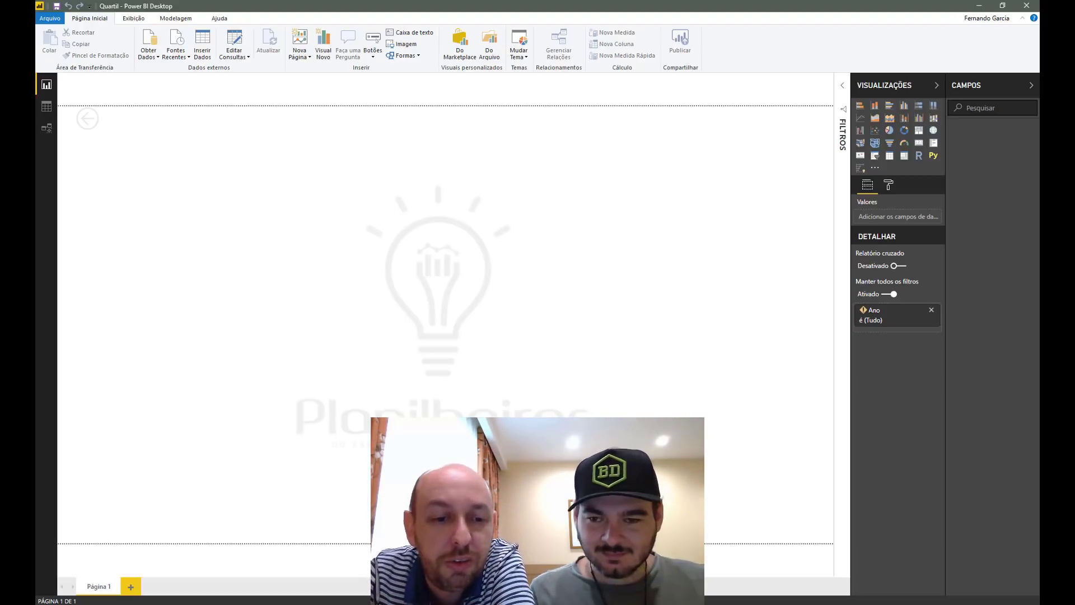
- Switch to the Notepad window, copy the entire M query code, and minimize Notepad
{"action": "key", "text": "alt+Tab"}
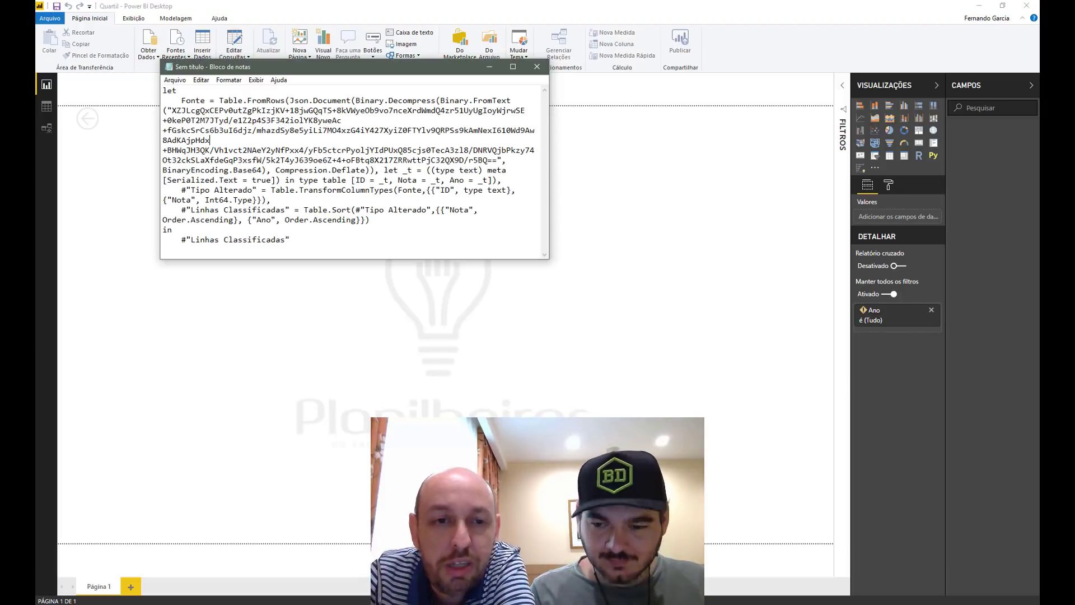
{"action": "left_click_drag", "start_coordinate": [303, 240], "coordinate": [159, 87]}
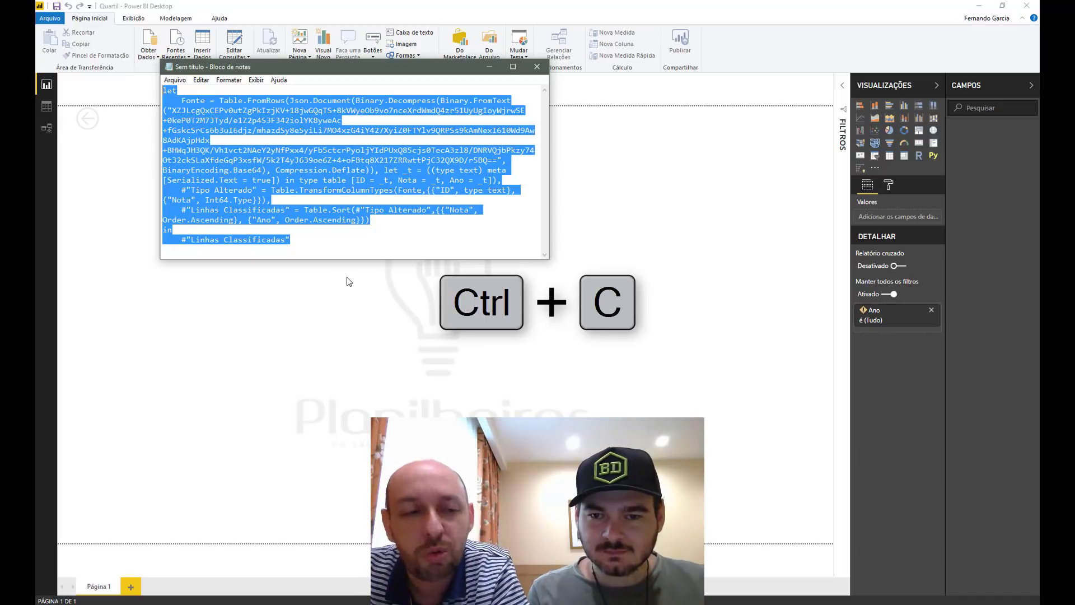
{"action": "left_click", "coordinate": [485, 67]}
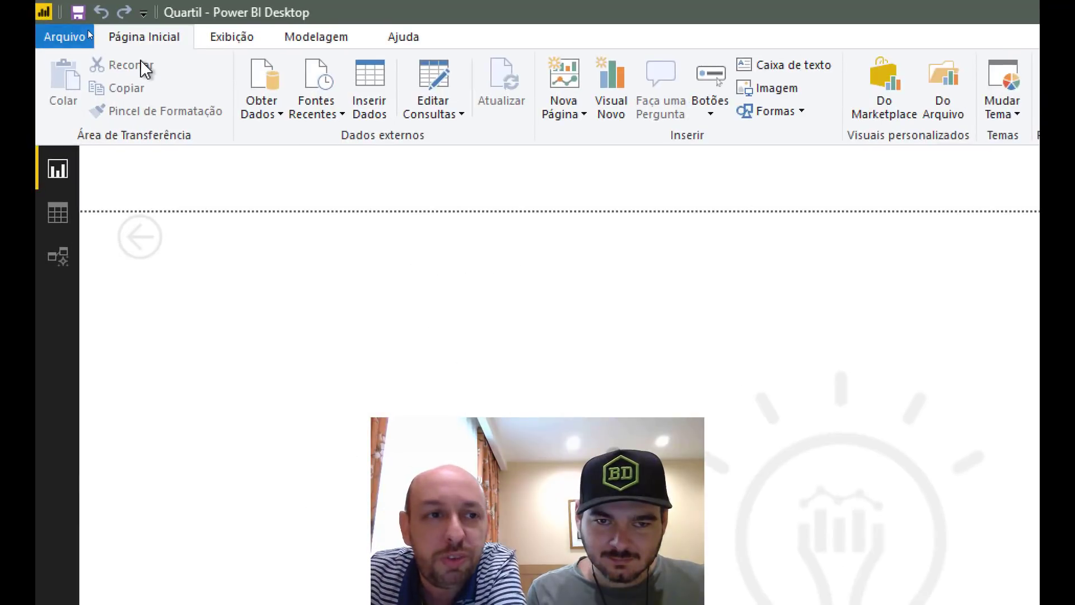
- Create a blank query and replace its default code with the copied M code in the Advanced Editor
{"action": "left_click", "coordinate": [270, 109]}
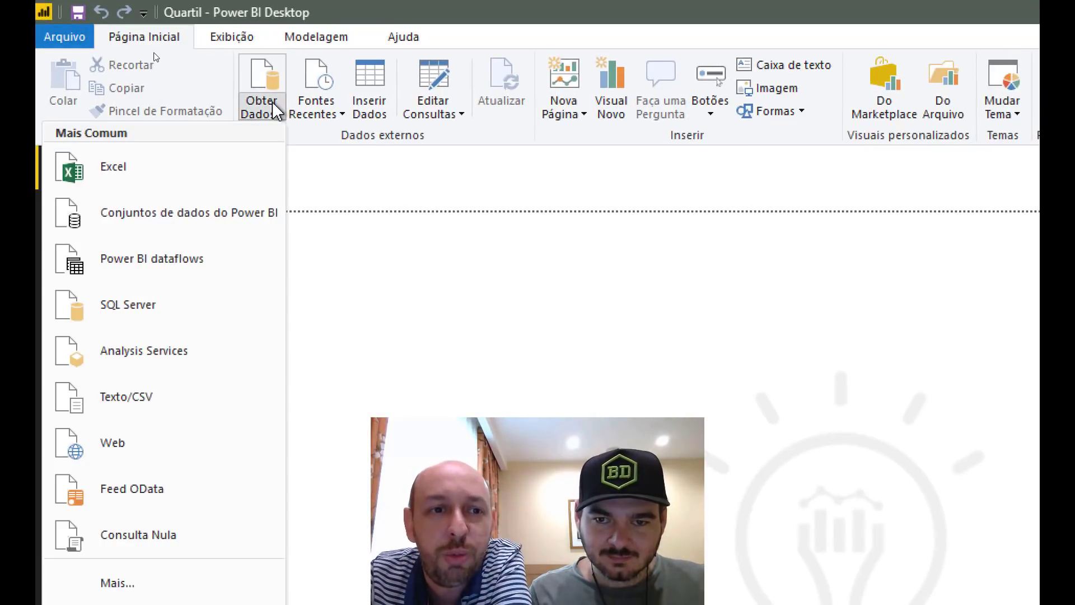
{"action": "left_click", "coordinate": [177, 544]}
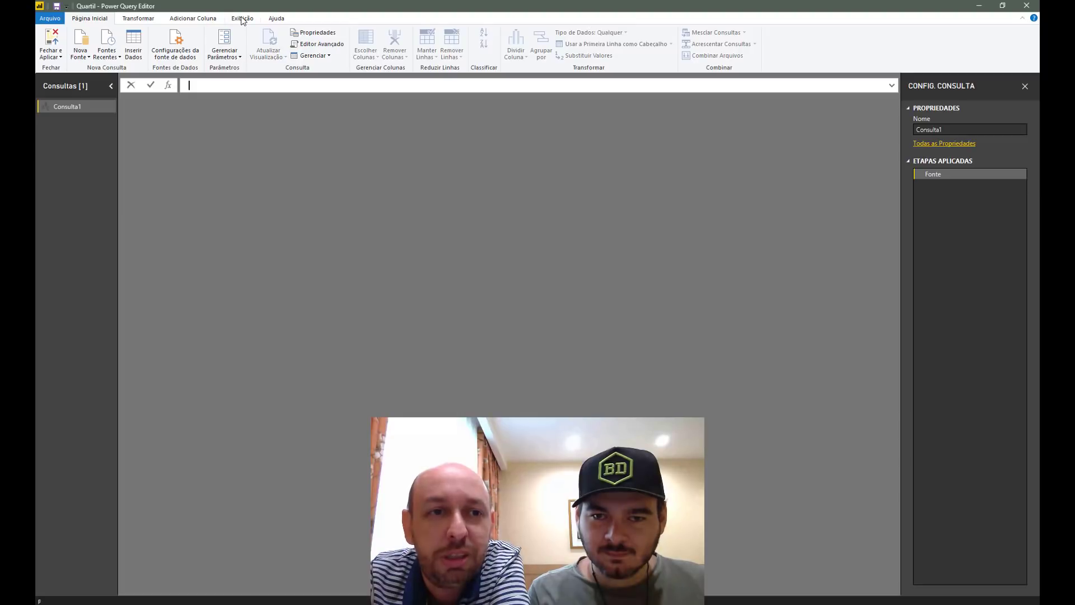
{"action": "left_click", "coordinate": [242, 19]}
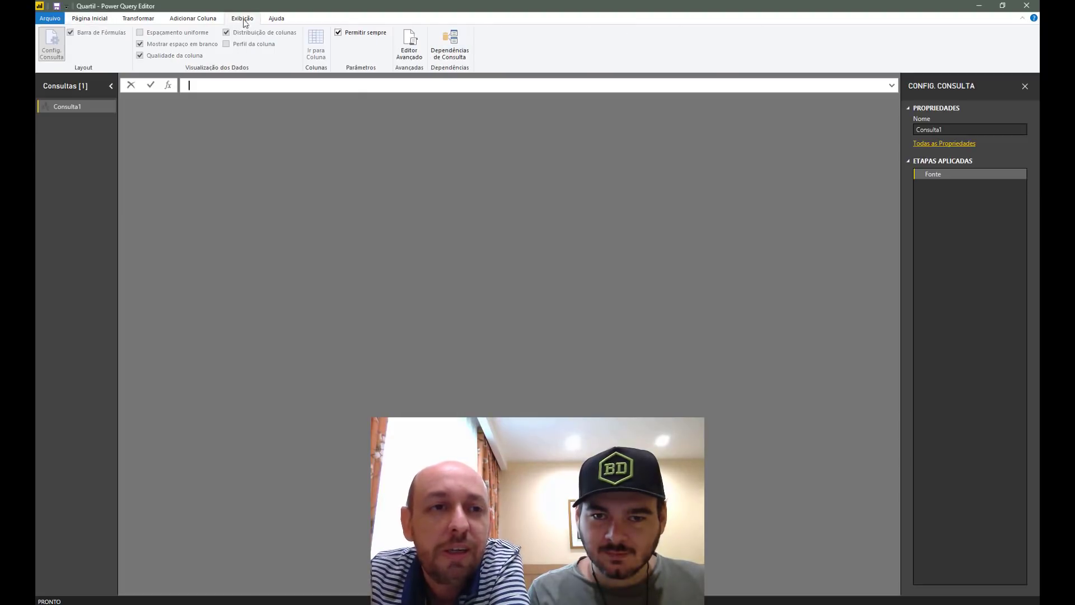
{"action": "left_click", "coordinate": [415, 51]}
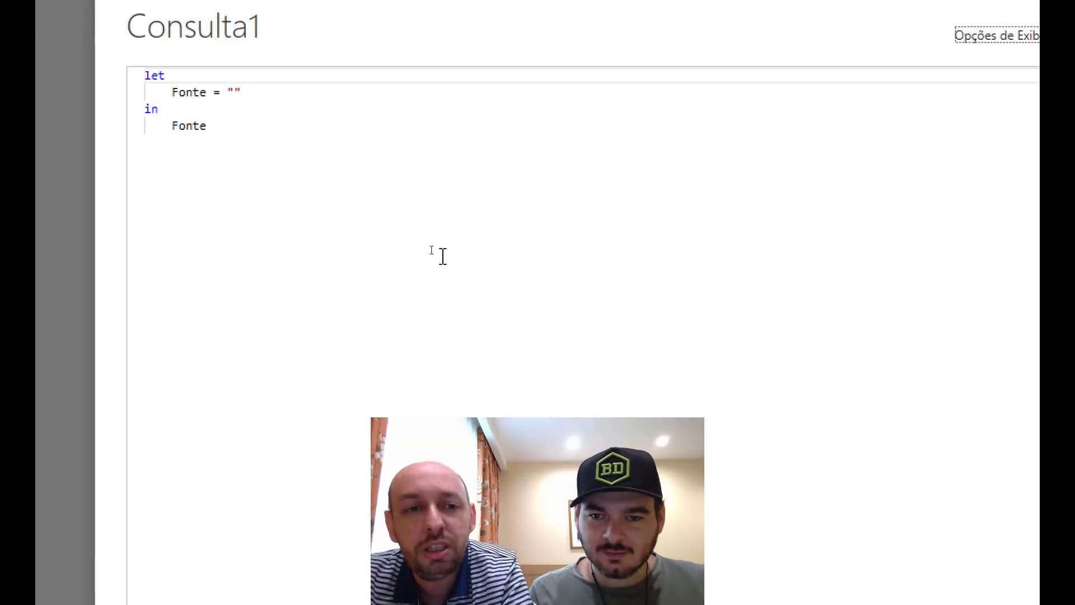
{"action": "left_click", "coordinate": [225, 113]}
{"action": "left_click_drag", "start_coordinate": [242, 134], "coordinate": [103, 28]}
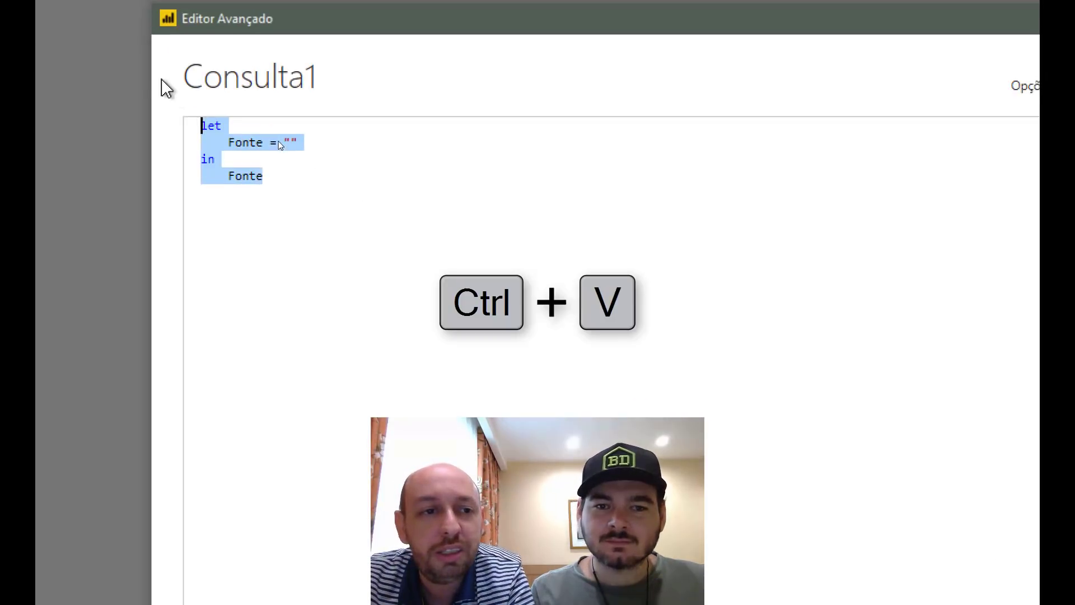
{"action": "key", "text": "ctrl+v"}
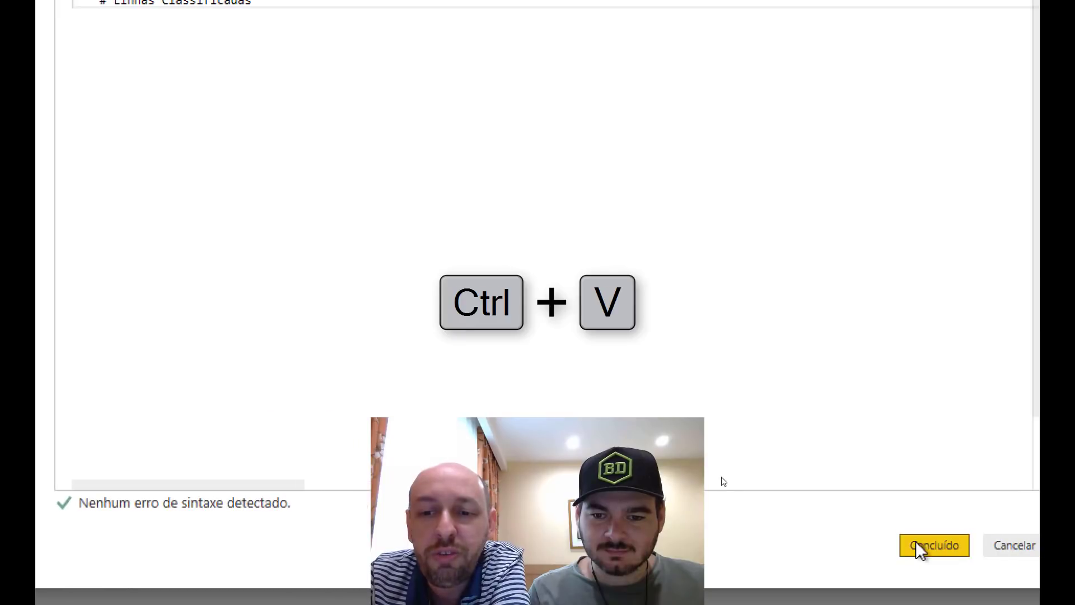
{"action": "left_click", "coordinate": [919, 546]}
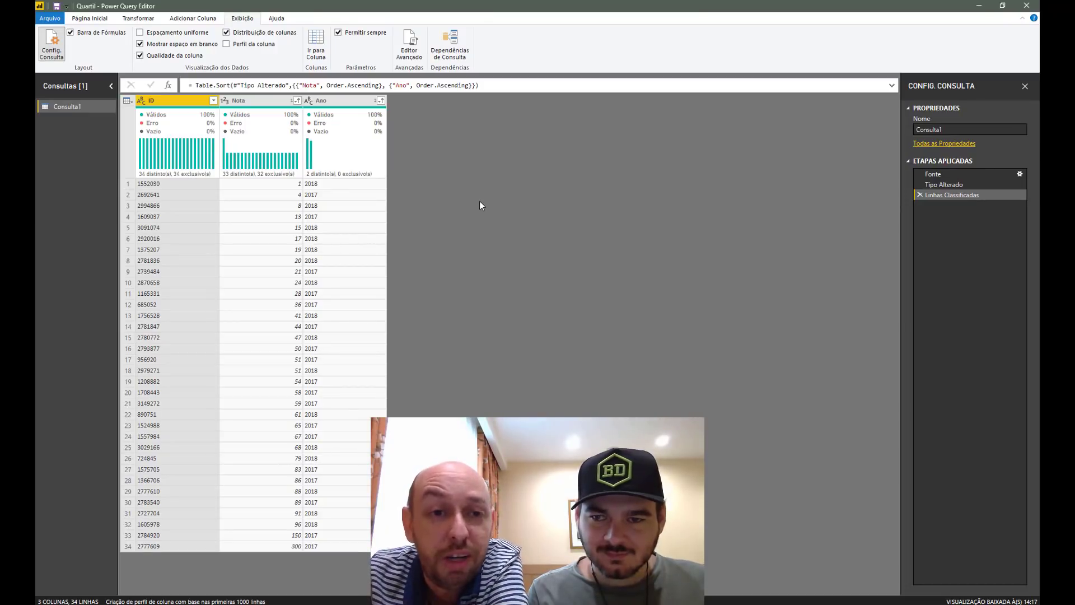
- Rename the query as fDados, then close the query editor and apply the changes to the report
{"action": "left_click", "coordinate": [958, 129]}
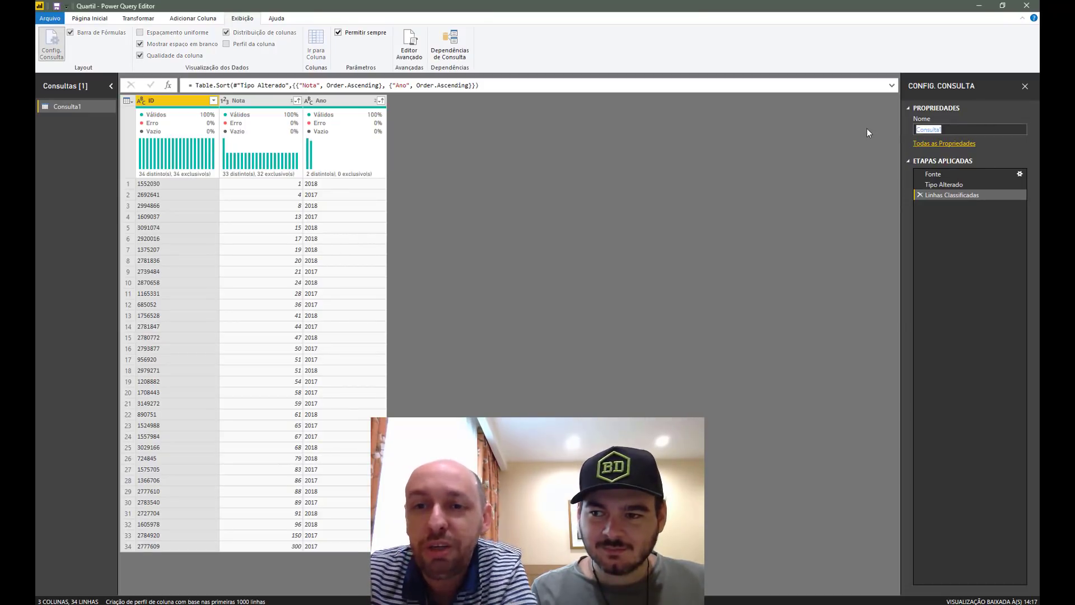
{"action": "type", "text": "fDados"}
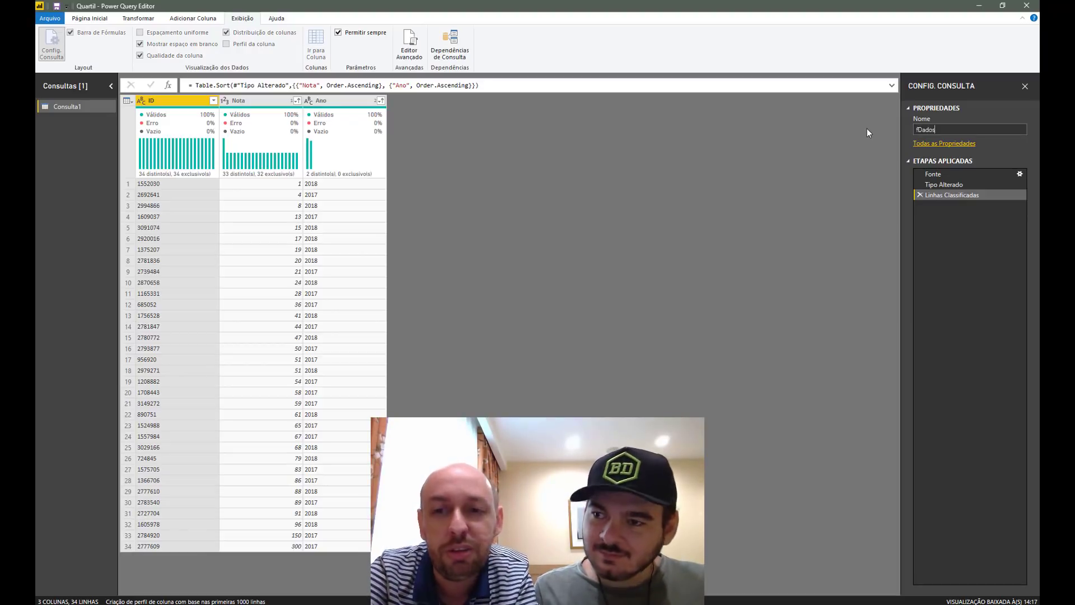
{"action": "key", "text": "Return"}
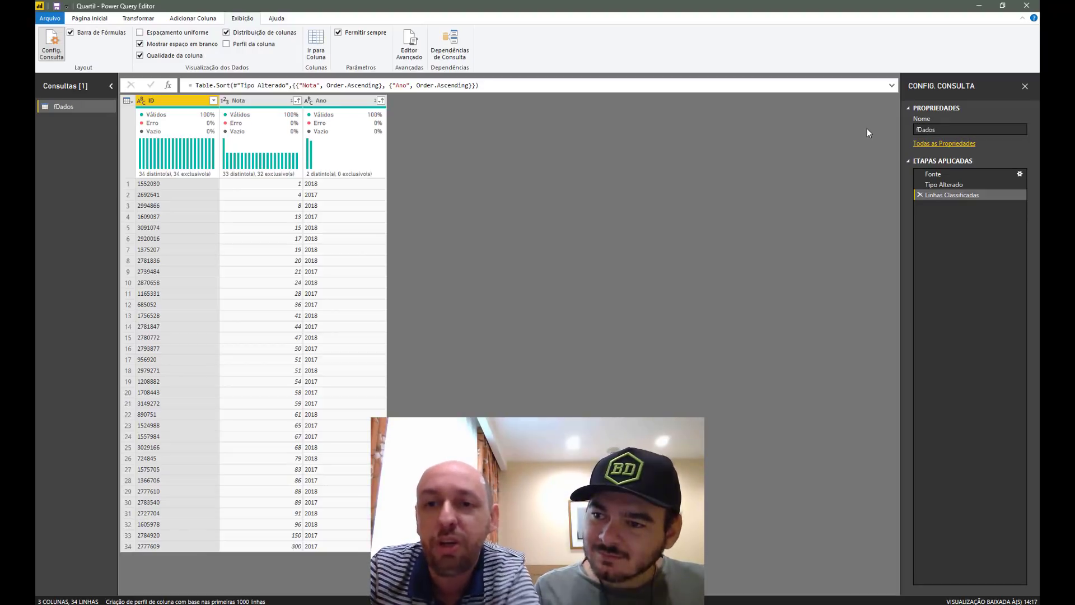
{"action": "left_click", "coordinate": [110, 20]}
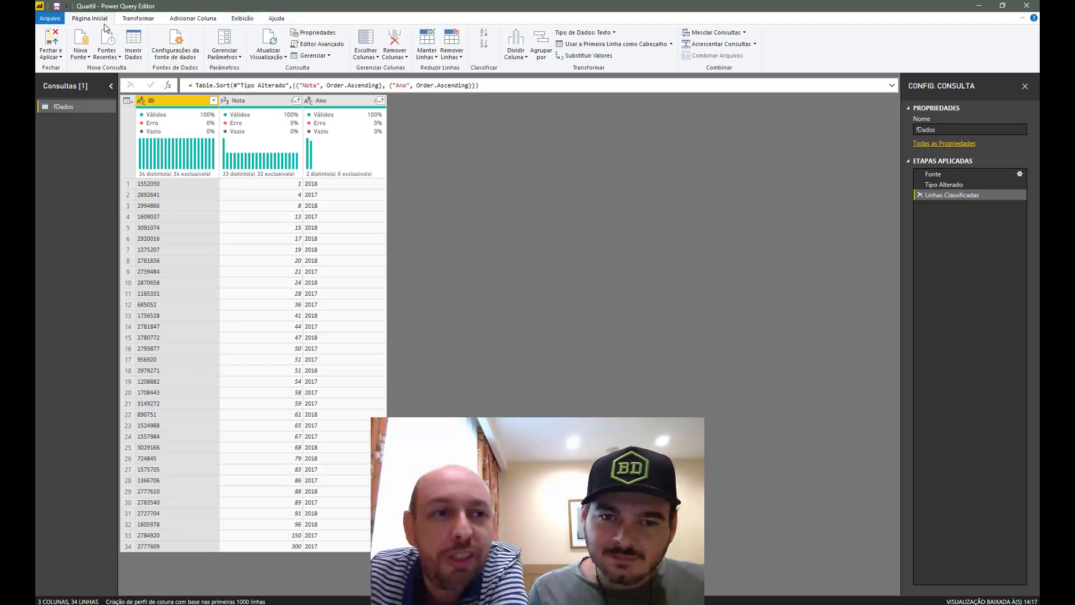
{"action": "left_click", "coordinate": [56, 42]}
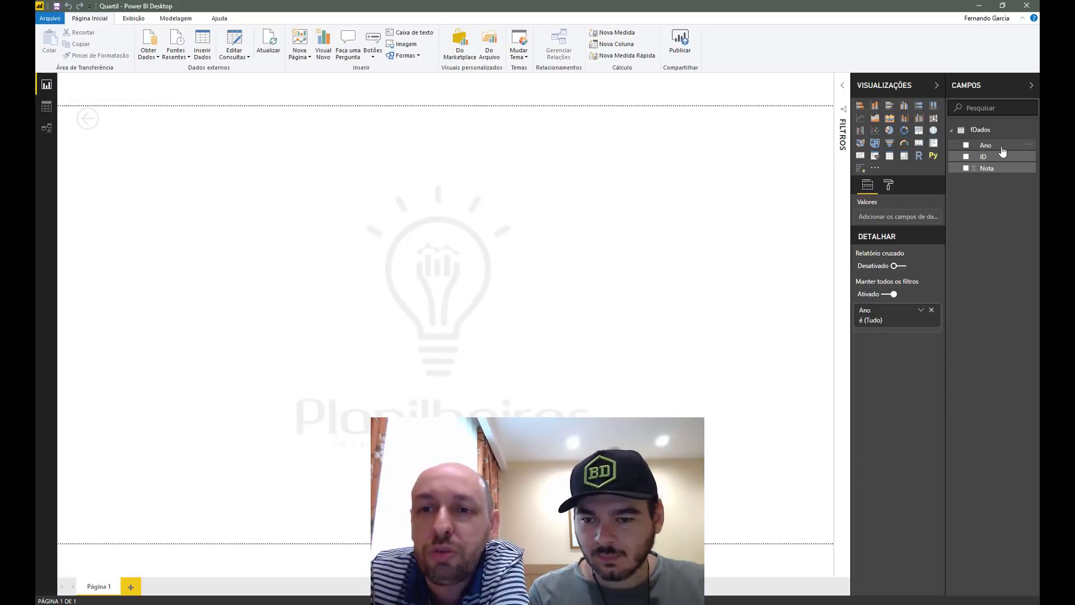
- Build a table visual from the Ano, ID and Nota fields and enlarge it toward the page's upper-left area
{"action": "left_click_drag", "start_coordinate": [1003, 151], "coordinate": [464, 211]}
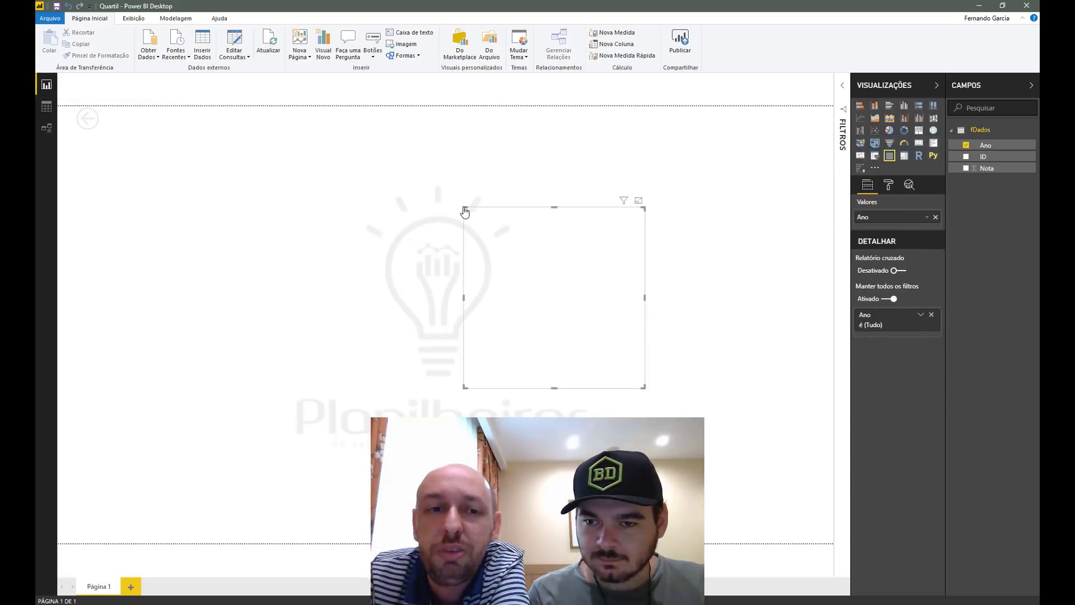
{"action": "left_click_drag", "start_coordinate": [986, 157], "coordinate": [577, 238]}
{"action": "left_click_drag", "start_coordinate": [987, 168], "coordinate": [577, 262]}
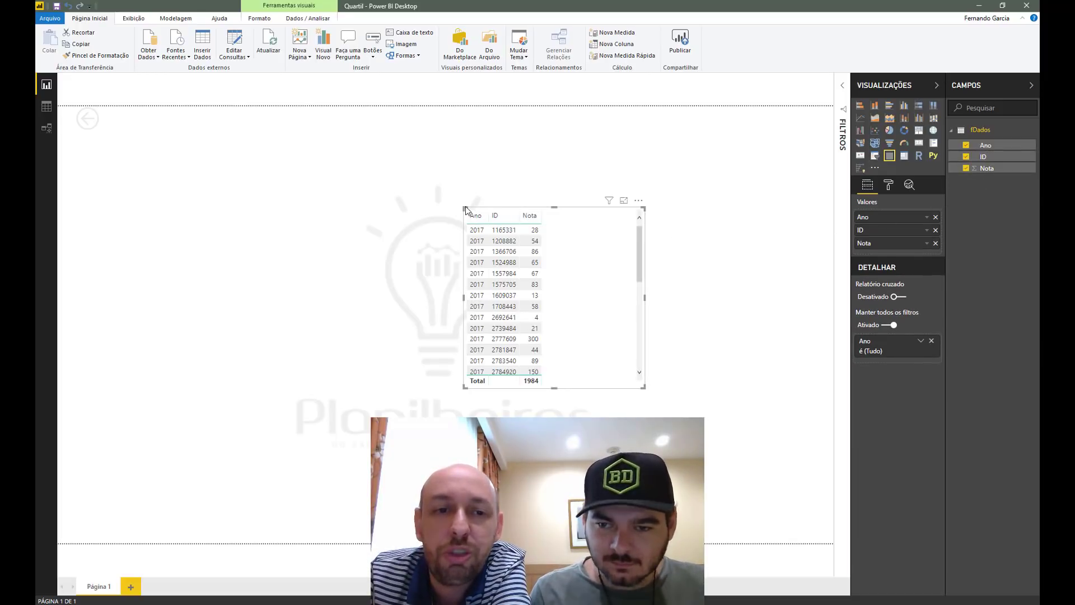
{"action": "left_click_drag", "start_coordinate": [465, 207], "coordinate": [209, 111]}
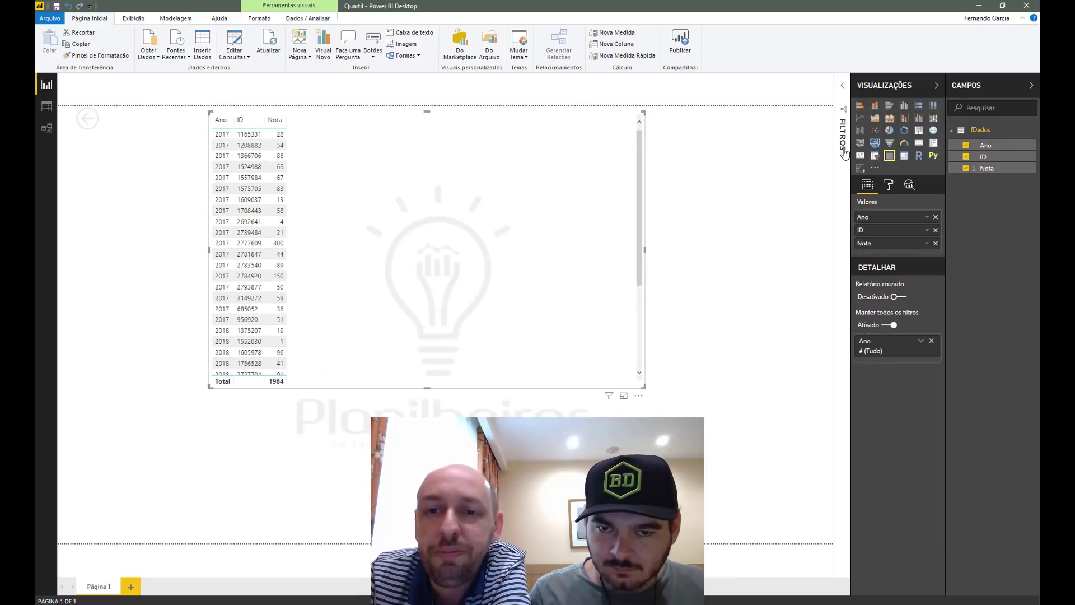
- Set the table's grid text size to 16
{"action": "left_click", "coordinate": [888, 185]}
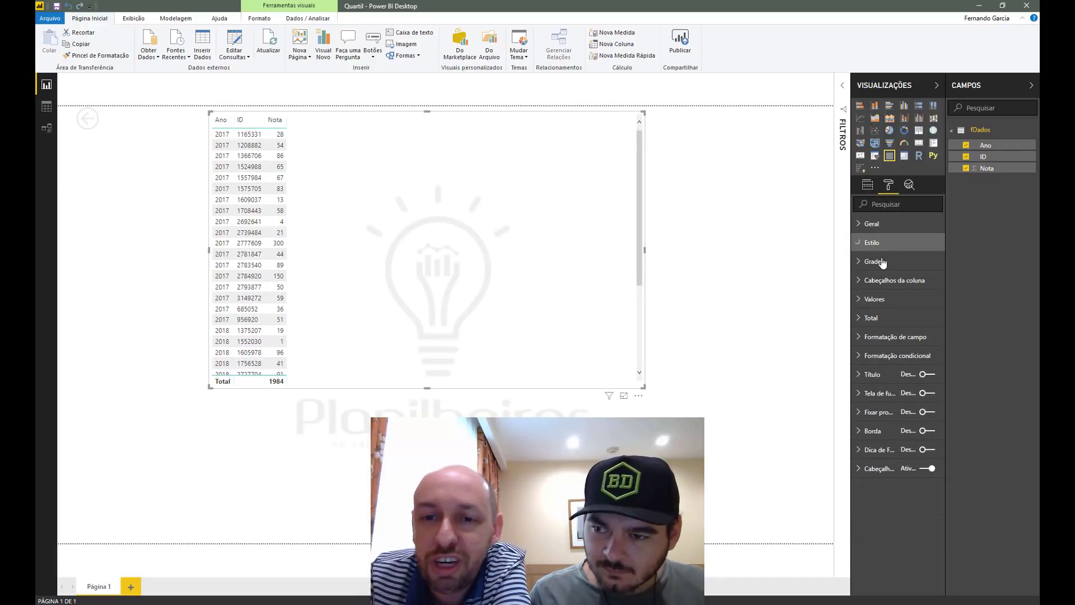
{"action": "left_click", "coordinate": [882, 261]}
{"action": "scroll", "coordinate": [888, 361], "scroll_direction": "down", "scroll_amount": 3}
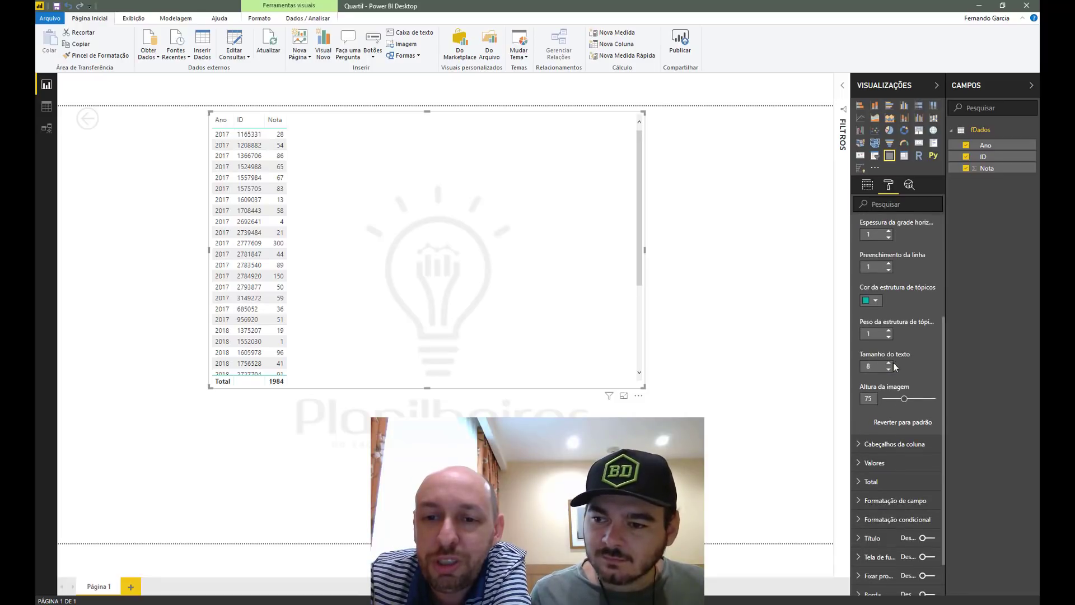
{"action": "left_click", "coordinate": [889, 363]}
{"action": "left_click", "coordinate": [889, 364]}
{"action": "left_click", "coordinate": [890, 364]}
{"action": "left_click", "coordinate": [890, 363]}
{"action": "left_click", "coordinate": [889, 364]}
{"action": "left_click", "coordinate": [889, 363]}
{"action": "left_click", "coordinate": [889, 364]}
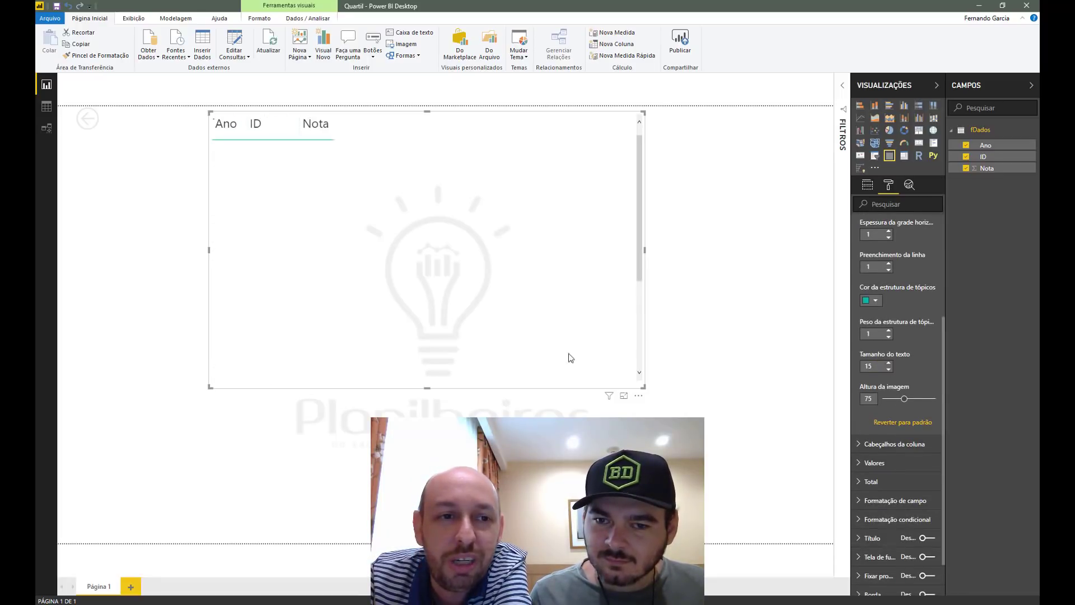
- Extend the table to the bottom of the page, move it to the page's left edge, and narrow it around its columns
{"action": "left_click_drag", "start_coordinate": [427, 386], "coordinate": [427, 542]}
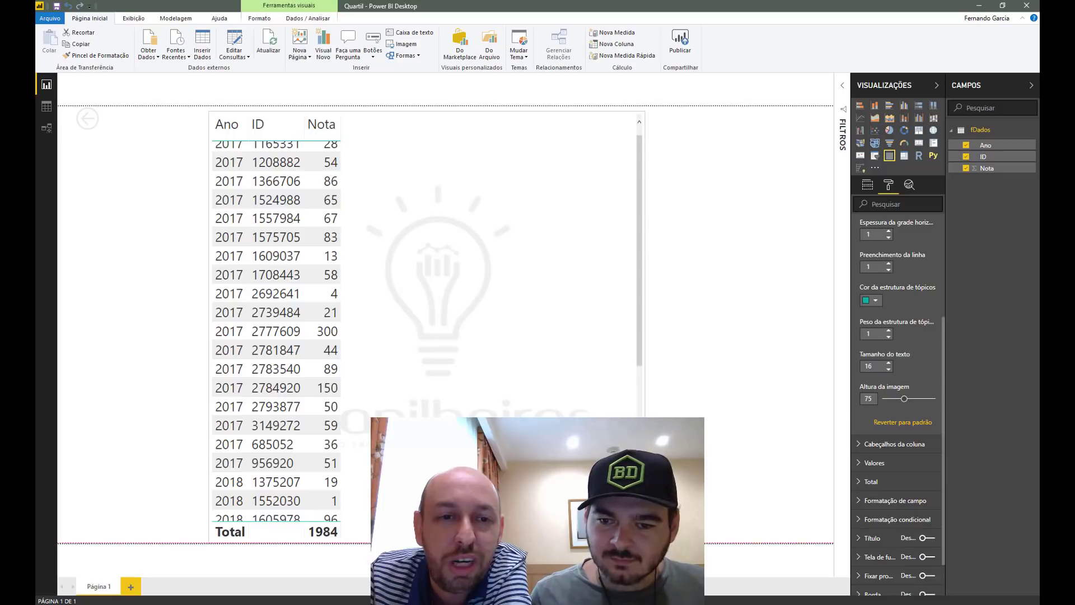
{"action": "key", "text": "Escape"}
{"action": "left_click", "coordinate": [437, 121]}
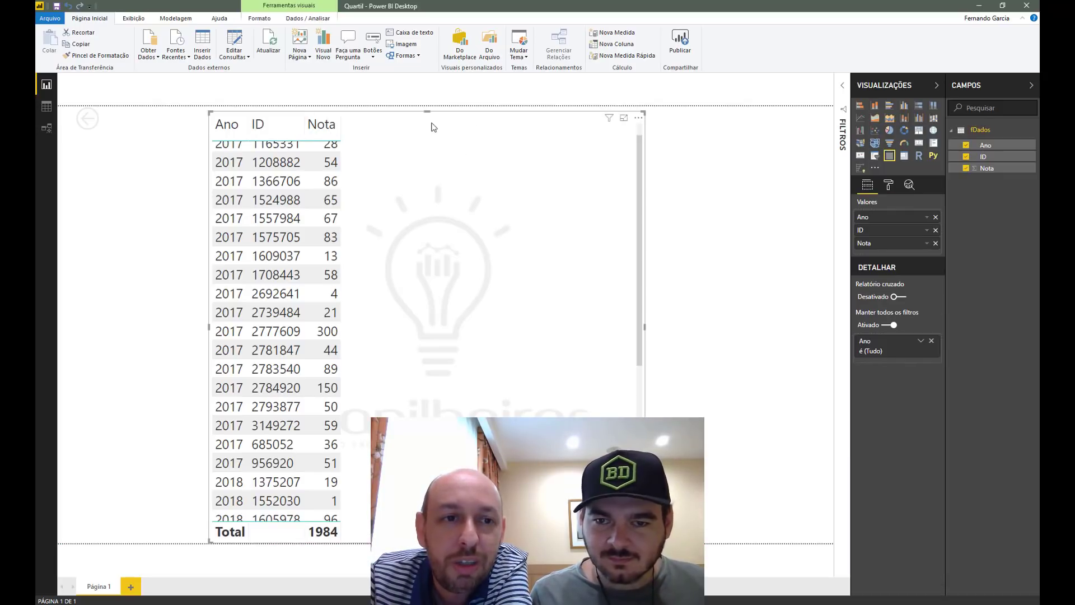
{"action": "left_click_drag", "start_coordinate": [336, 280], "coordinate": [185, 284]}
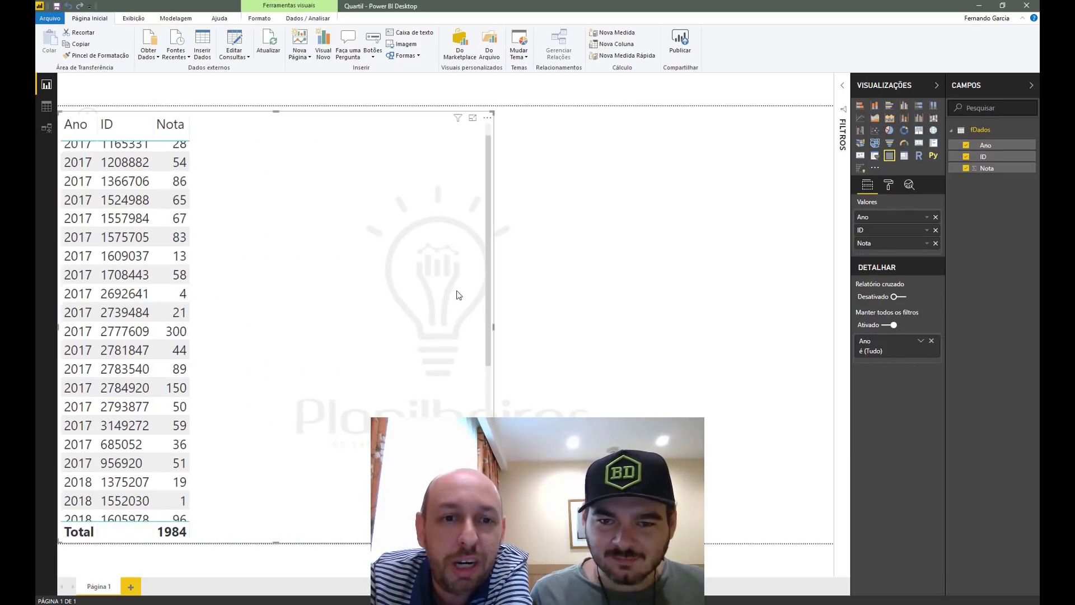
{"action": "left_click_drag", "start_coordinate": [491, 329], "coordinate": [272, 309]}
{"action": "key", "text": "Escape"}
{"action": "scroll", "coordinate": [240, 282], "scroll_direction": "up", "scroll_amount": 1}
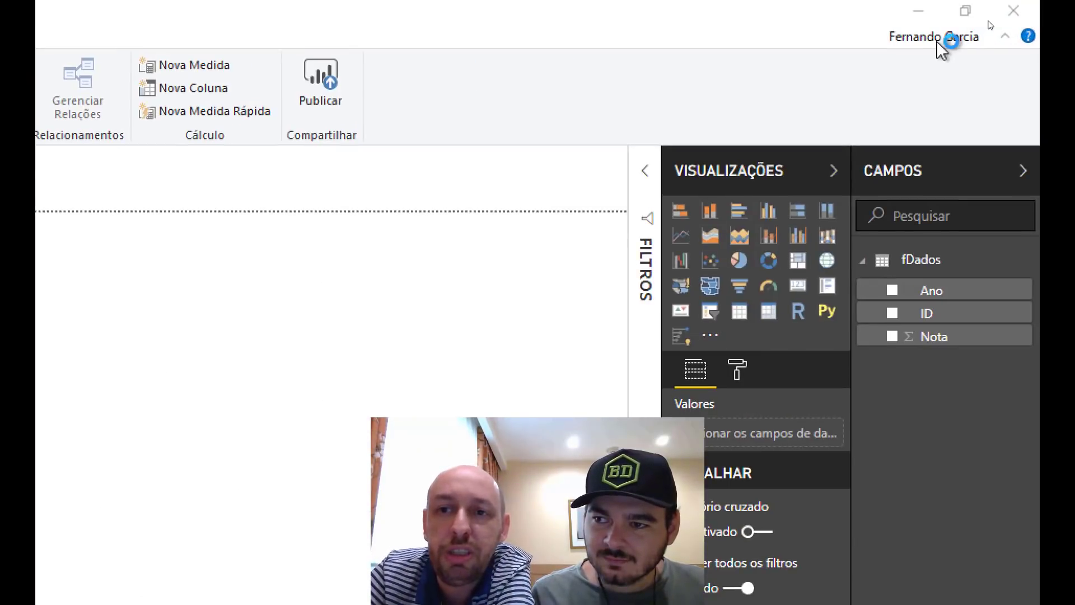
- Check which account is signed in by viewing the account options, and close them
{"action": "left_click", "coordinate": [988, 21]}
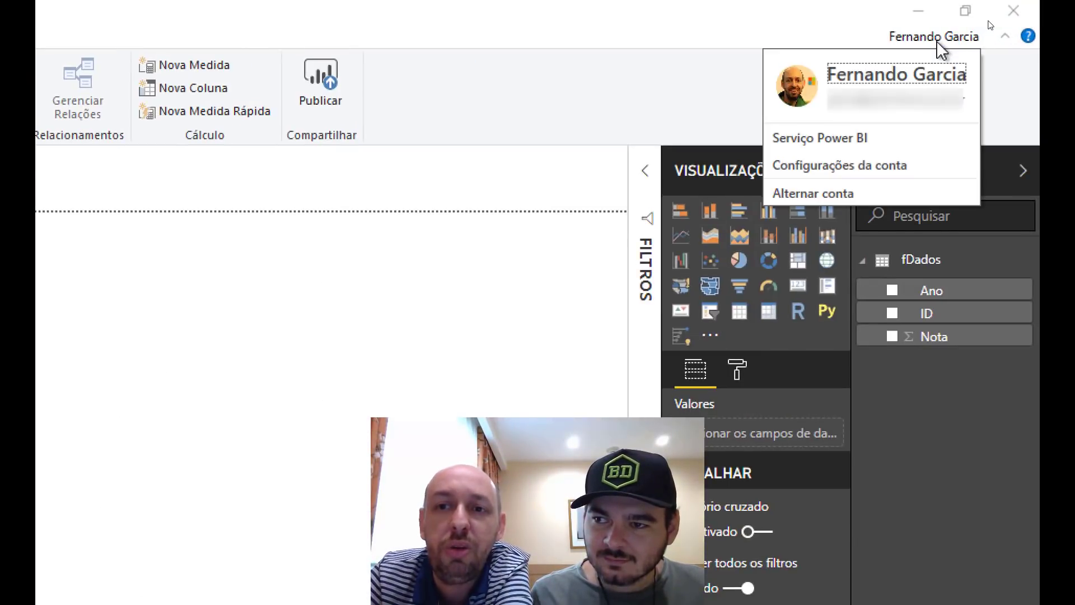
{"action": "left_click", "coordinate": [939, 43]}
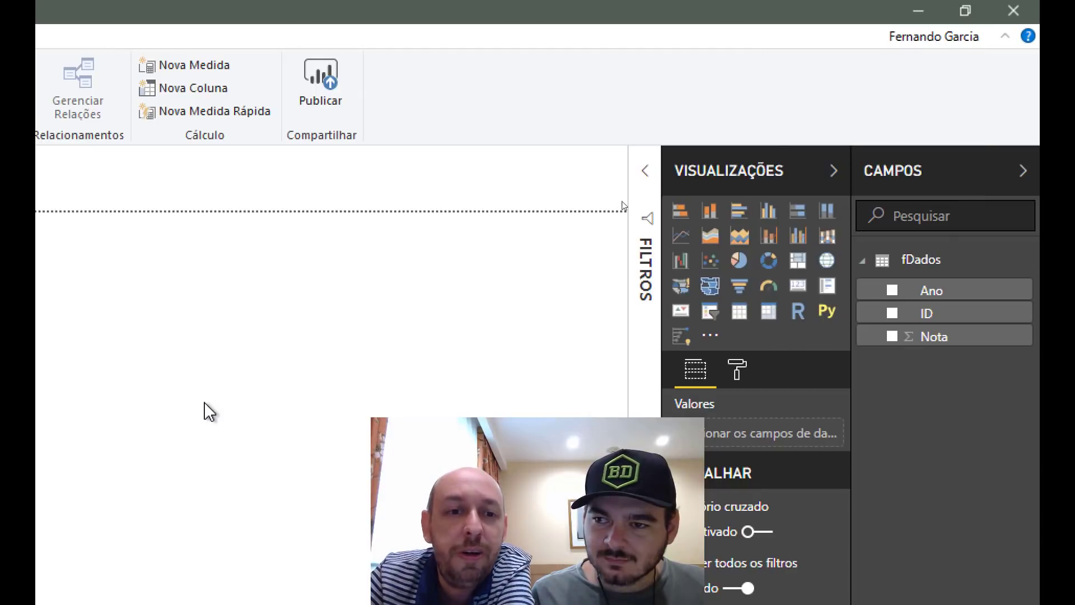
- Import the Histogram Chart custom visual from the marketplace
{"action": "left_click", "coordinate": [710, 336]}
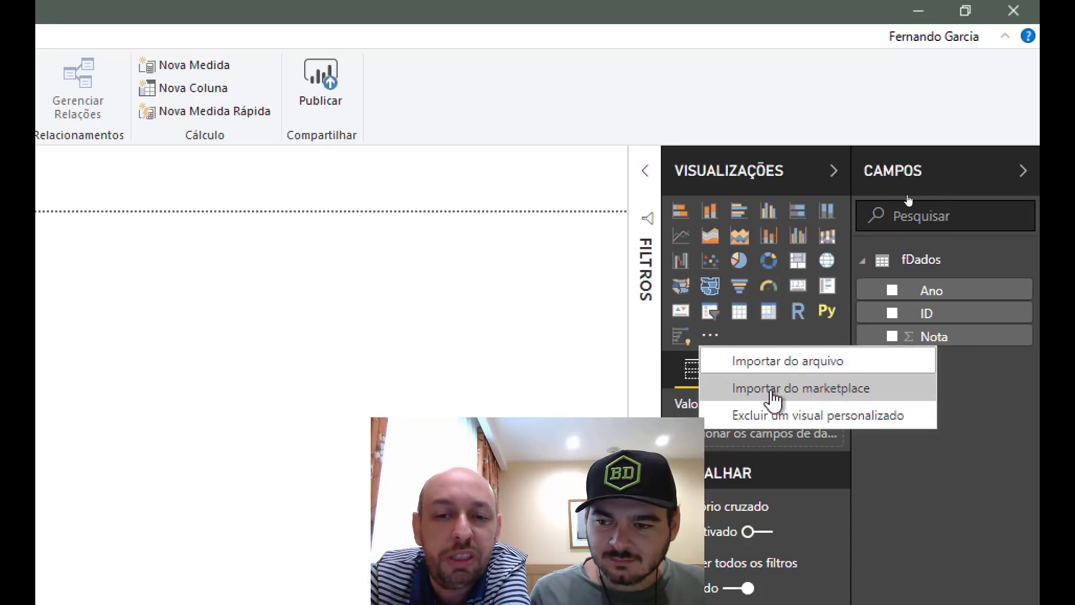
{"action": "left_click", "coordinate": [828, 393]}
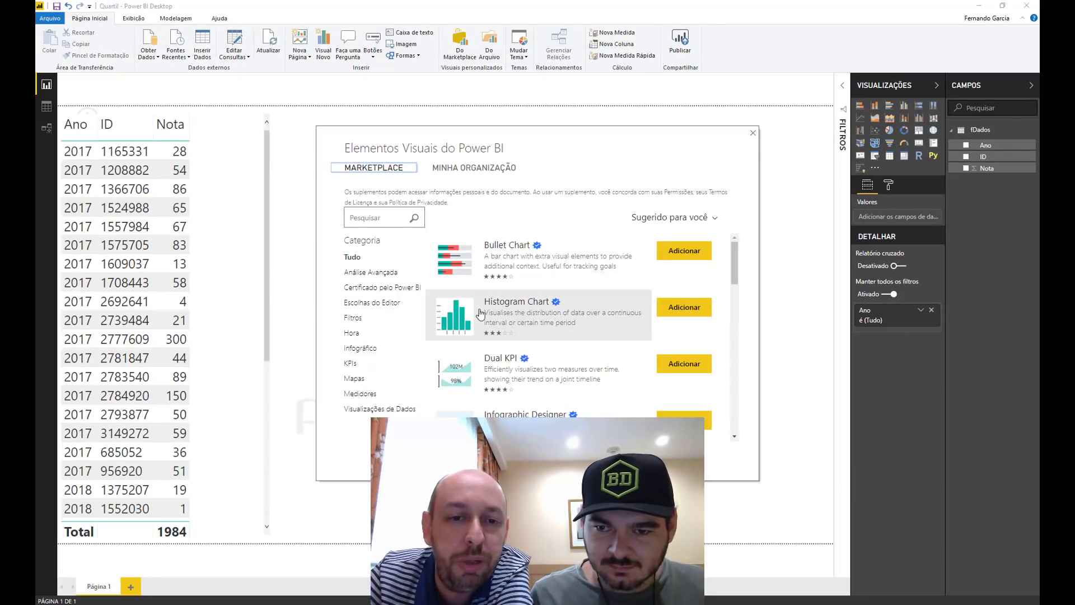
{"action": "left_click", "coordinate": [538, 316]}
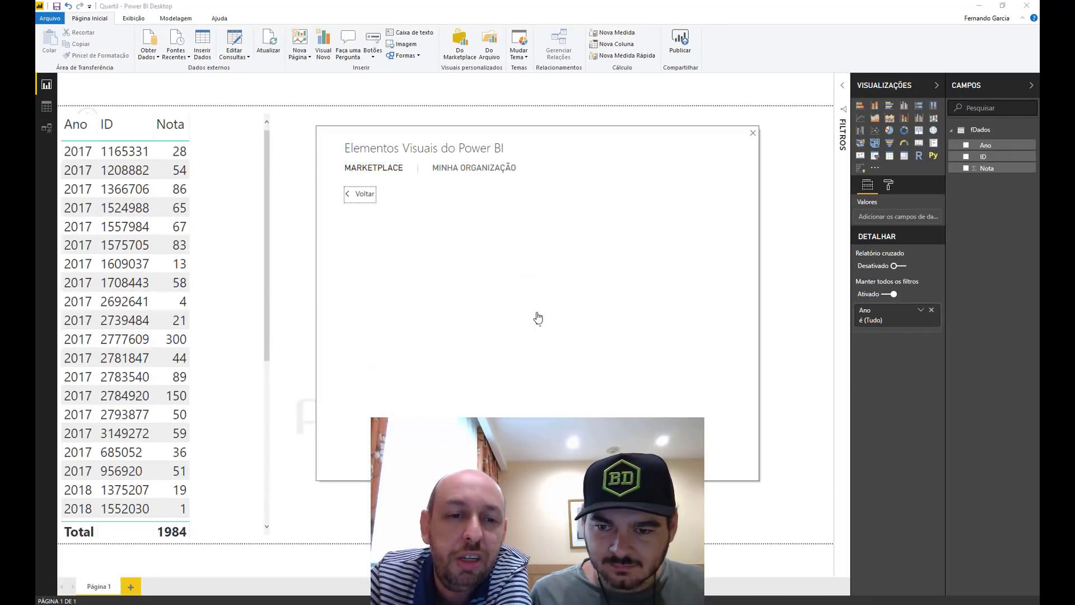
{"action": "left_click", "coordinate": [374, 317]}
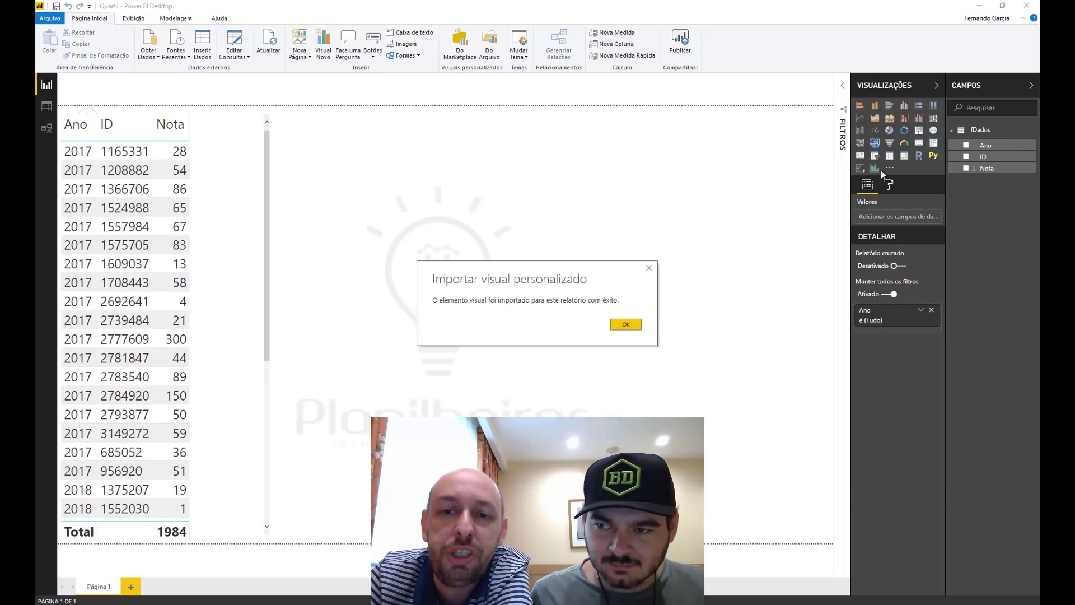
{"action": "left_click", "coordinate": [627, 325]}
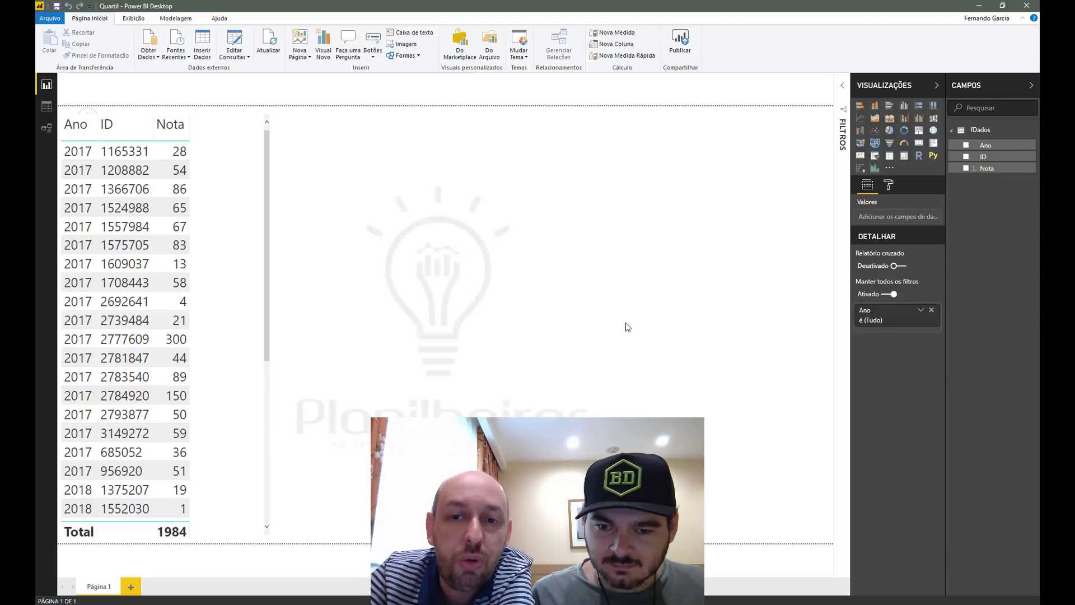
- Search the marketplace for "box" and import the Box and Whisker chart by MAQ Software
{"action": "left_click", "coordinate": [889, 169]}
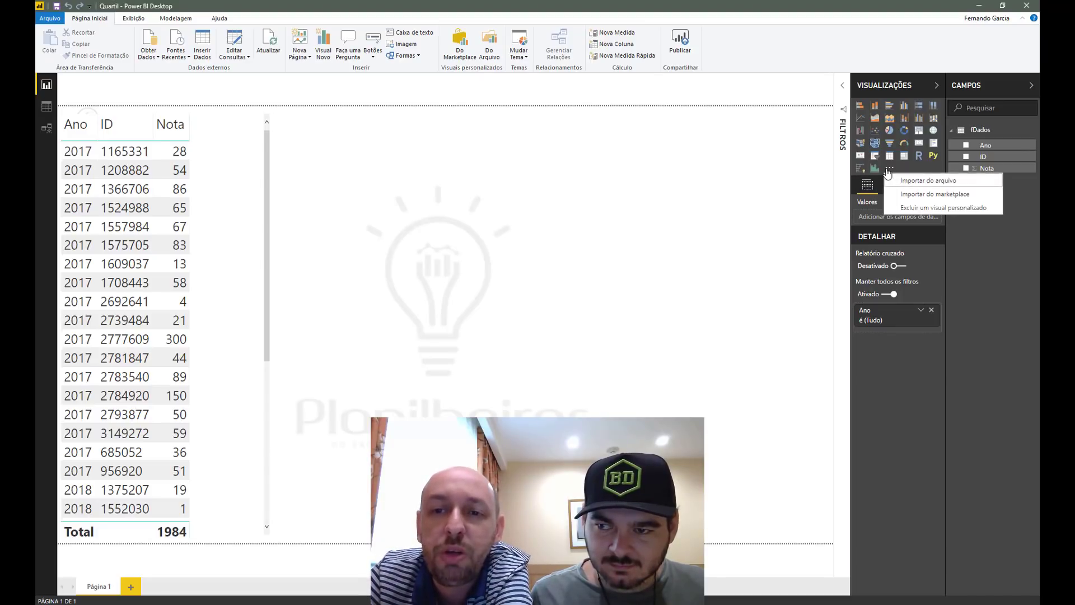
{"action": "left_click", "coordinate": [932, 194]}
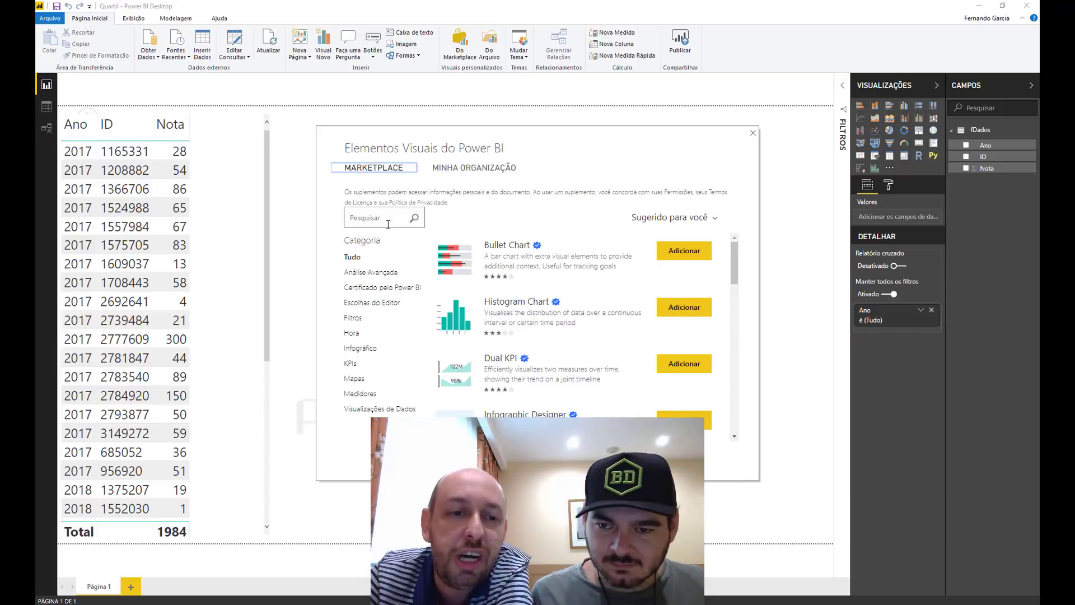
{"action": "left_click", "coordinate": [388, 224]}
{"action": "type", "text": "bo"}
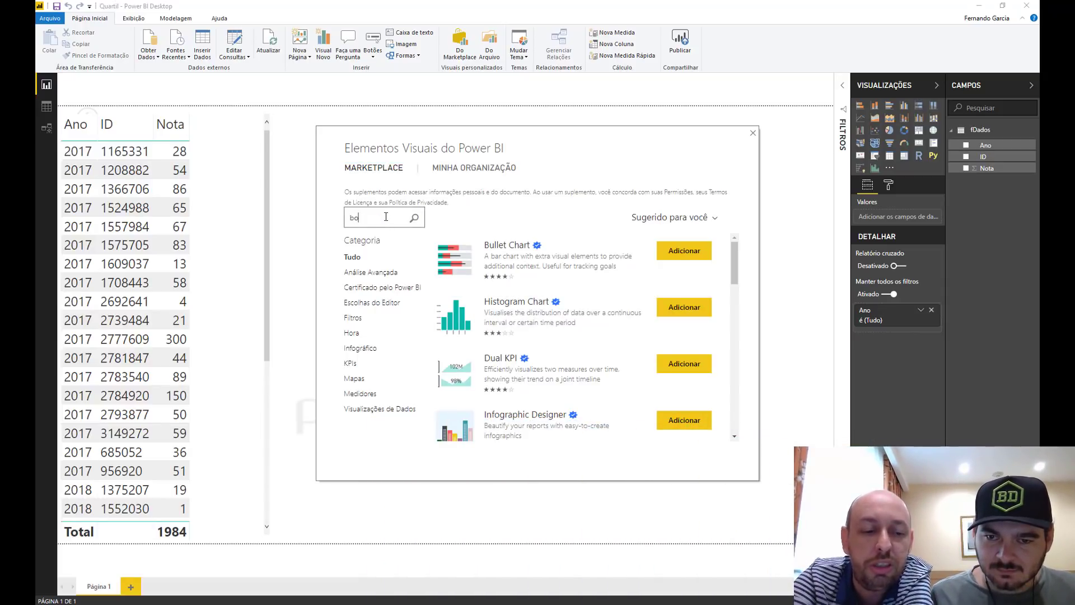
{"action": "type", "text": "x"}
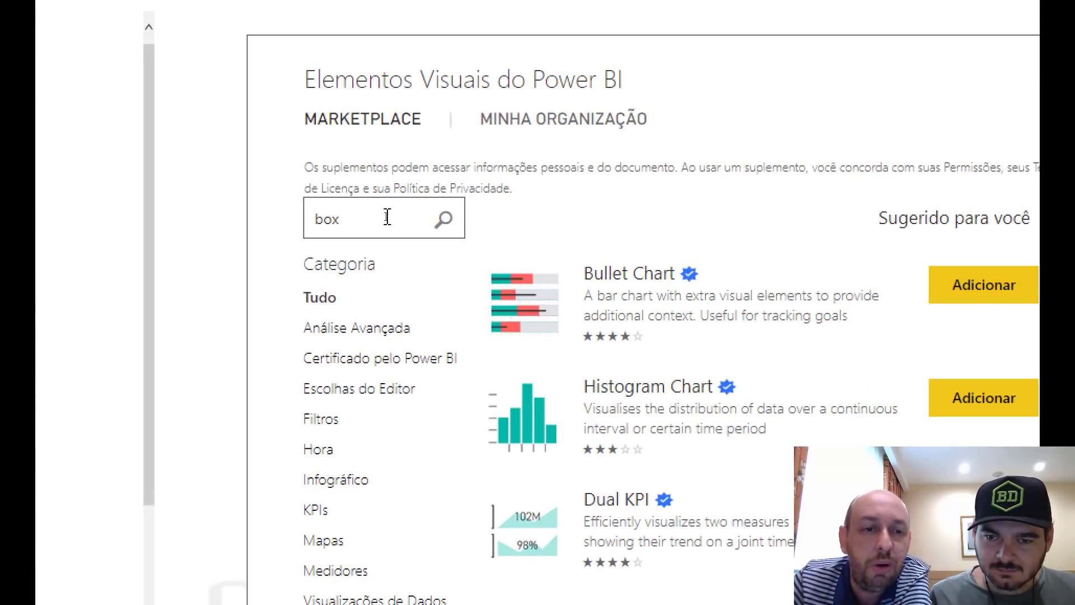
{"action": "key", "text": "Return"}
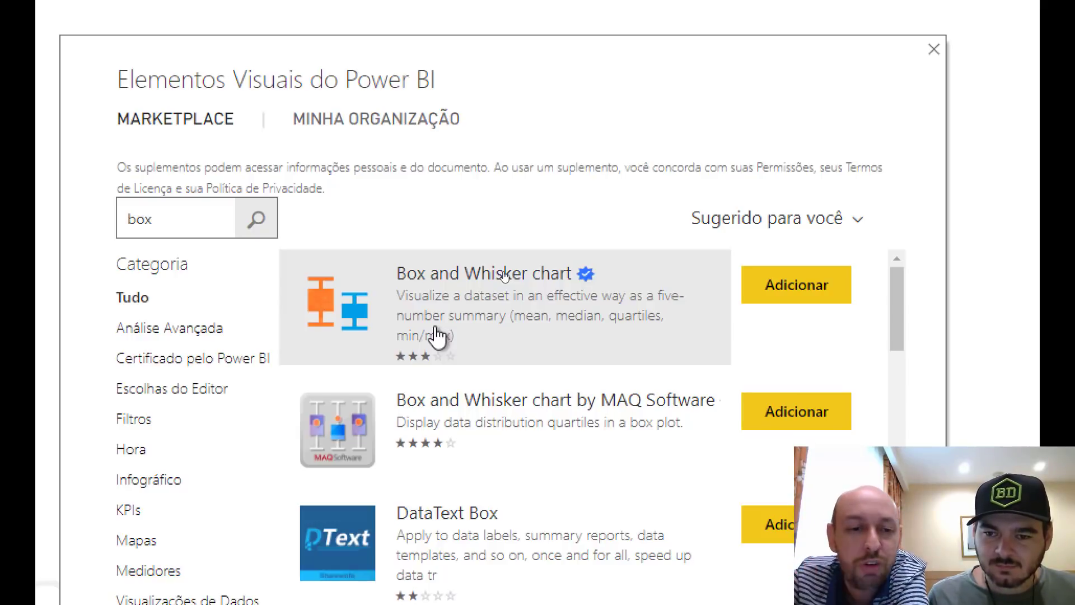
{"action": "left_click", "coordinate": [761, 413]}
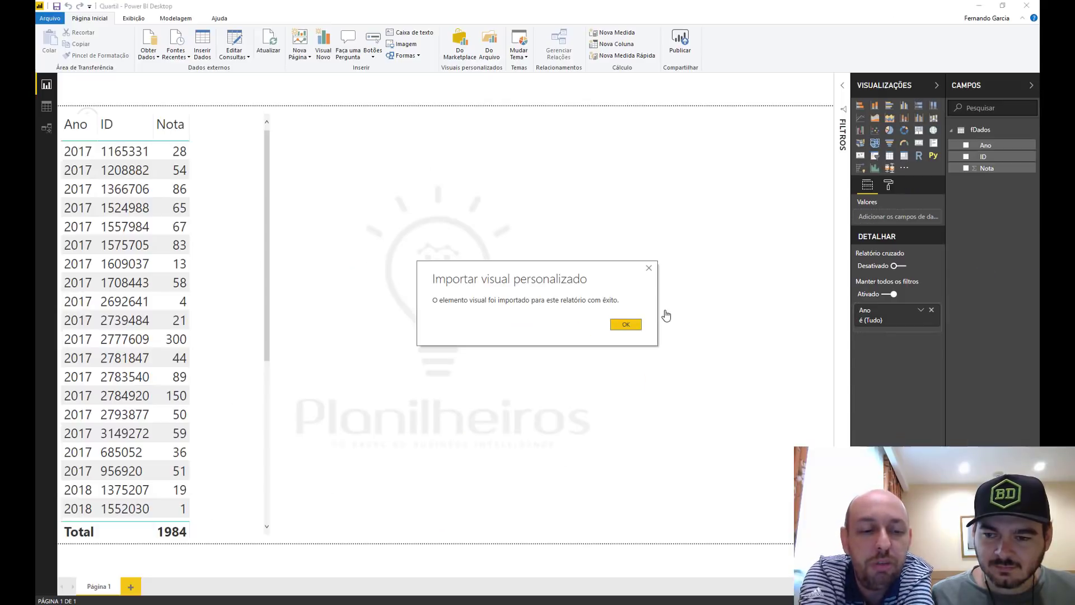
{"action": "left_click", "coordinate": [636, 325]}
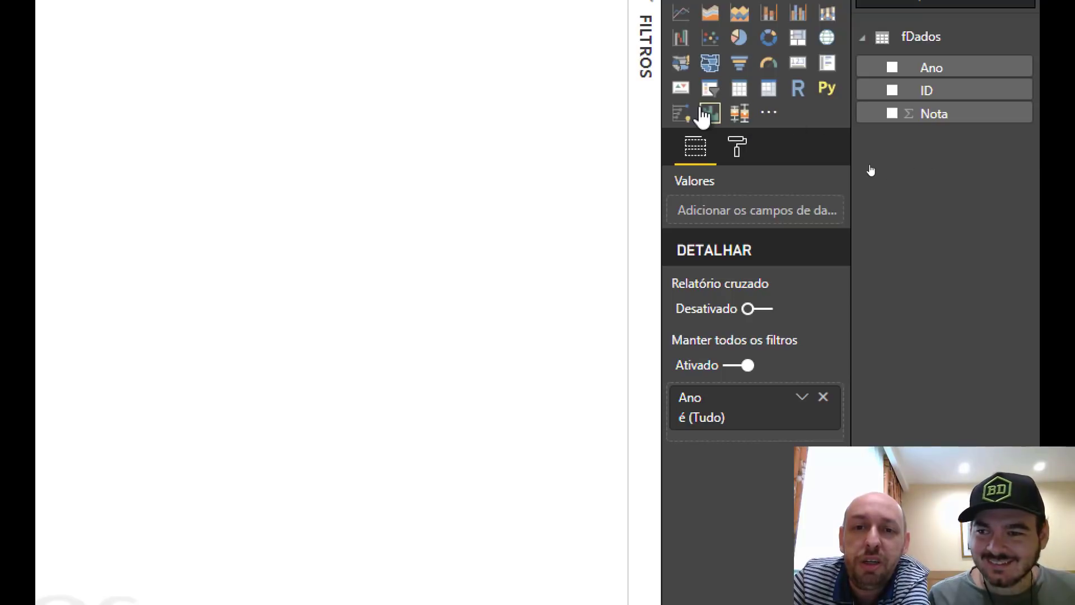
- Add a Box and Whisker chart with Nota as its value and ID as its axis, and widen it across the empty canvas
{"action": "left_click", "coordinate": [735, 114]}
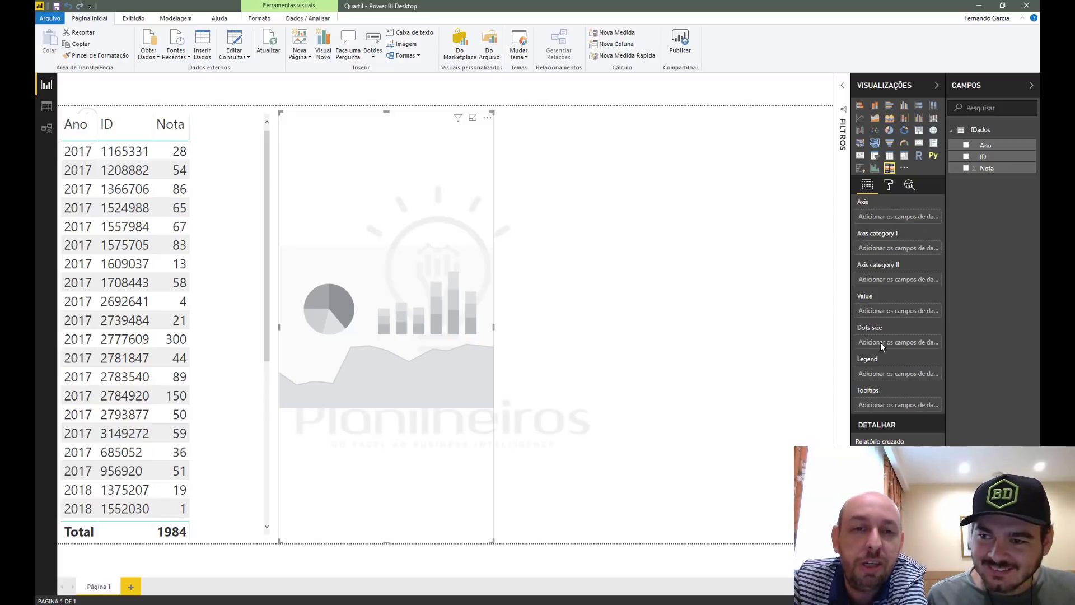
{"action": "left_click_drag", "start_coordinate": [987, 168], "coordinate": [897, 317]}
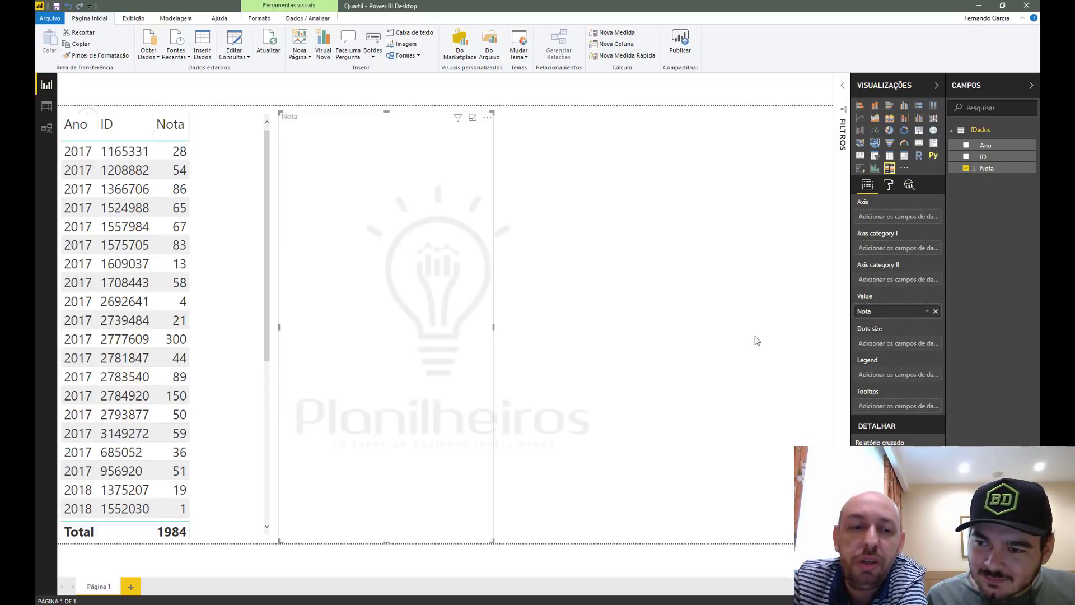
{"action": "left_click_drag", "start_coordinate": [493, 327], "coordinate": [585, 328]}
{"action": "left_click_drag", "start_coordinate": [654, 331], "coordinate": [612, 314]}
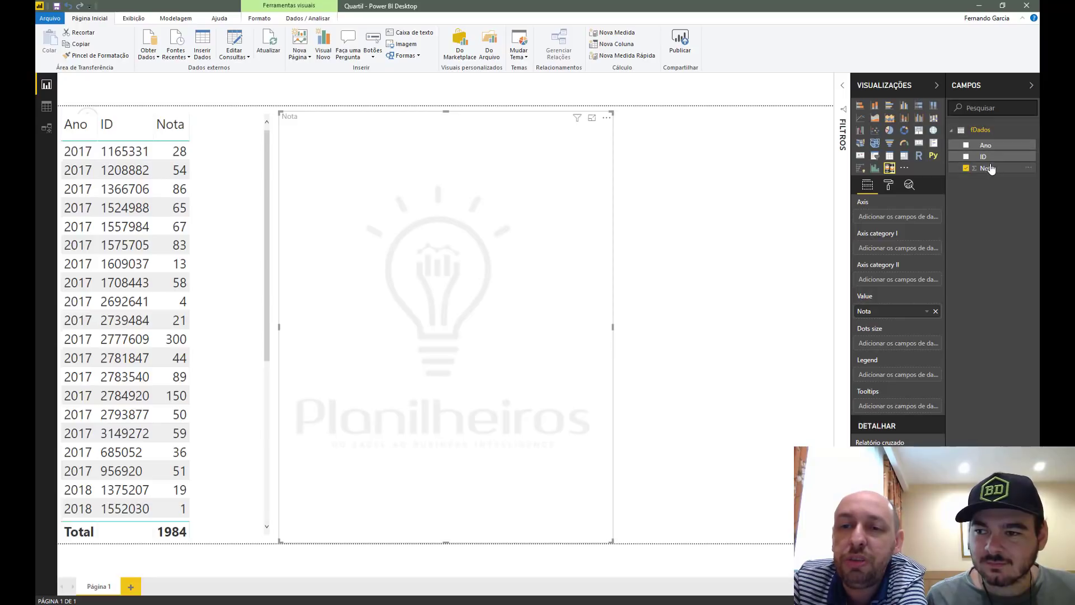
{"action": "left_click_drag", "start_coordinate": [987, 157], "coordinate": [907, 219]}
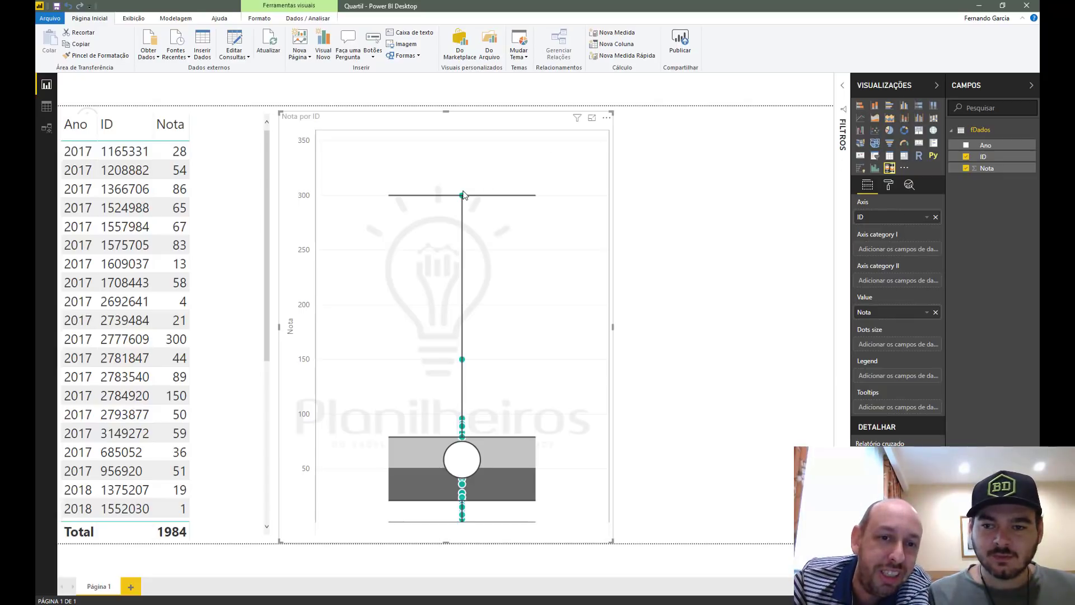
- Sort the table by Nota in descending order and compare its highest and lowest rows with the chart's end points
{"action": "mouse_move", "coordinate": [463, 200]}
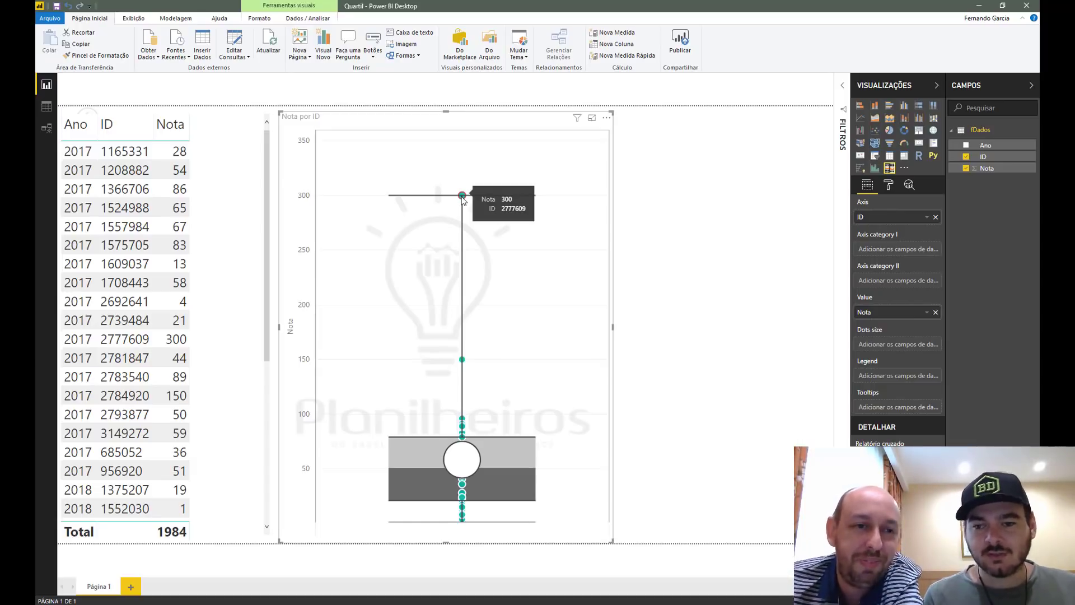
{"action": "left_click", "coordinate": [166, 134]}
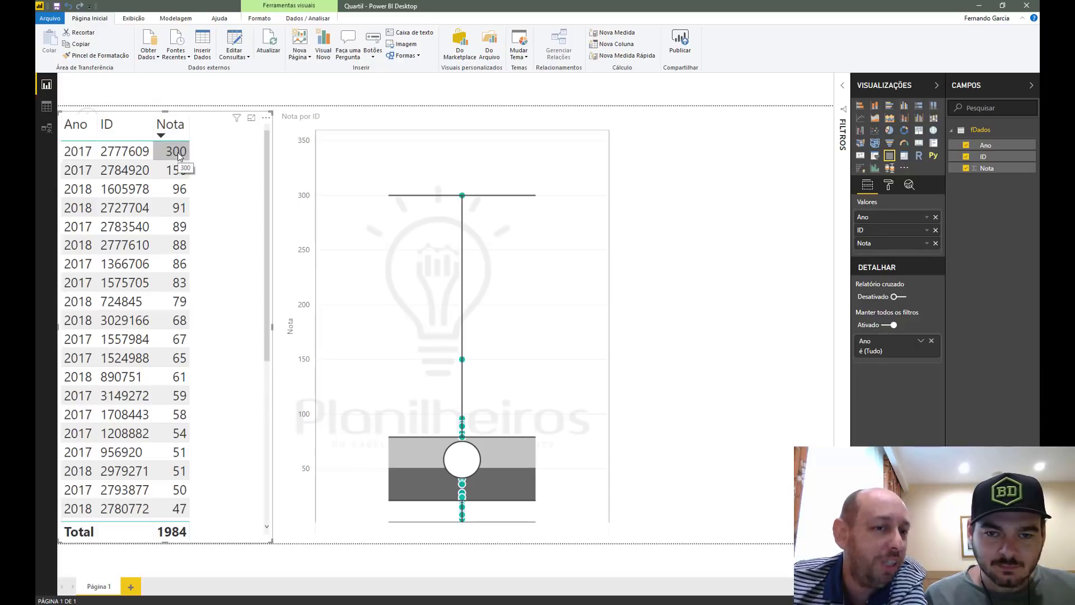
{"action": "scroll", "coordinate": [177, 283], "scroll_direction": "down", "scroll_amount": 5}
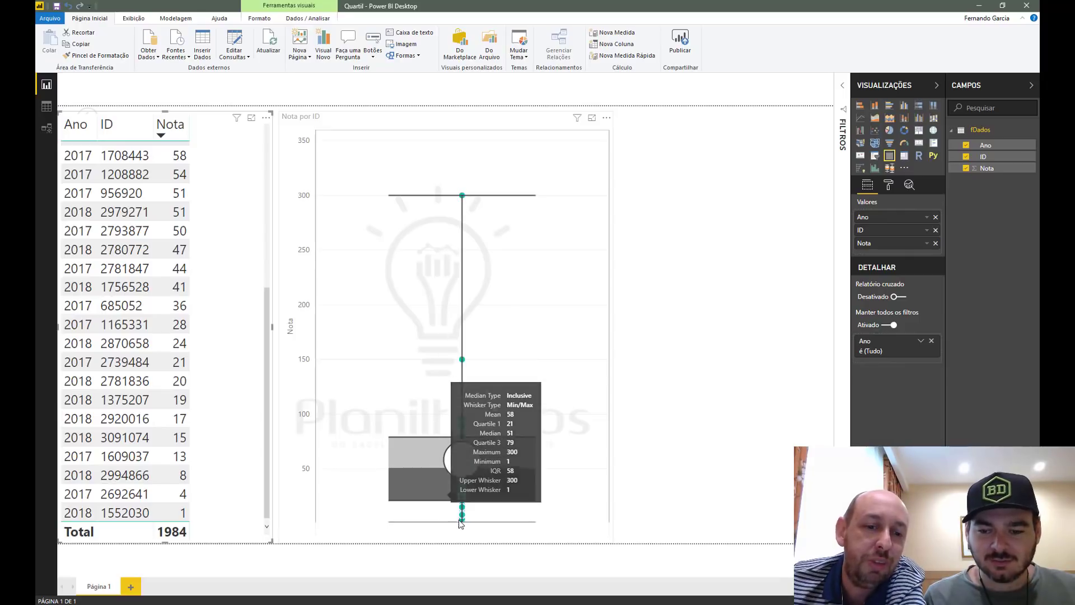
{"action": "mouse_move", "coordinate": [462, 522]}
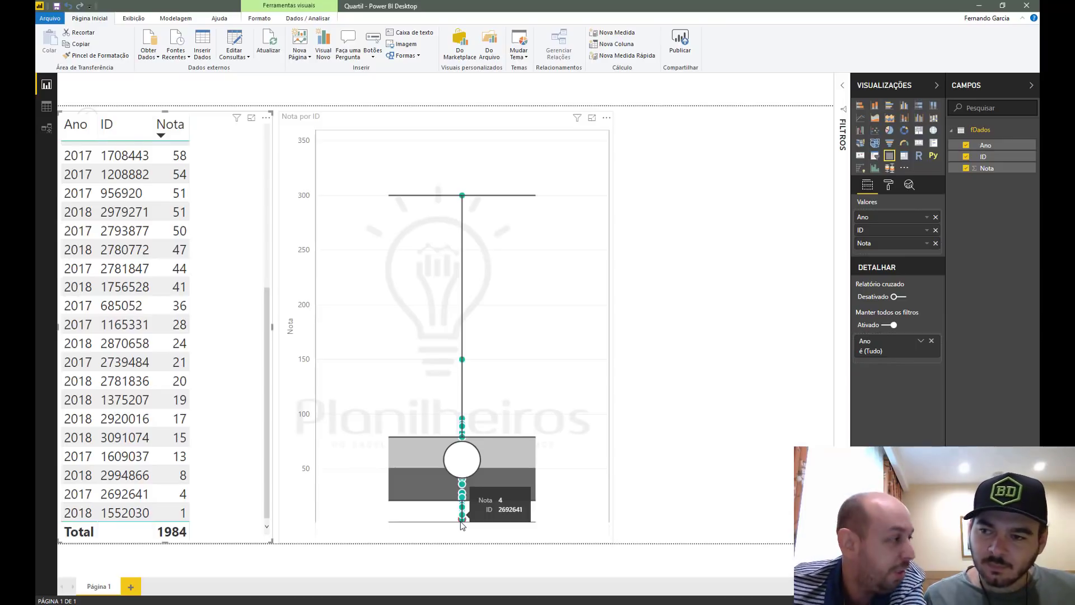
- Set the Box and Whisker chart's orientation to Horizontal
{"action": "left_click", "coordinate": [493, 150]}
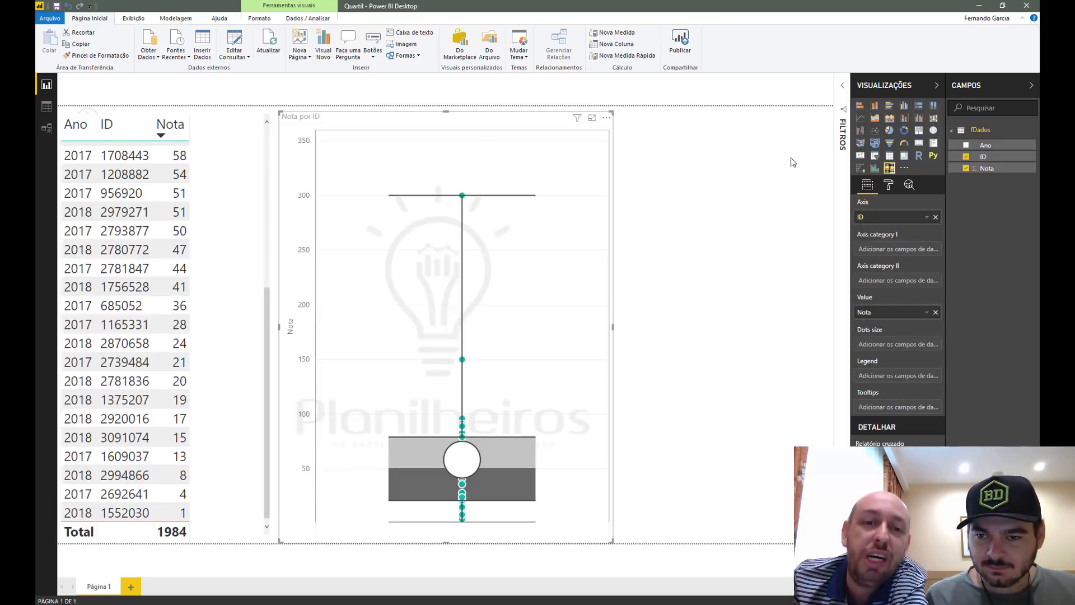
{"action": "left_click", "coordinate": [889, 186]}
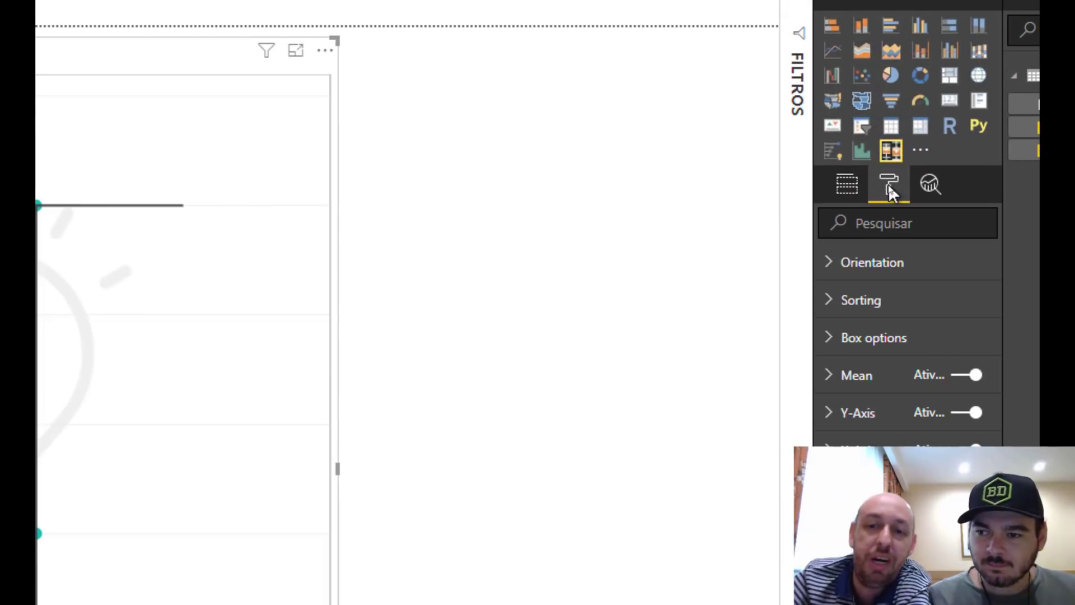
{"action": "left_click", "coordinate": [871, 264]}
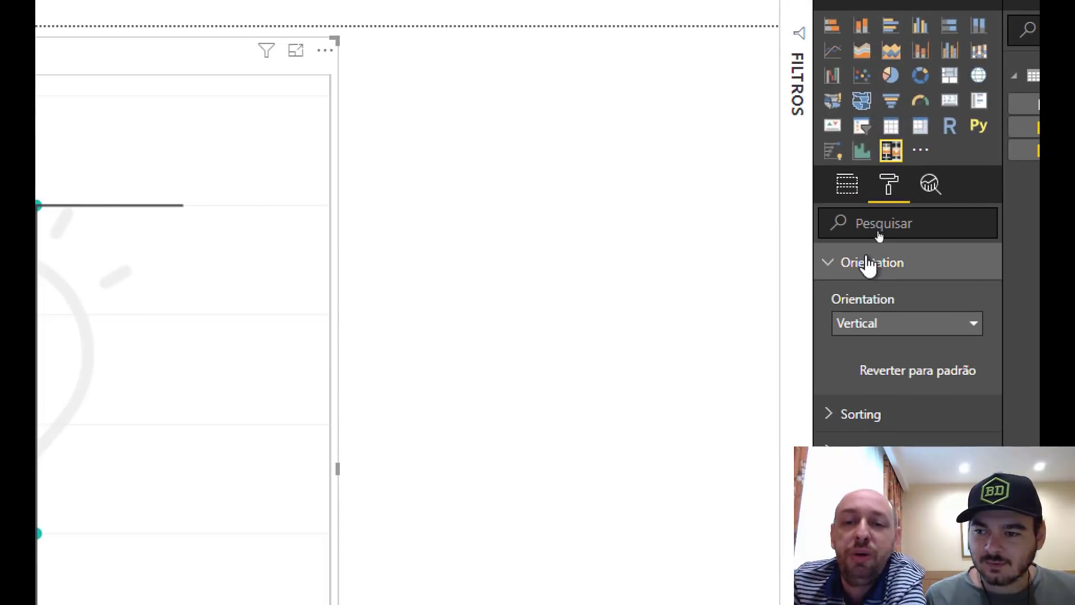
{"action": "left_click", "coordinate": [878, 323]}
{"action": "left_click", "coordinate": [879, 372]}
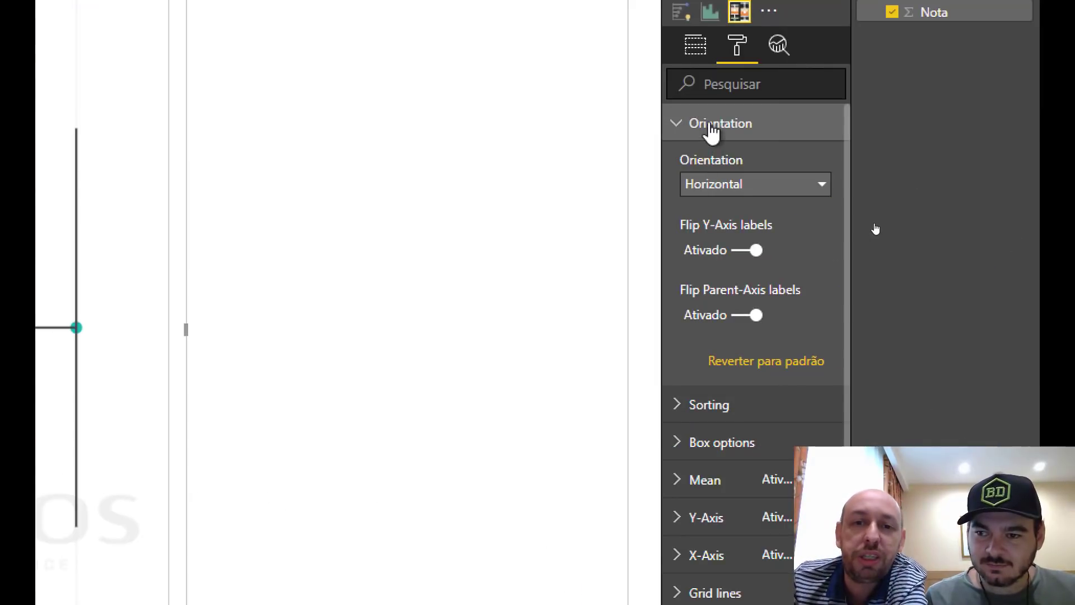
{"action": "left_click", "coordinate": [710, 128]}
- Check the chart's Sorting and Median options, and set the whisker type to < 1.5 IQR
{"action": "left_click", "coordinate": [709, 168]}
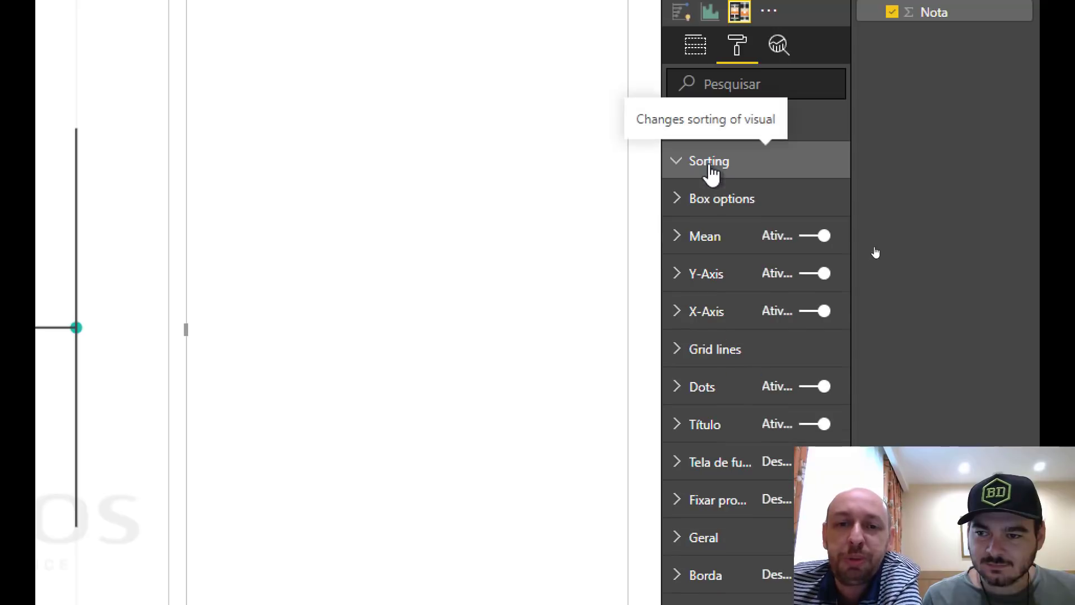
{"action": "left_click", "coordinate": [710, 168]}
{"action": "left_click", "coordinate": [710, 208]}
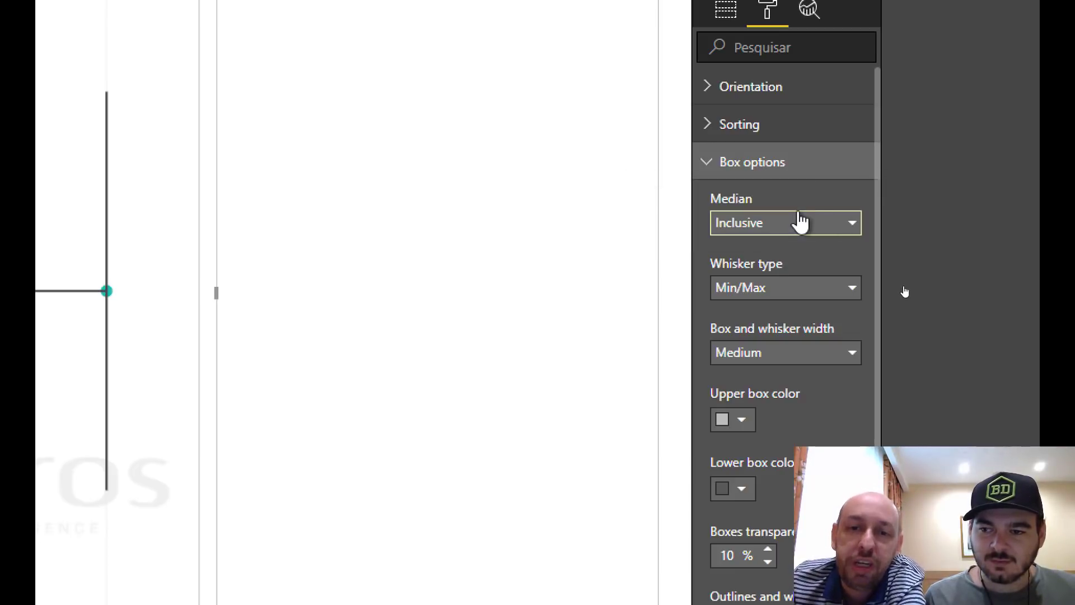
{"action": "left_click", "coordinate": [800, 221]}
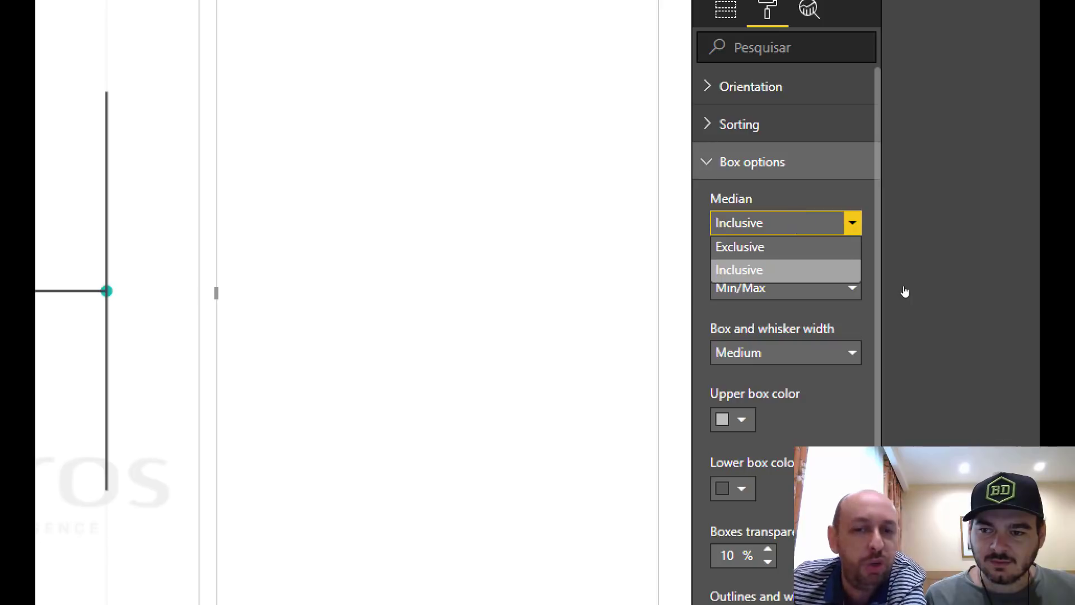
{"action": "left_click", "coordinate": [800, 221]}
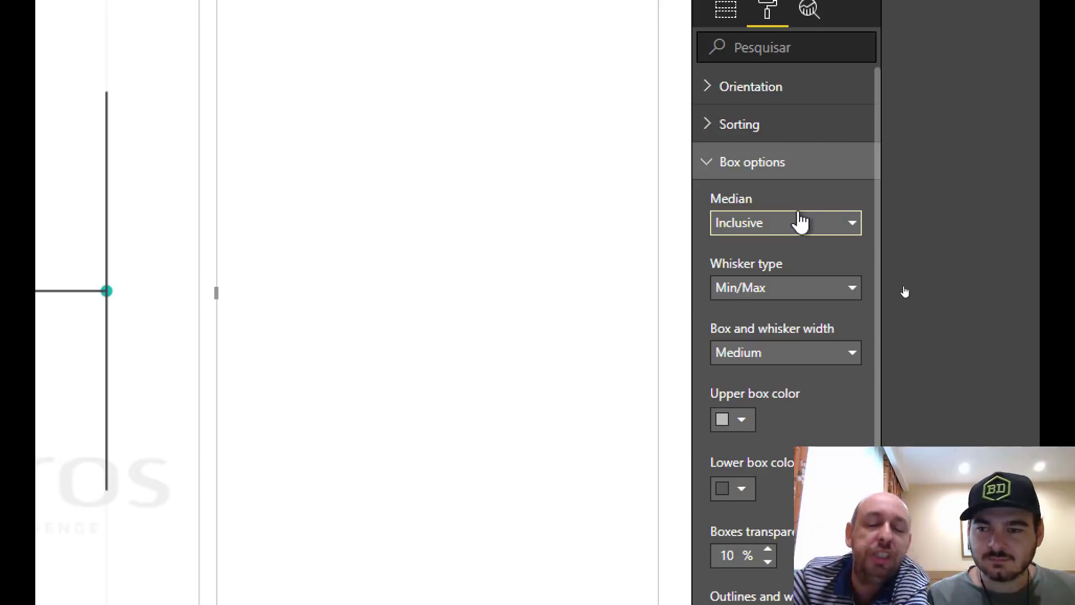
{"action": "left_click", "coordinate": [792, 289]}
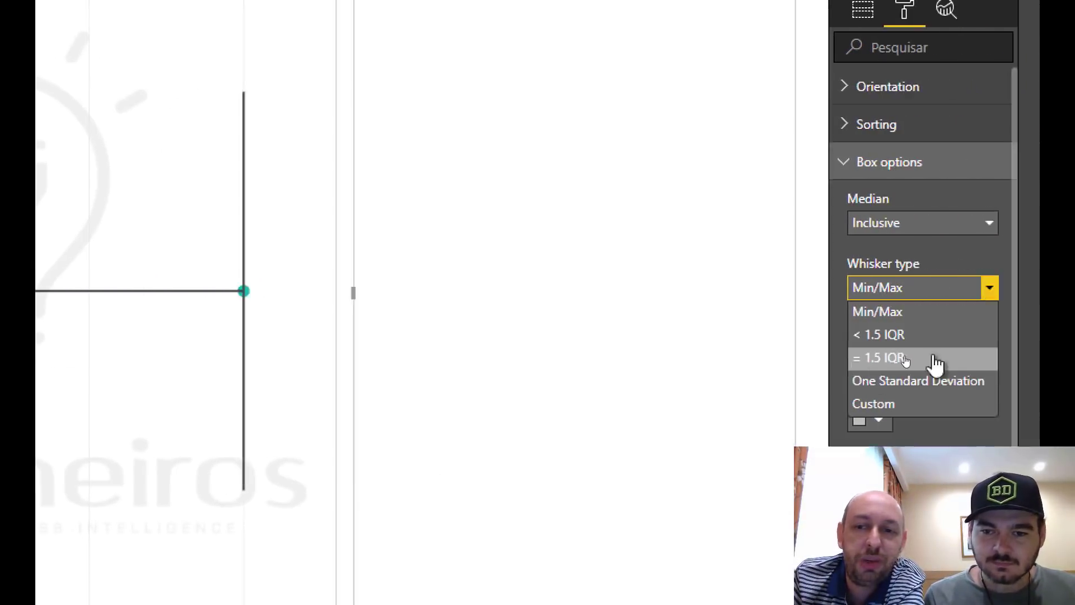
{"action": "left_click", "coordinate": [890, 339]}
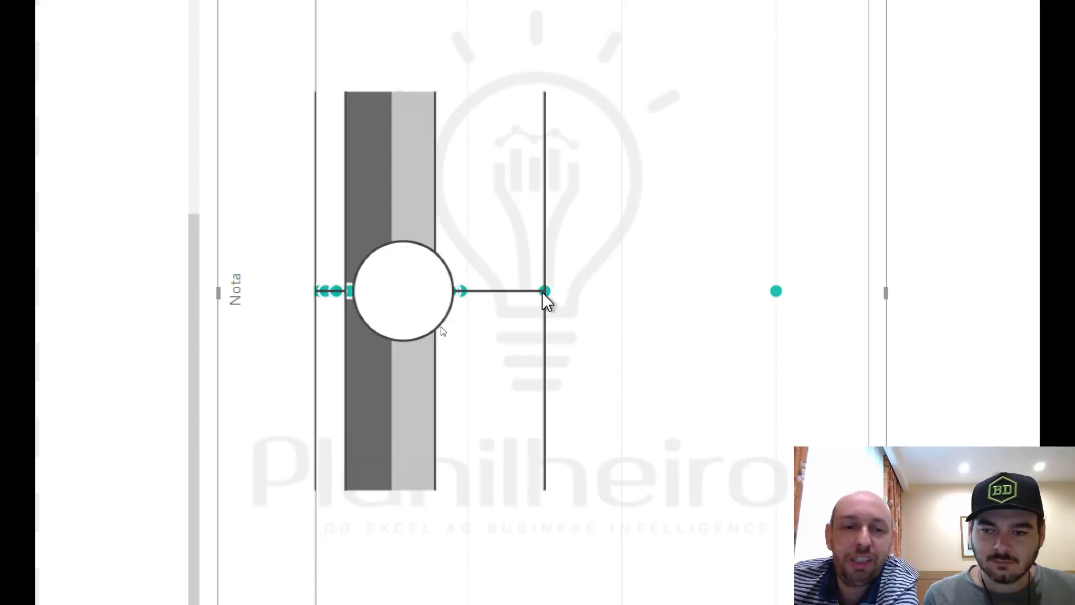
- Inspect the chart's mean and whisker ends, and switch the Outliers option off and back on
{"action": "mouse_move", "coordinate": [783, 295]}
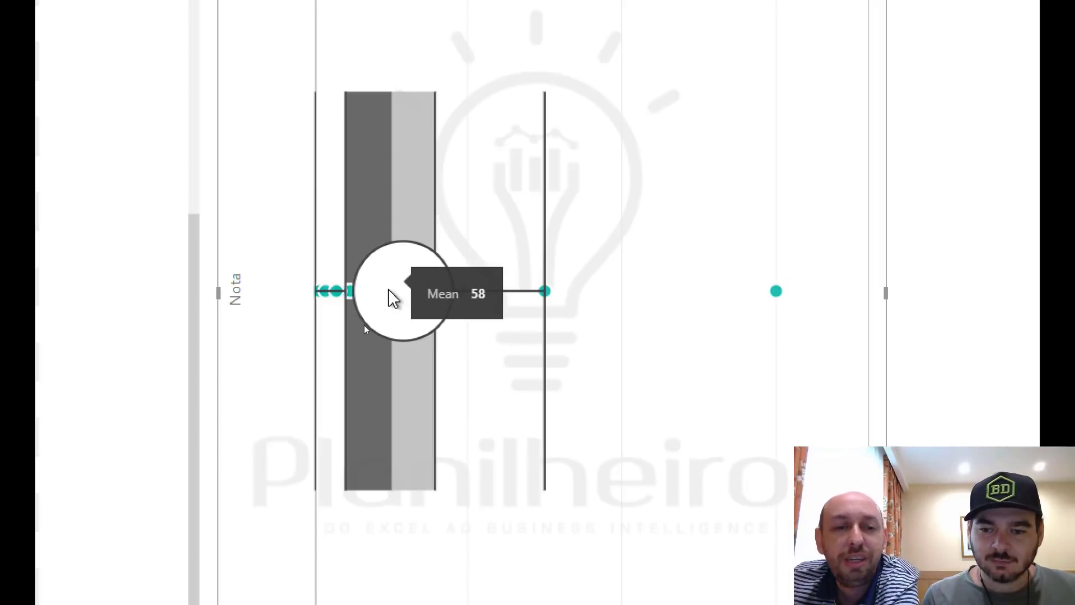
{"action": "mouse_move", "coordinate": [314, 289]}
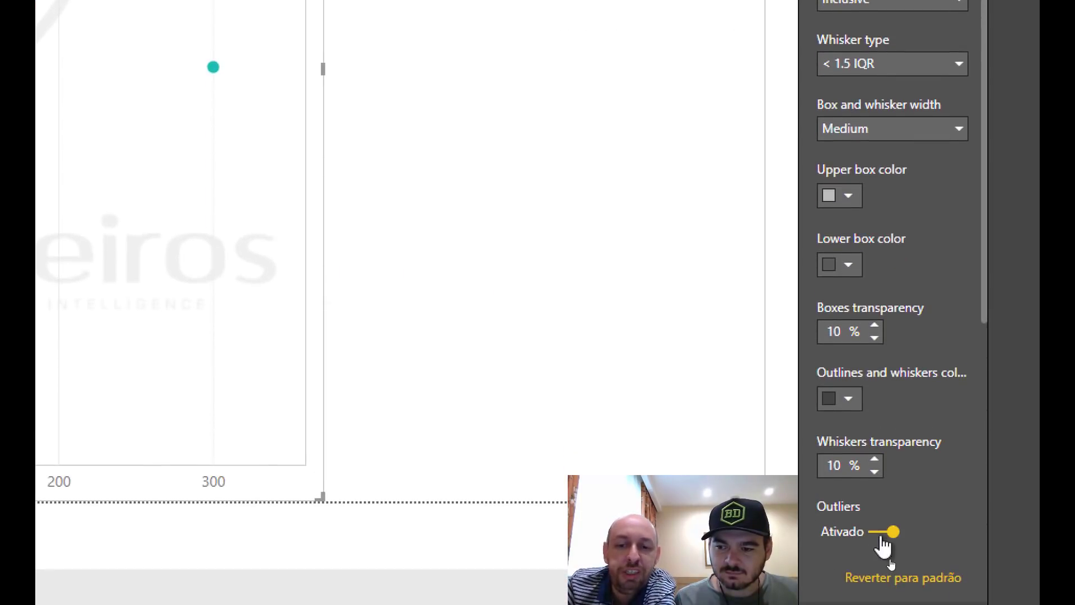
{"action": "left_click", "coordinate": [879, 535]}
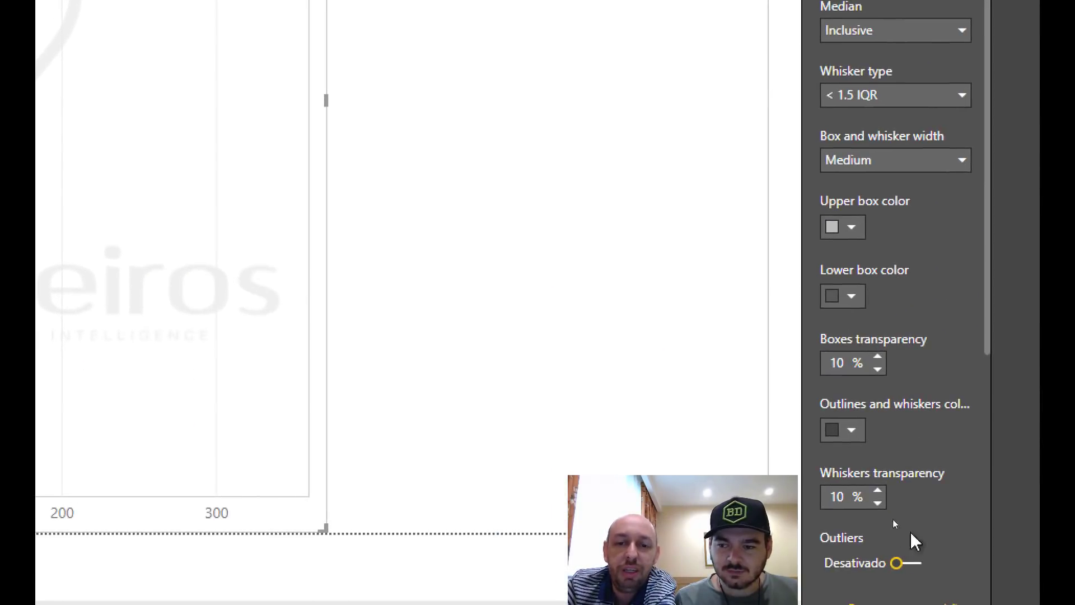
{"action": "left_click", "coordinate": [904, 554]}
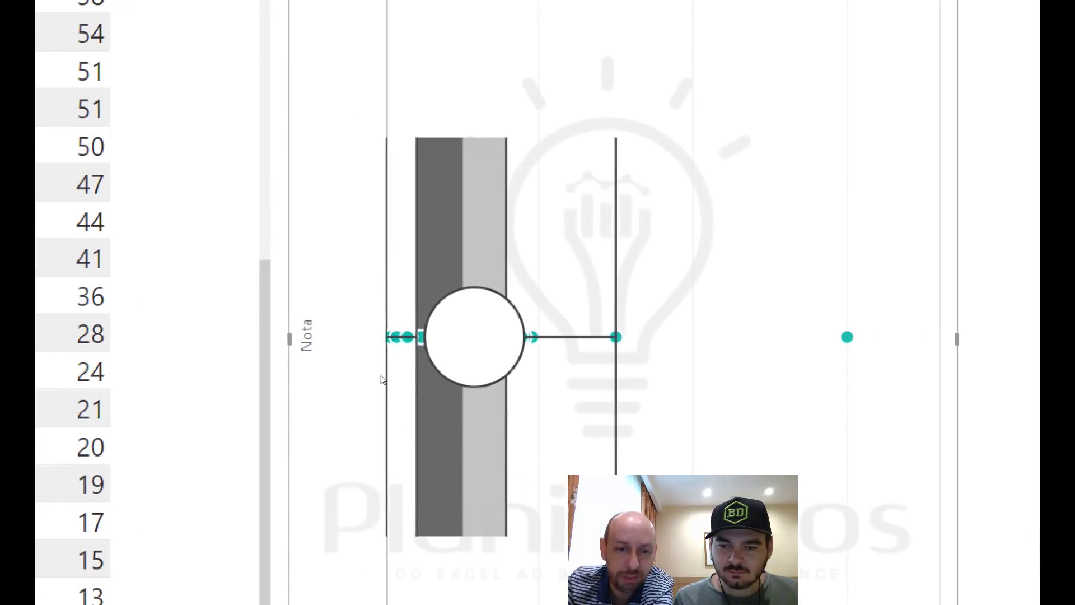
- Sketch three distribution curves above the box plot, with tick marks below the central one and arrows at the skewed curves' peaks and tails
{"action": "mouse_move", "coordinate": [498, 445]}
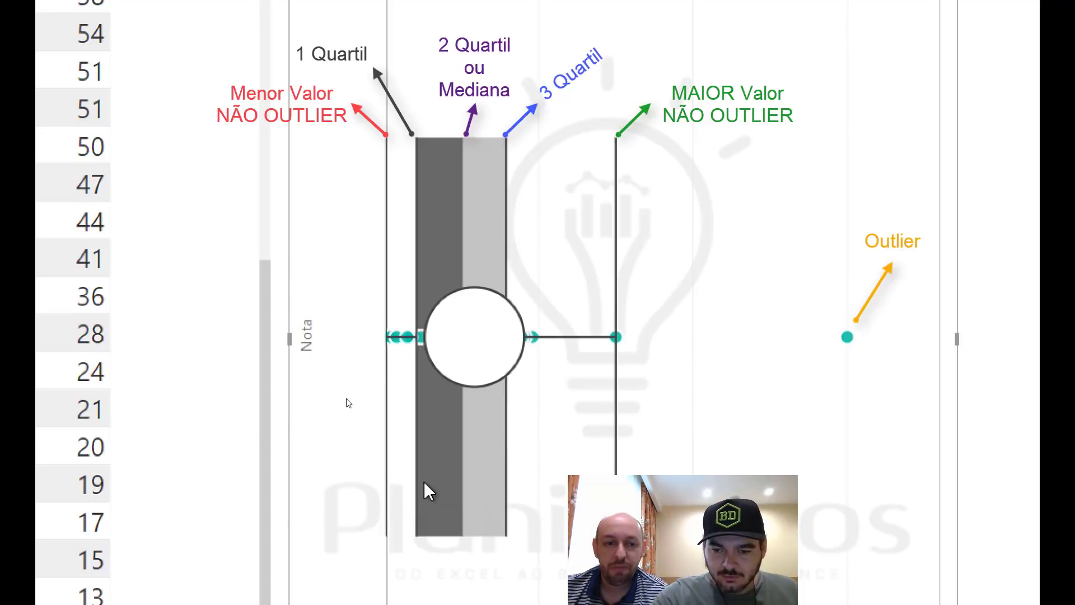
{"action": "mouse_move", "coordinate": [419, 470]}
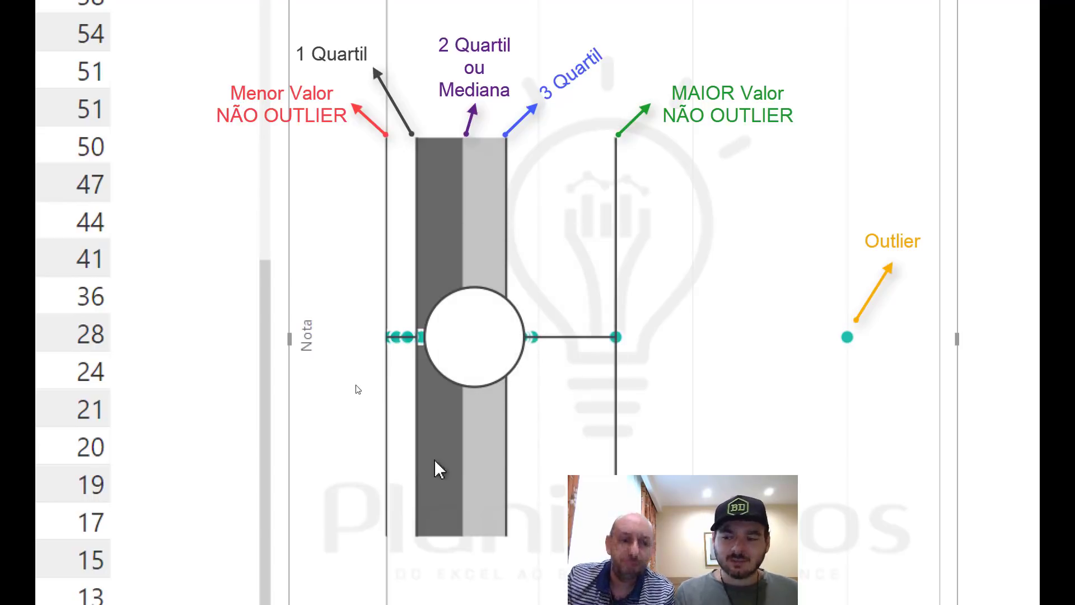
{"action": "mouse_move", "coordinate": [443, 442]}
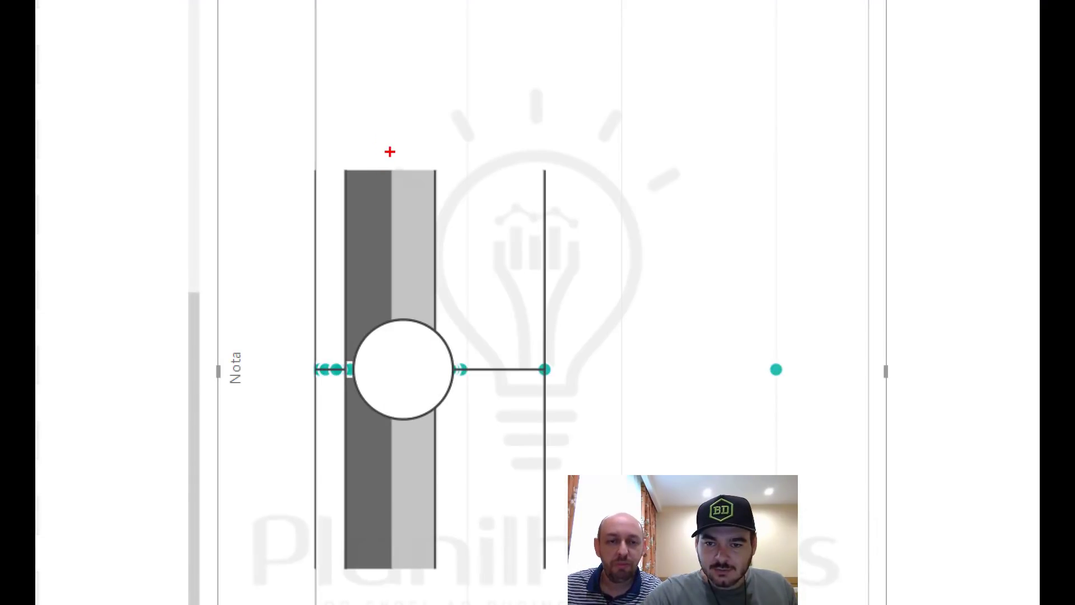
{"action": "left_click_drag", "start_coordinate": [388, 149], "coordinate": [385, 159]}
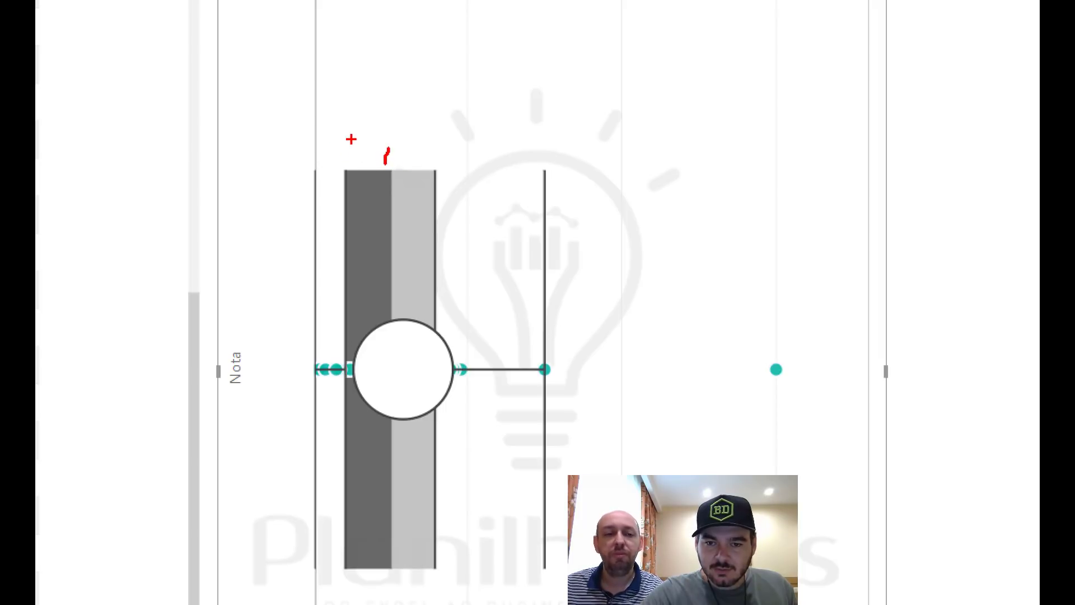
{"action": "mouse_move", "coordinate": [345, 145]}
{"action": "left_mouse_down"}
{"action": "mouse_move", "coordinate": [376, 120]}
{"action": "mouse_move", "coordinate": [392, 75]}
{"action": "mouse_move", "coordinate": [422, 70]}
{"action": "mouse_move", "coordinate": [416, 121]}
{"action": "mouse_move", "coordinate": [442, 148]}
{"action": "left_mouse_up"}
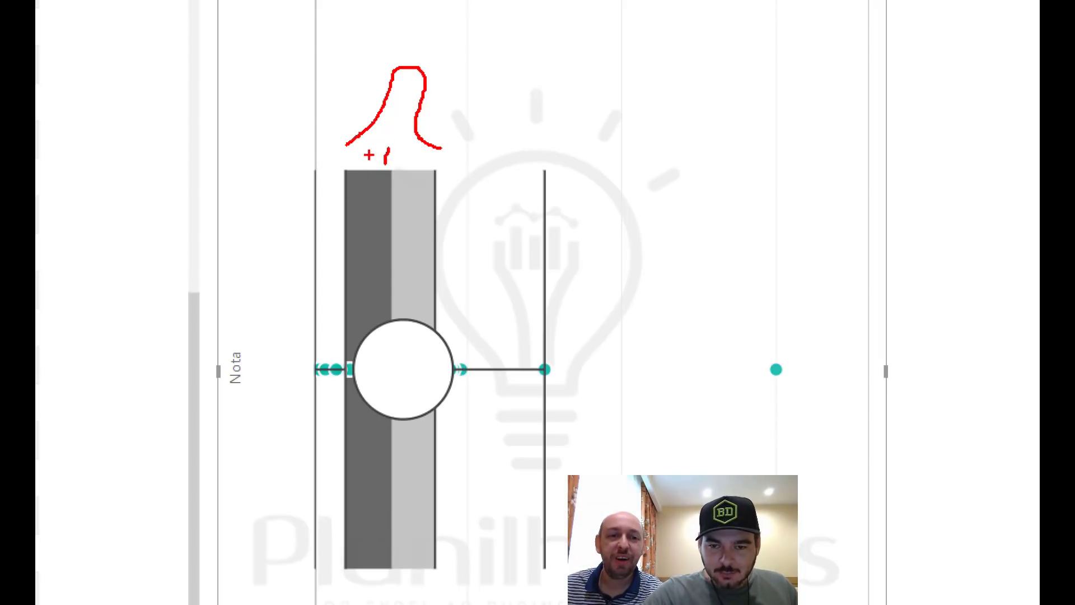
{"action": "left_click_drag", "start_coordinate": [366, 153], "coordinate": [367, 164]}
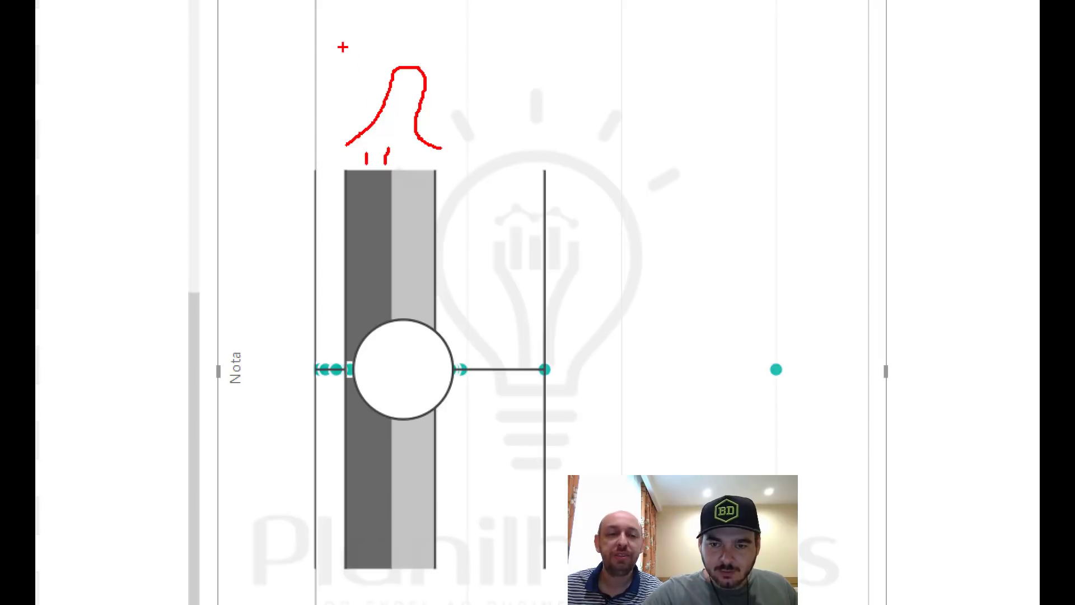
{"action": "mouse_move", "coordinate": [338, 69]}
{"action": "left_mouse_down"}
{"action": "mouse_move", "coordinate": [348, 9]}
{"action": "mouse_move", "coordinate": [373, 18]}
{"action": "mouse_move", "coordinate": [388, 45]}
{"action": "mouse_move", "coordinate": [436, 57]}
{"action": "mouse_move", "coordinate": [418, 36]}
{"action": "mouse_move", "coordinate": [435, 41]}
{"action": "mouse_move", "coordinate": [362, 35]}
{"action": "mouse_move", "coordinate": [361, 11]}
{"action": "mouse_move", "coordinate": [367, 21]}
{"action": "left_mouse_up"}
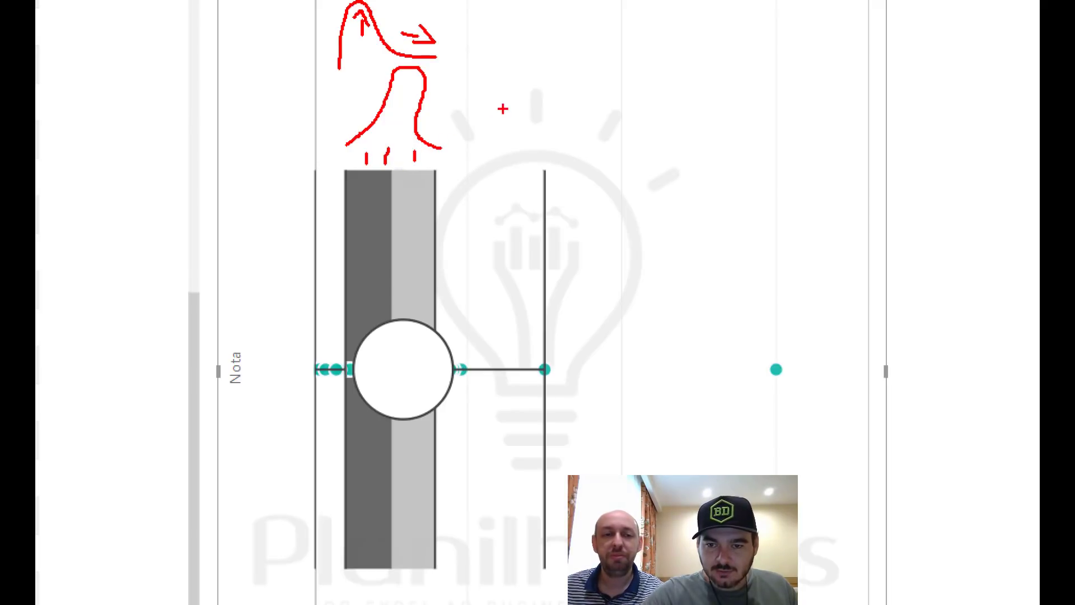
{"action": "mouse_move", "coordinate": [535, 117]}
{"action": "left_mouse_down"}
{"action": "mouse_move", "coordinate": [532, 60]}
{"action": "mouse_move", "coordinate": [497, 68]}
{"action": "mouse_move", "coordinate": [464, 104]}
{"action": "mouse_move", "coordinate": [436, 112]}
{"action": "left_mouse_up"}
{"action": "mouse_move", "coordinate": [488, 70]}
{"action": "left_mouse_down"}
{"action": "mouse_move", "coordinate": [442, 85]}
{"action": "mouse_move", "coordinate": [445, 99]}
{"action": "left_mouse_up"}
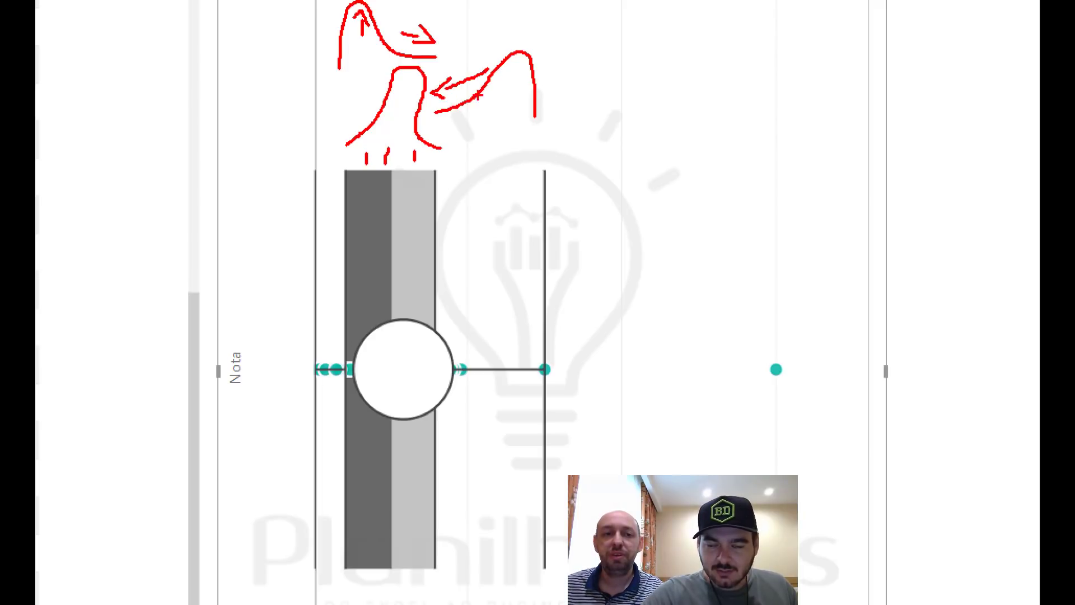
{"action": "mouse_move", "coordinate": [517, 43]}
{"action": "left_mouse_down"}
{"action": "mouse_move", "coordinate": [518, 60]}
{"action": "mouse_move", "coordinate": [516, 39]}
{"action": "mouse_move", "coordinate": [533, 52]}
{"action": "left_mouse_up"}
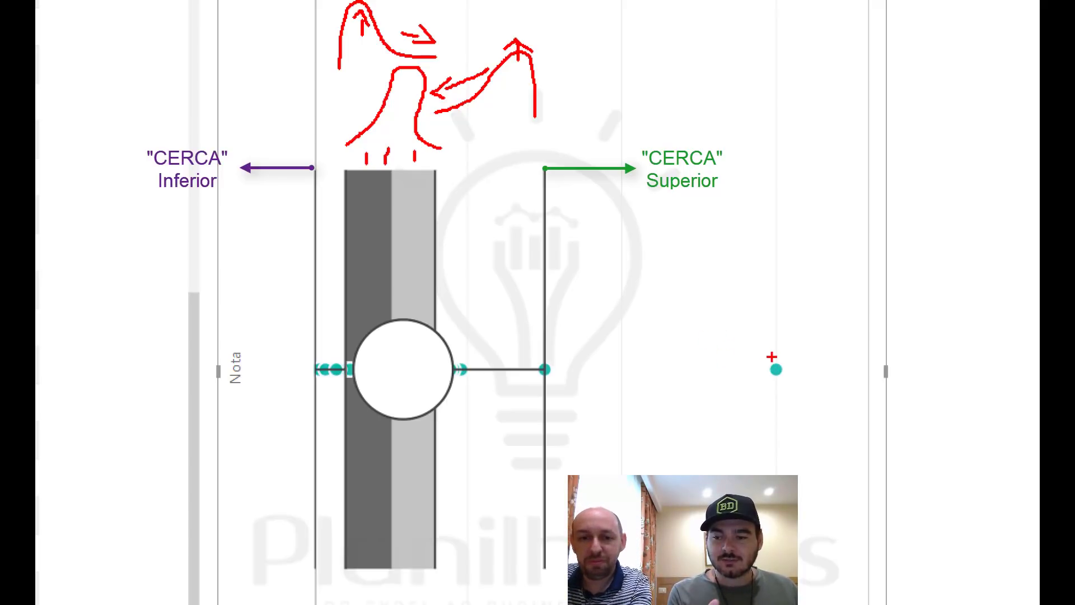
- Mark the outlier dot with arrows from above and below, and clear all the annotations
{"action": "left_click_drag", "start_coordinate": [771, 357], "coordinate": [773, 284]}
{"action": "left_click_drag", "start_coordinate": [778, 381], "coordinate": [778, 441]}
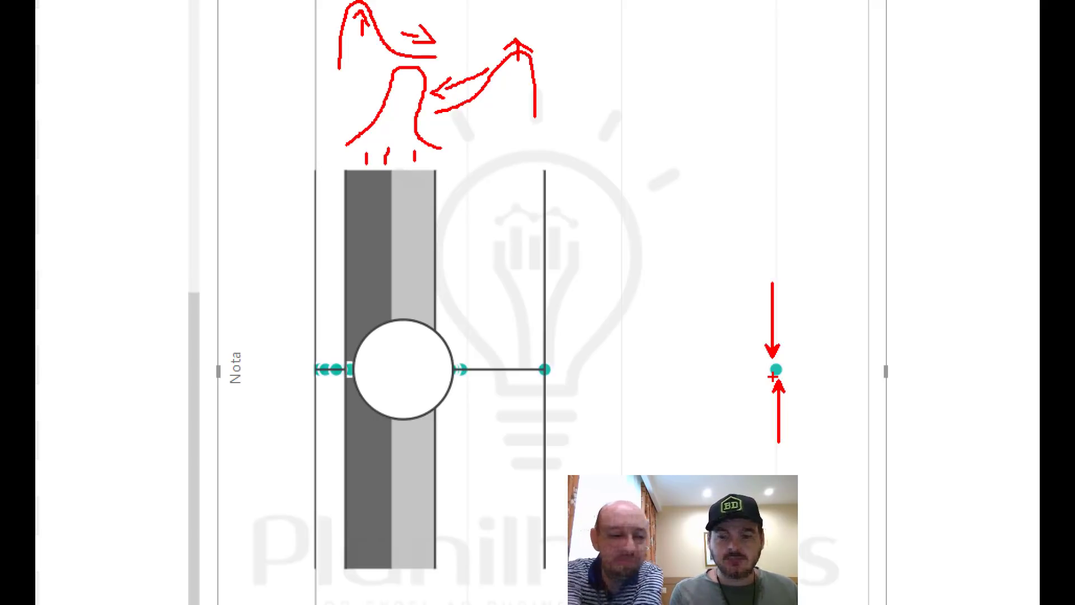
{"action": "key", "text": "Escape"}
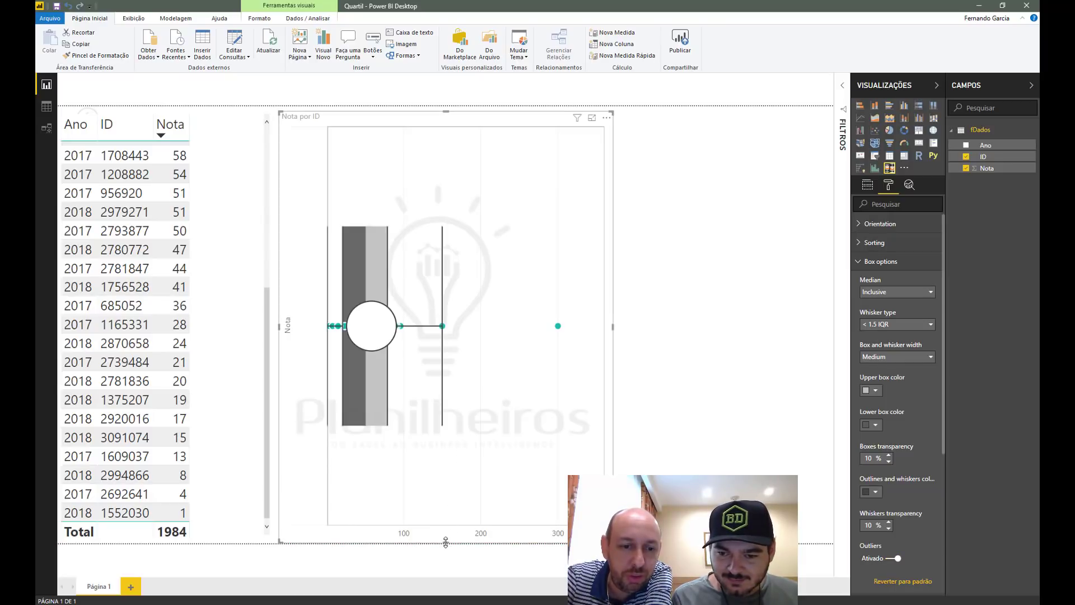
- Reduce the Box and Whisker chart's height so it fills only the upper half of the page
{"action": "left_click_drag", "start_coordinate": [446, 524], "coordinate": [446, 524]}
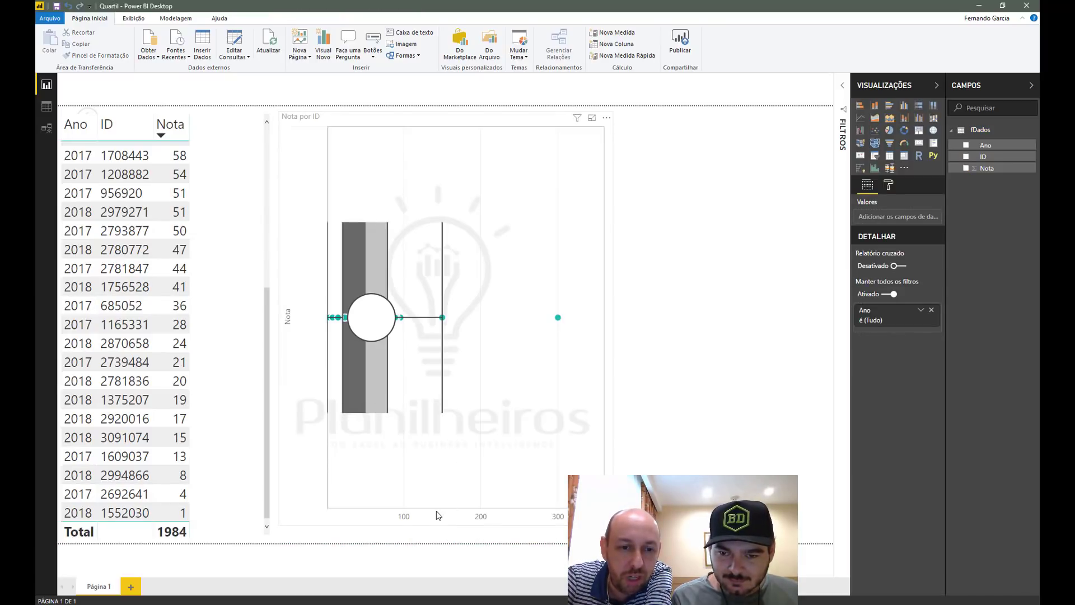
{"action": "left_click", "coordinate": [436, 511]}
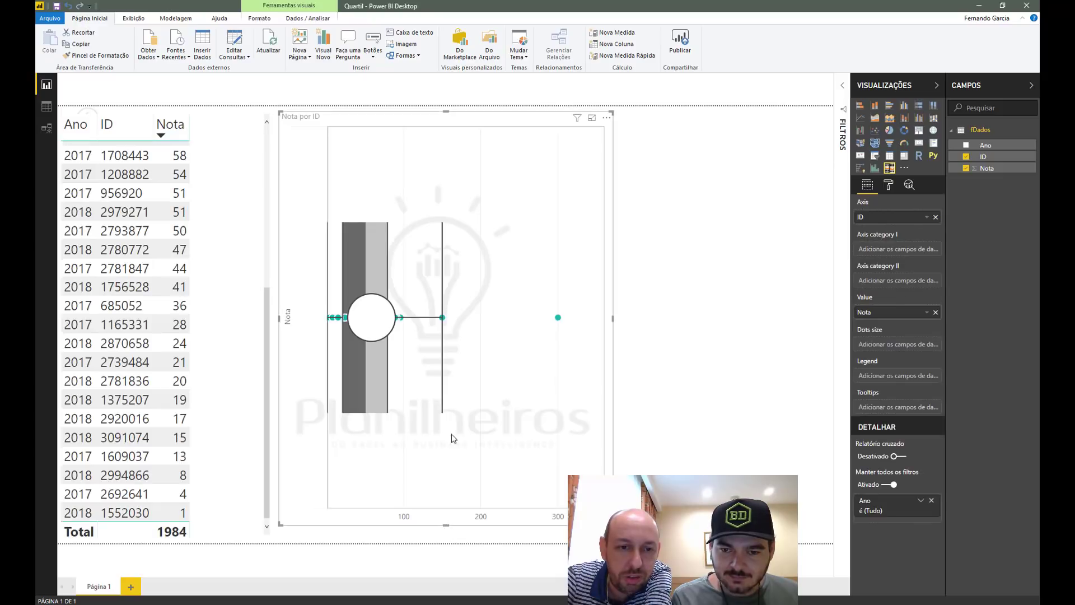
{"action": "left_click_drag", "start_coordinate": [454, 525], "coordinate": [459, 458]}
{"action": "left_click_drag", "start_coordinate": [461, 406], "coordinate": [463, 365]}
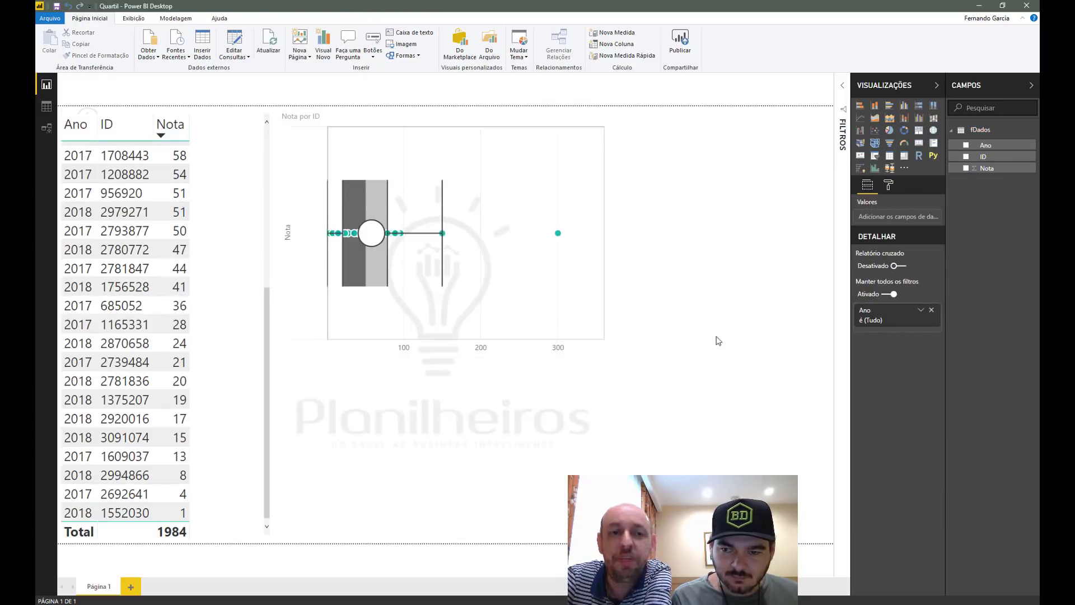
- Add a histogram below the Box and Whisker chart with Nota as its values, and dismiss the rendering error
{"action": "left_click", "coordinate": [875, 170]}
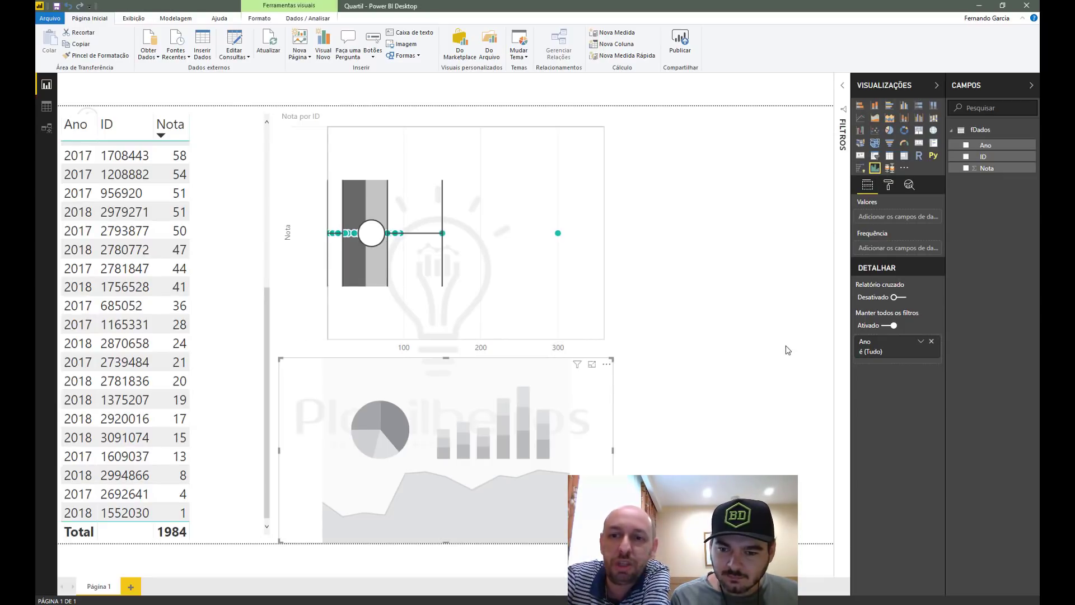
{"action": "left_click_drag", "start_coordinate": [999, 175], "coordinate": [904, 224]}
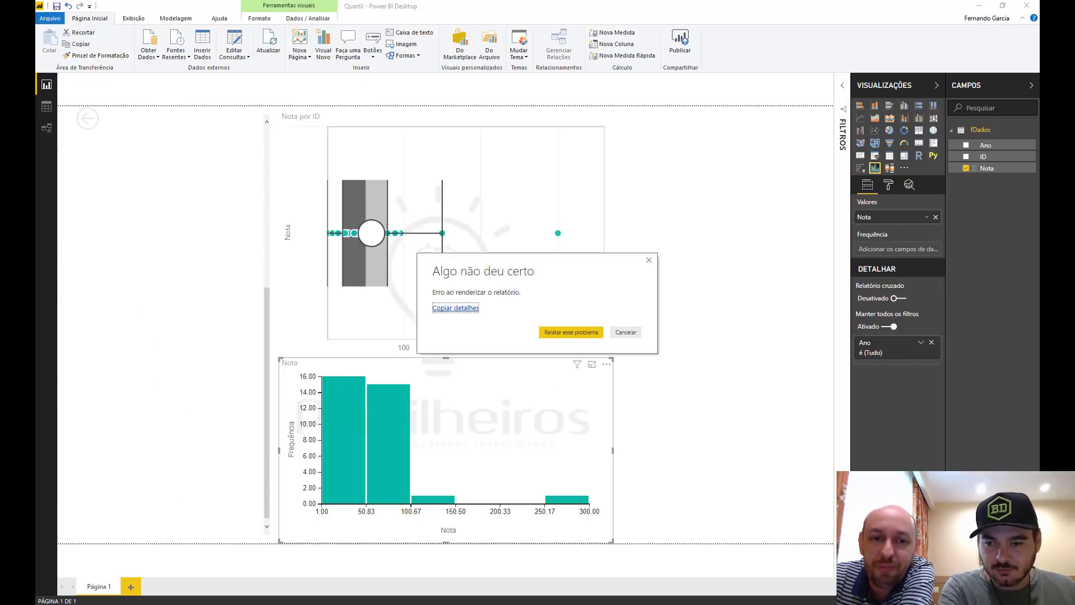
{"action": "key", "text": "Escape"}
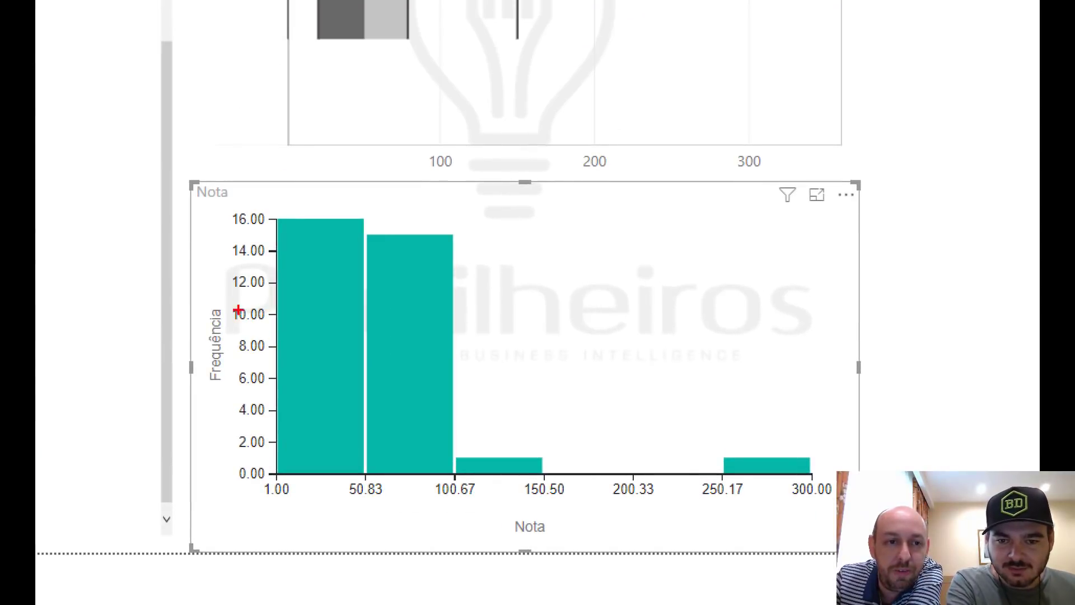
- Trace a distribution curve over the histogram, circle its two tallest bars, and clear the annotations
{"action": "mouse_move", "coordinate": [242, 278]}
{"action": "left_mouse_down"}
{"action": "mouse_move", "coordinate": [267, 240]}
{"action": "mouse_move", "coordinate": [349, 196]}
{"action": "mouse_move", "coordinate": [454, 222]}
{"action": "mouse_move", "coordinate": [601, 420]}
{"action": "mouse_move", "coordinate": [854, 447]}
{"action": "left_mouse_up"}
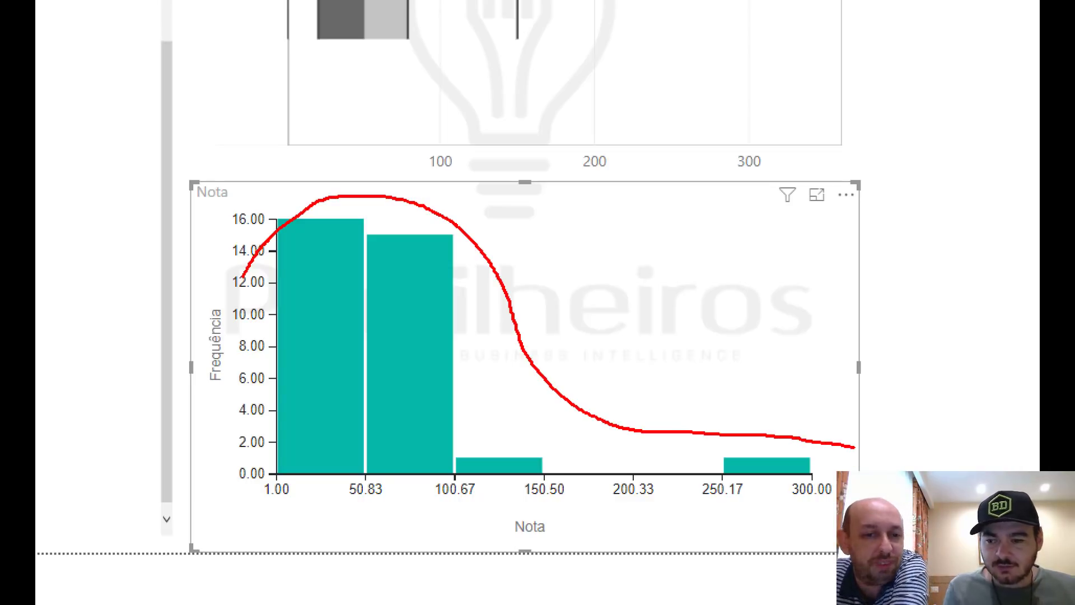
{"action": "mouse_move", "coordinate": [449, 251]}
{"action": "left_mouse_down"}
{"action": "mouse_move", "coordinate": [251, 313]}
{"action": "mouse_move", "coordinate": [375, 351]}
{"action": "mouse_move", "coordinate": [439, 252]}
{"action": "left_mouse_up"}
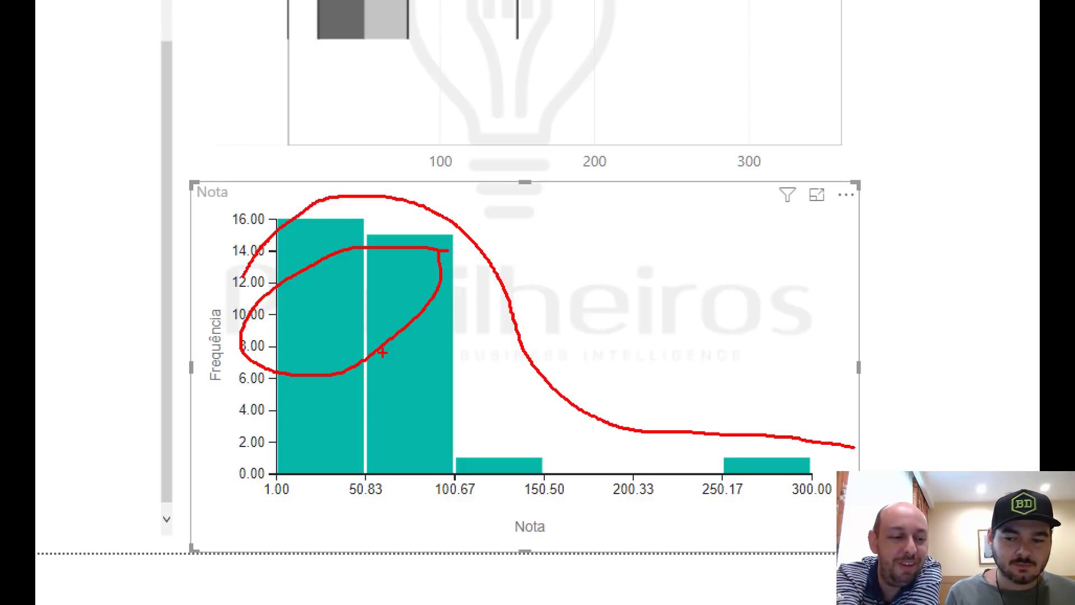
{"action": "key", "text": "Escape"}
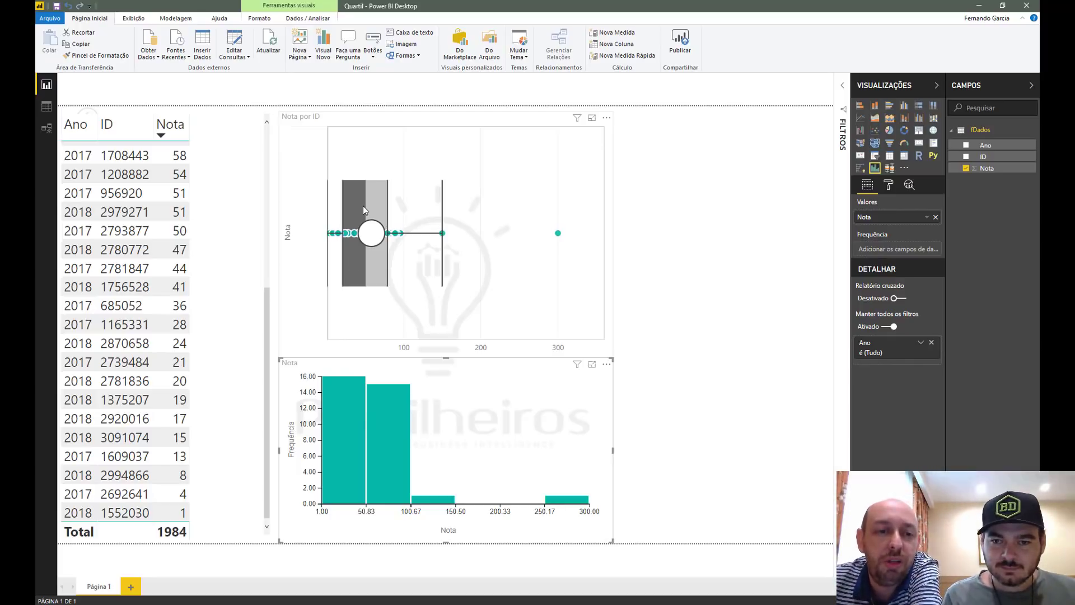
- Create a new measure in the fDados table and name it 1Q
{"action": "mouse_move", "coordinate": [364, 208]}
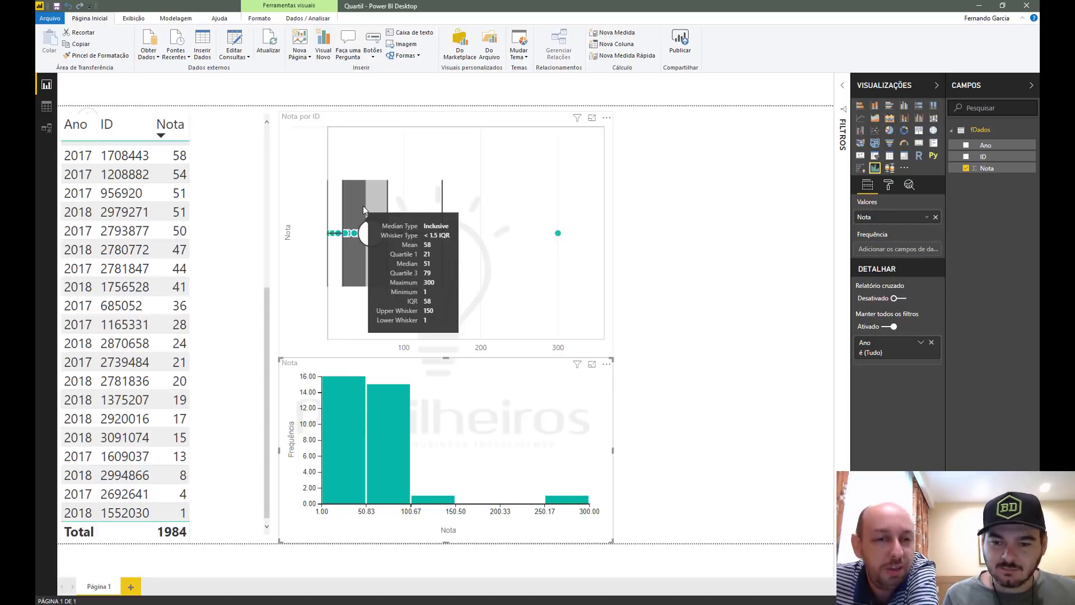
{"action": "left_click", "coordinate": [675, 216]}
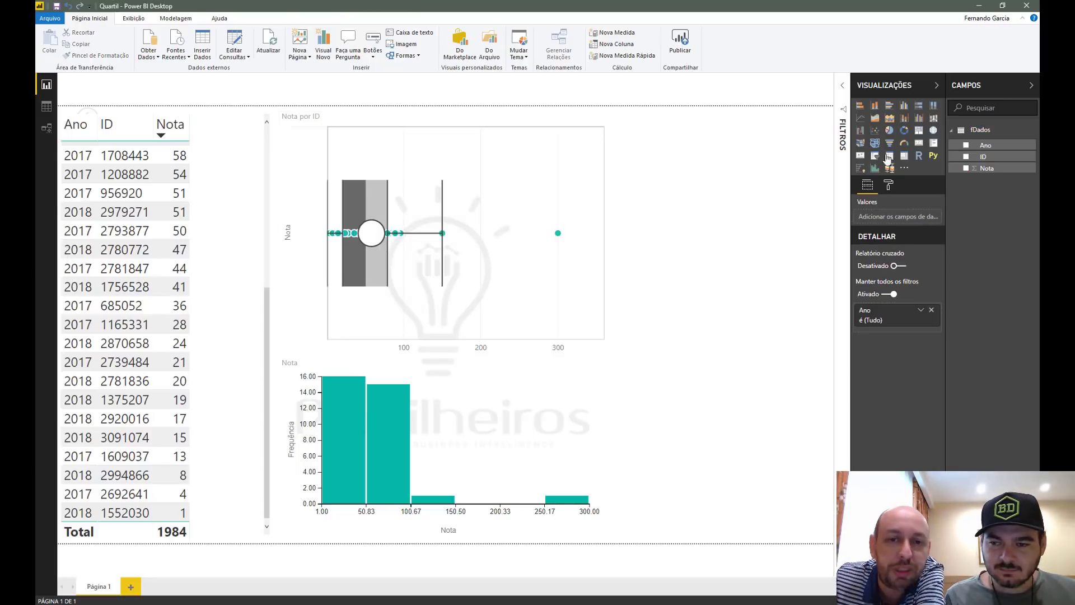
{"action": "right_click", "coordinate": [977, 145]}
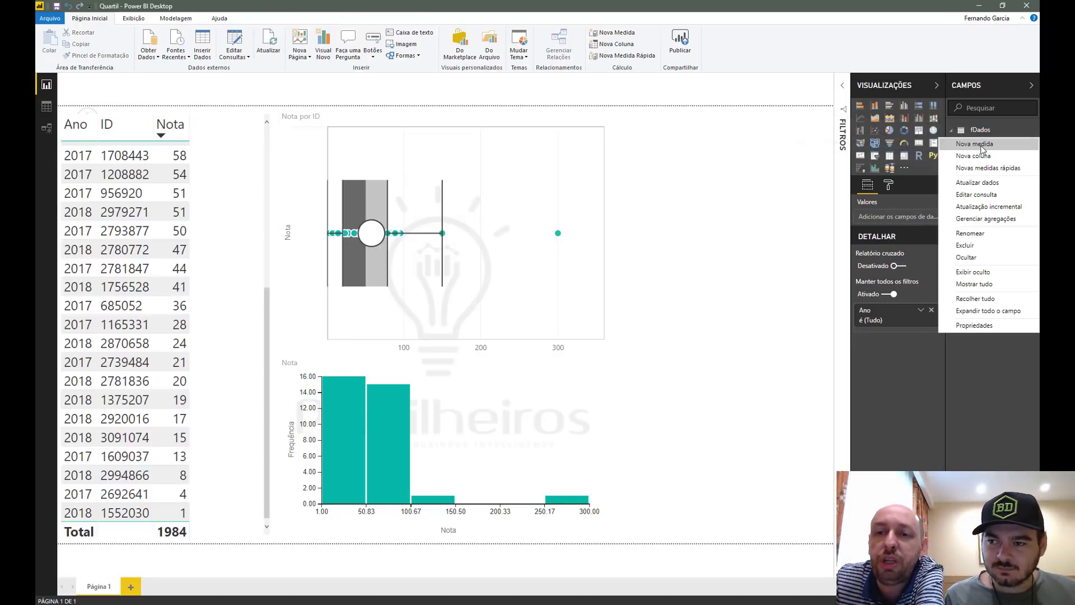
{"action": "left_click", "coordinate": [981, 146]}
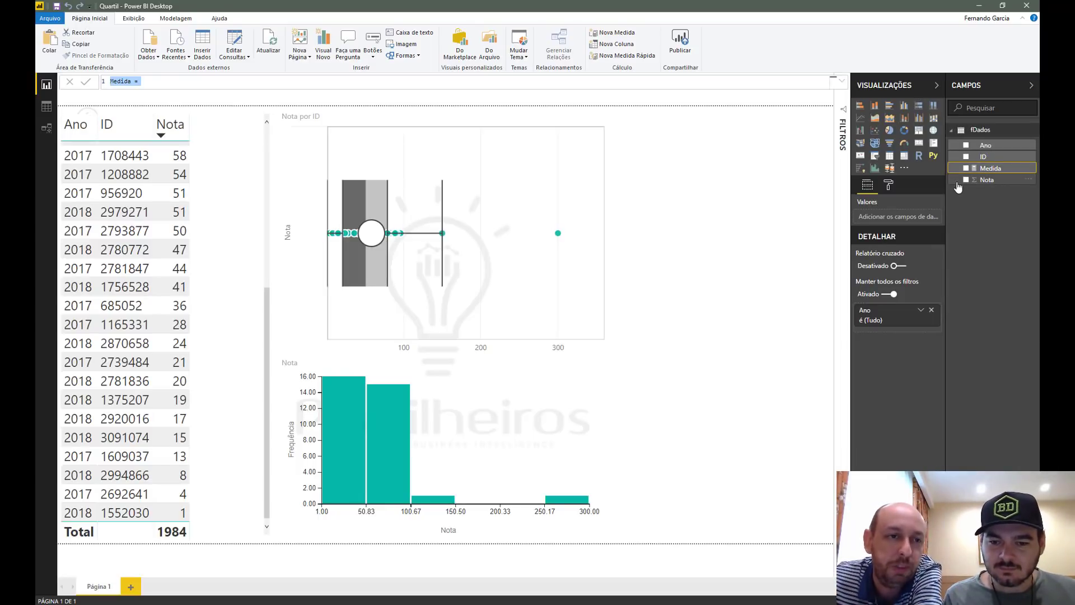
{"action": "key", "text": "shift+Left"}
{"action": "key", "text": "shift+Left"}
{"action": "key", "text": "shift+Left"}
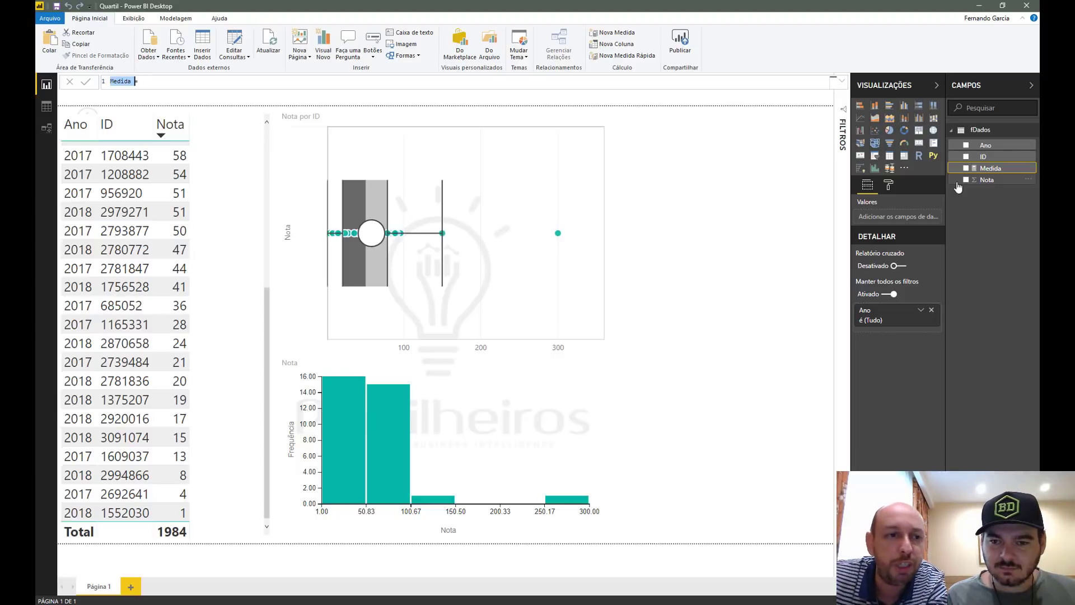
{"action": "type", "text": "1"}
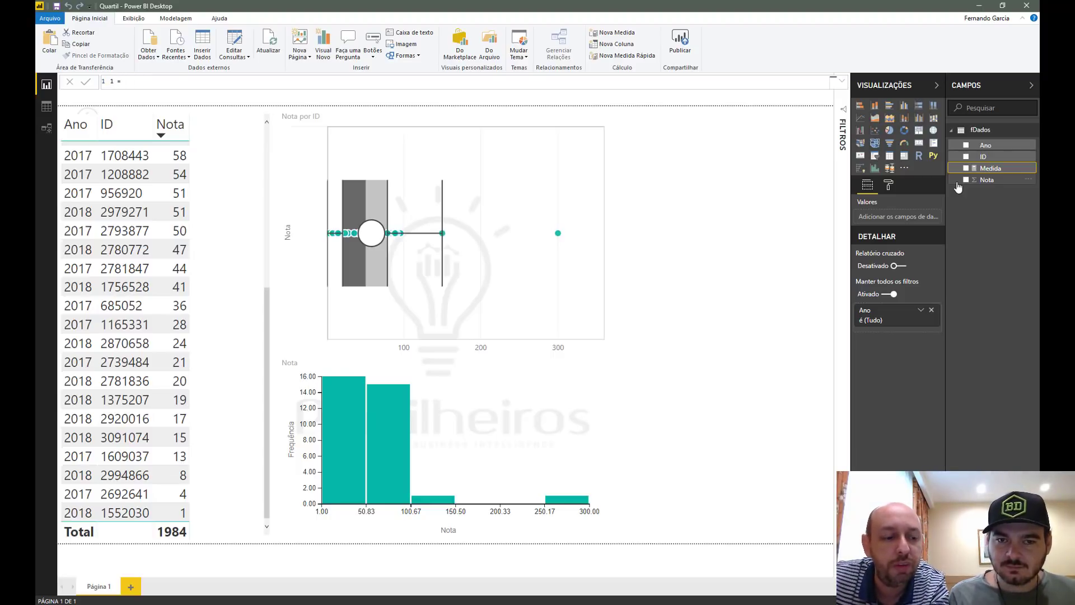
{"action": "type", "text": "Q = "}
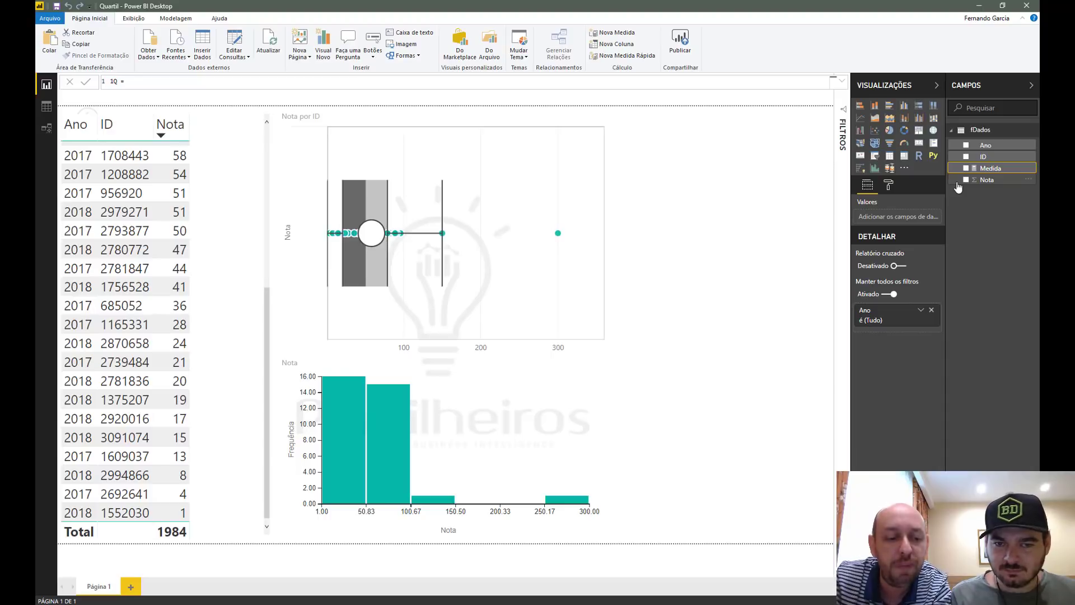
- Begin the 1Q measure's formula with the PERCENTILEX.EXC function
{"action": "type", "text": "q"}
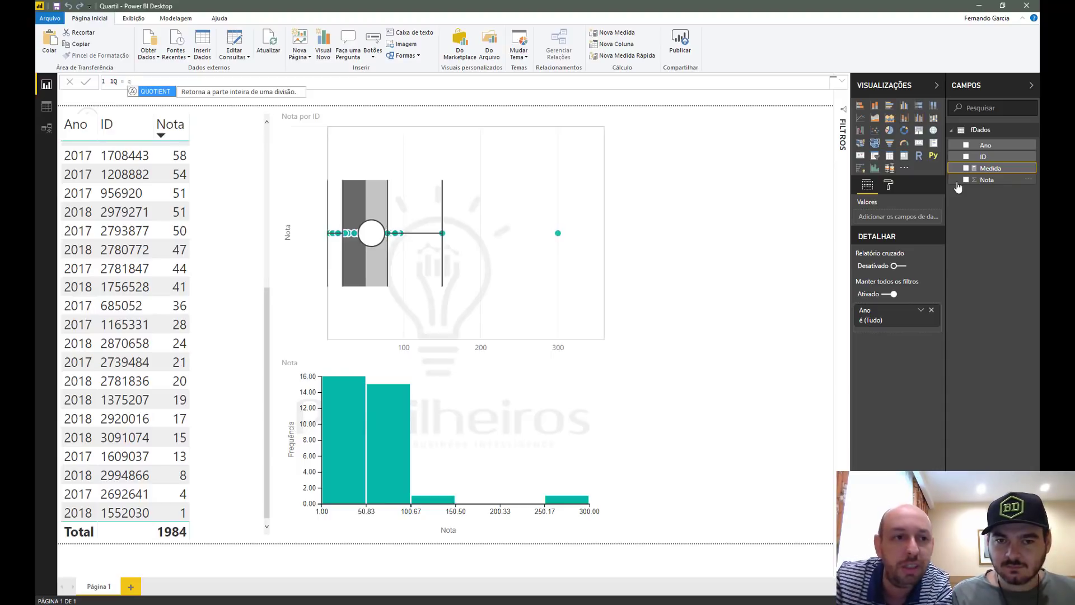
{"action": "key", "text": "BackSpace"}
{"action": "type", "text": "p"}
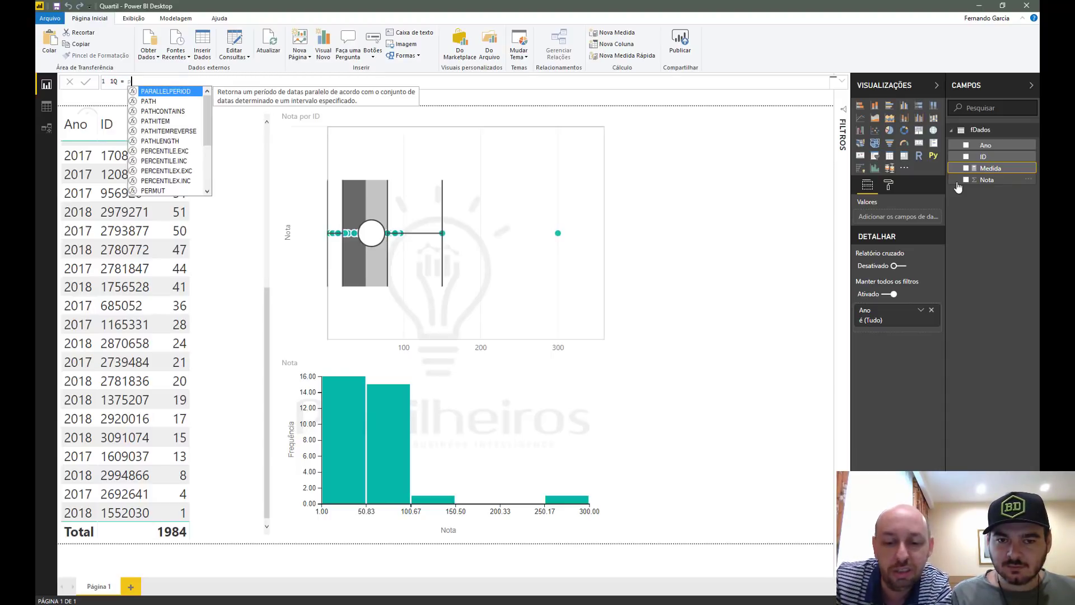
{"action": "type", "text": "e"}
{"action": "key", "text": "Down"}
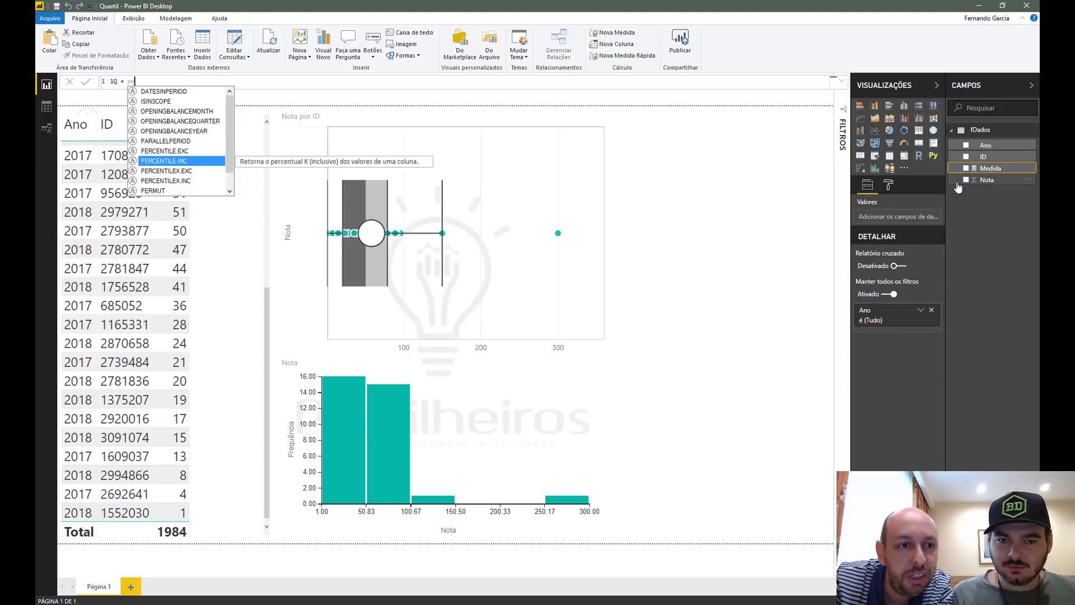
{"action": "key", "text": "Up"}
{"action": "key", "text": "Down"}
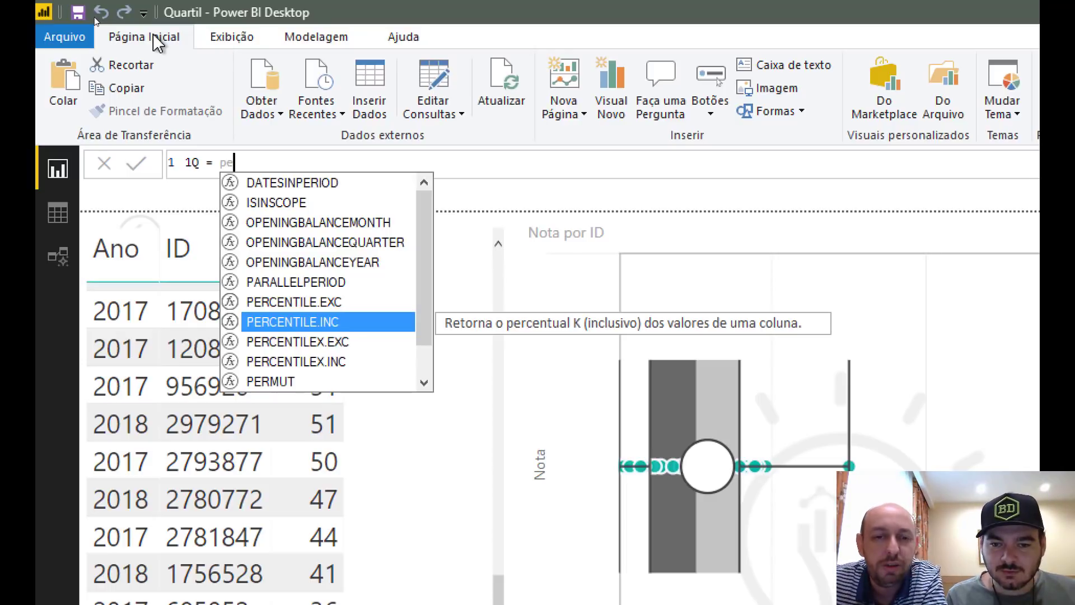
{"action": "key", "text": "Down"}
{"action": "key", "text": "Tab"}
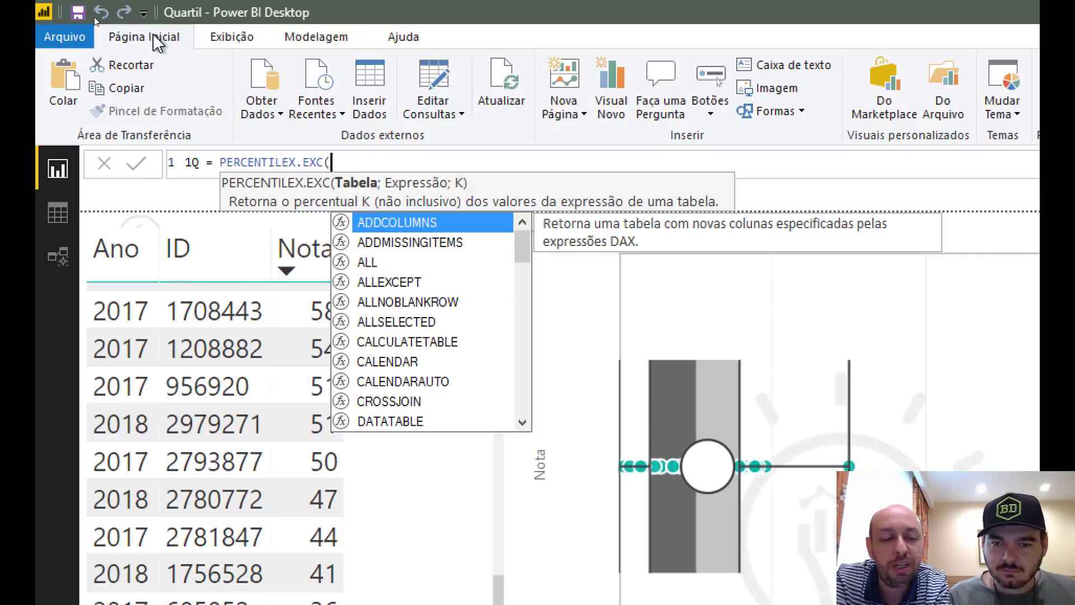
- Complete the 1Q formula with table fDados, expression fDados[Nota] and percentile 0,25, then commit it and collapse the formula editor
{"action": "type", "text": "f"}
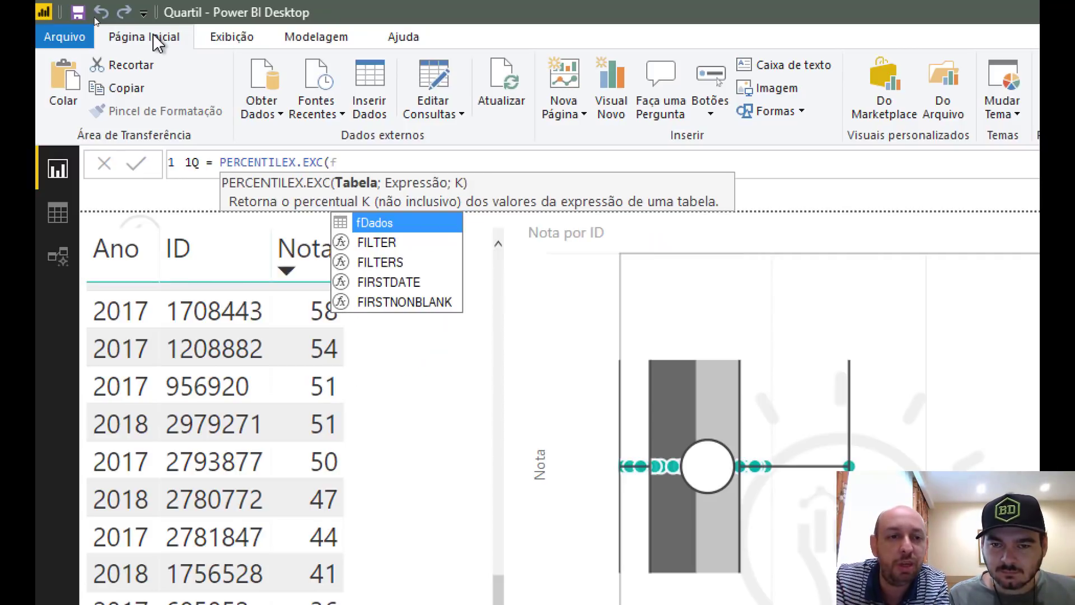
{"action": "key", "text": "Tab"}
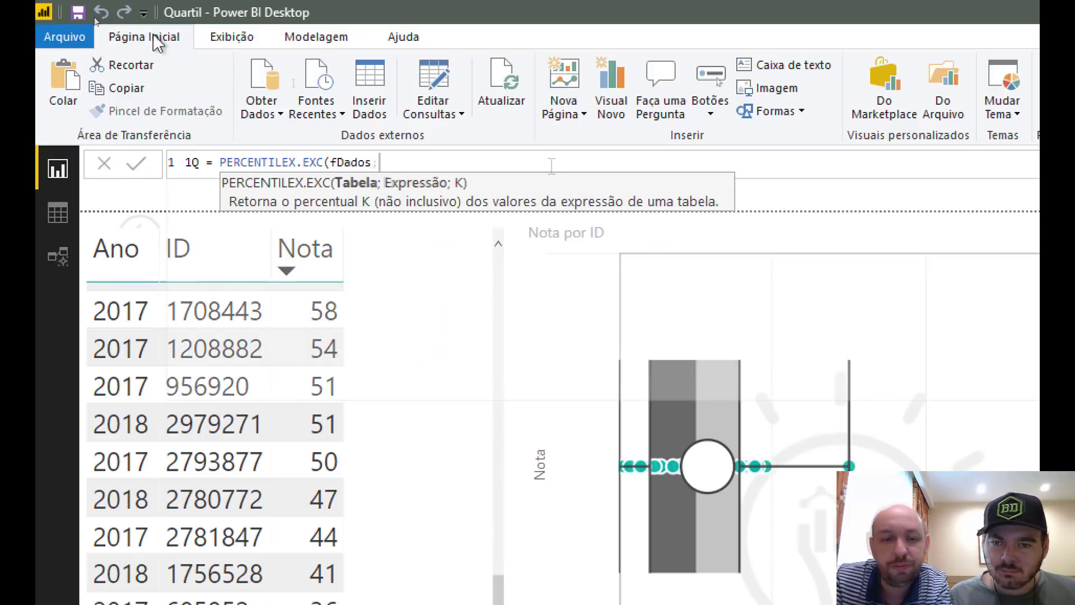
{"action": "type", "text": ";not"}
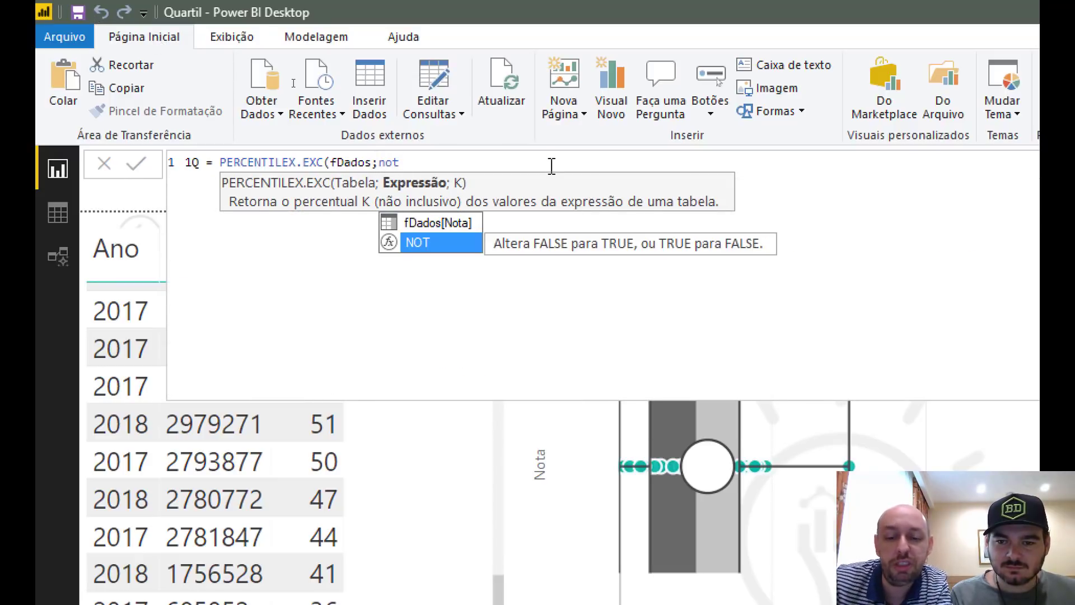
{"action": "key", "text": "Up"}
{"action": "key", "text": "Tab"}
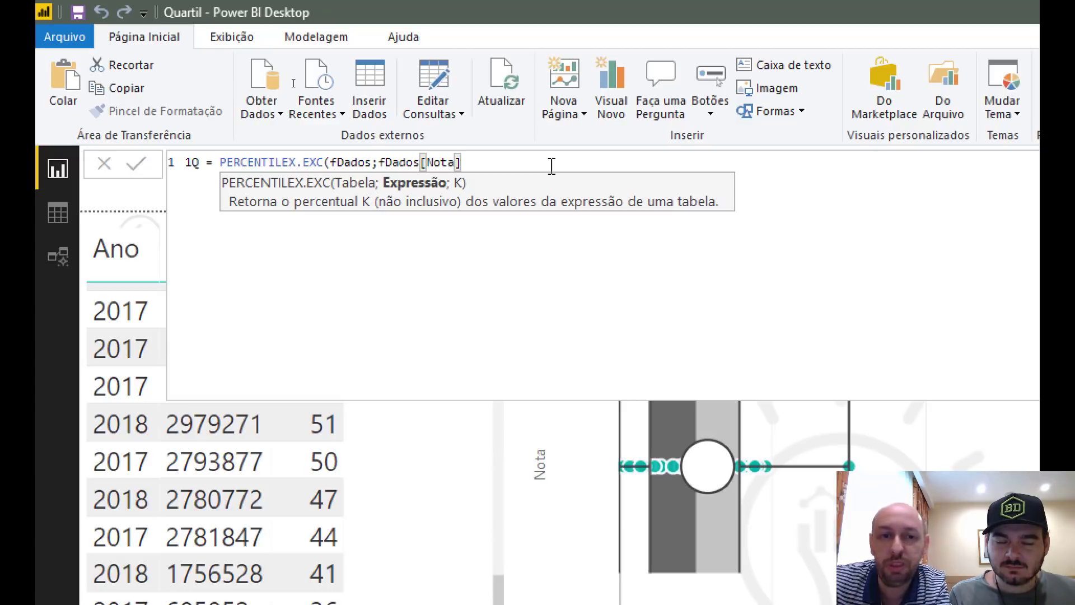
{"action": "type", "text": ";"}
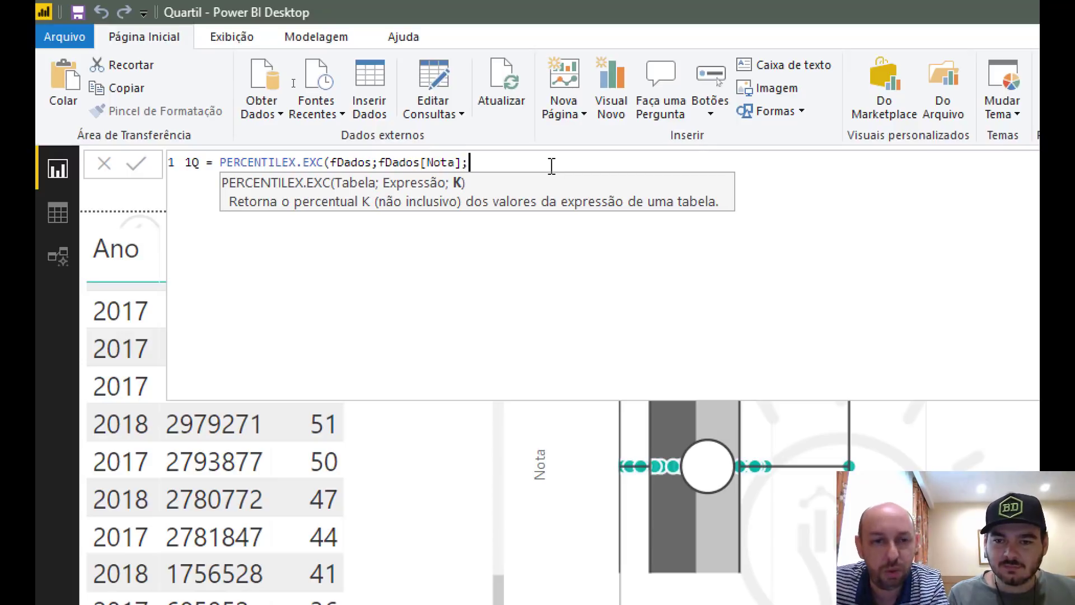
{"action": "type", "text": "0,25"}
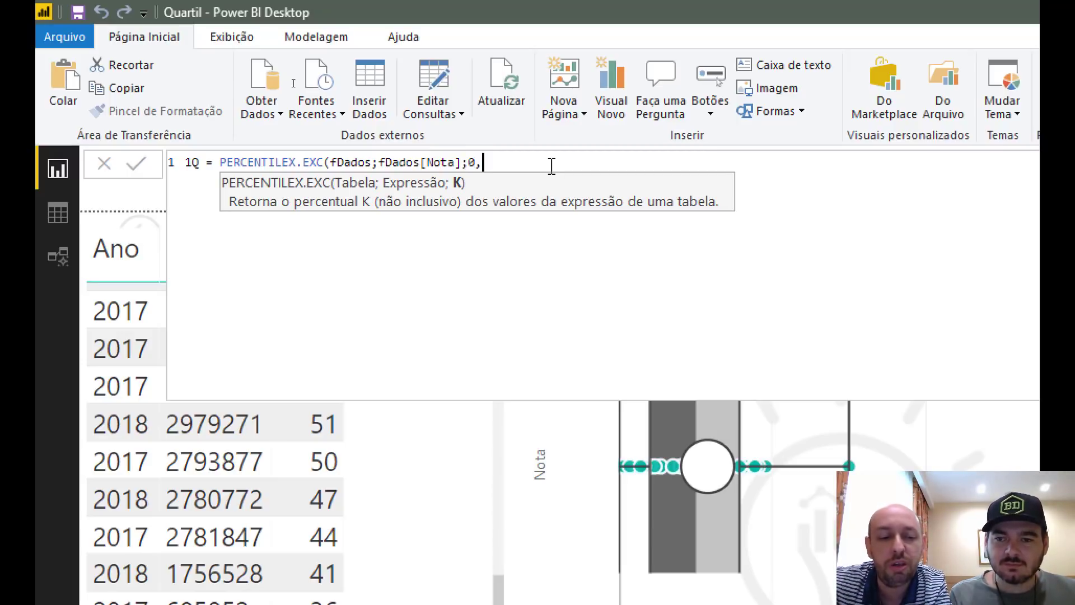
{"action": "type", "text": ")"}
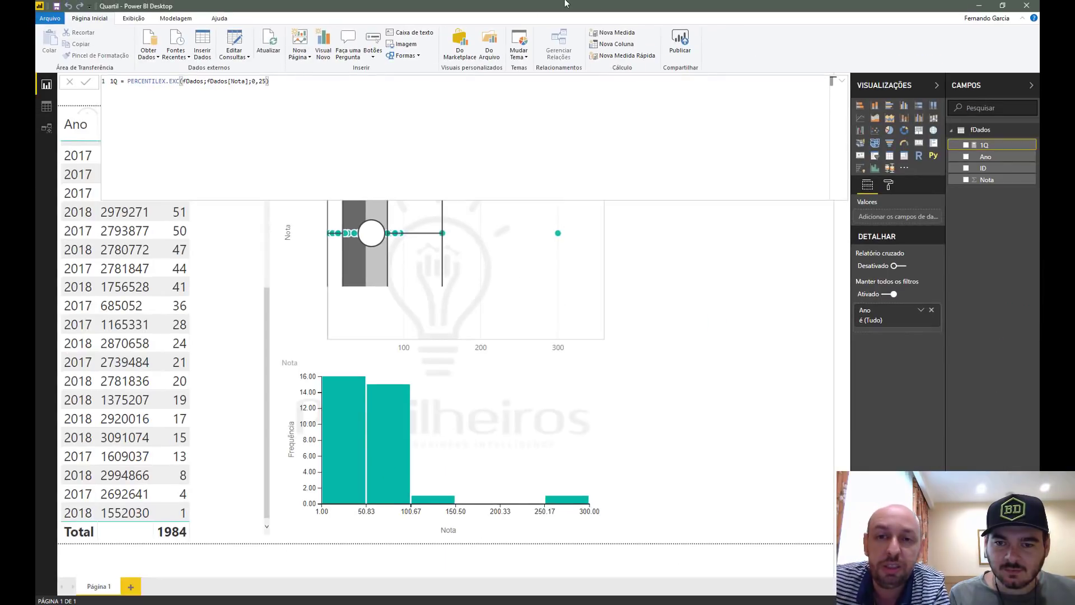
{"action": "left_click", "coordinate": [842, 84]}
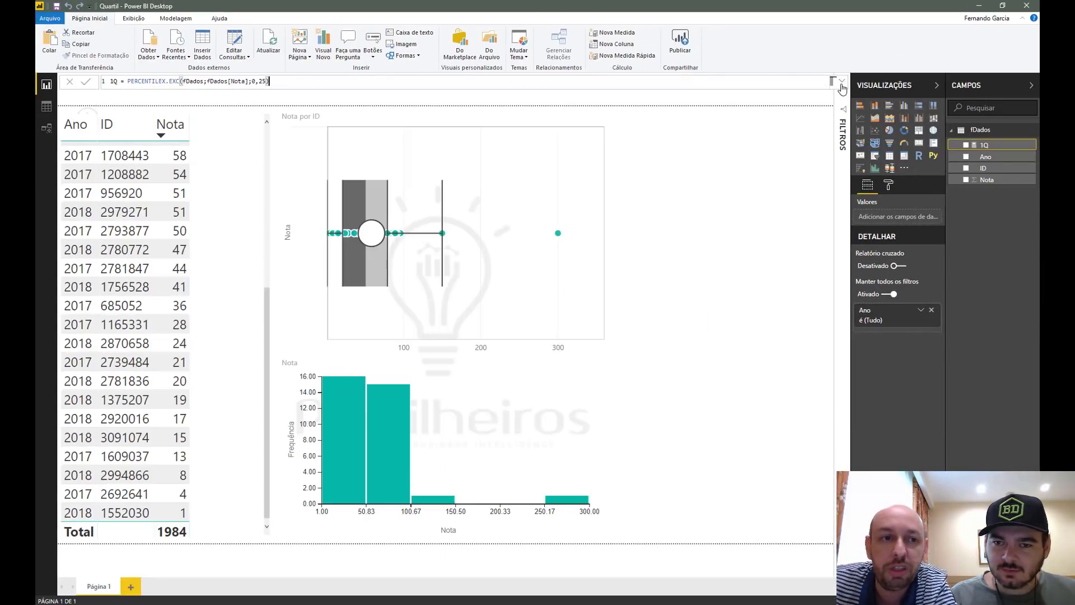
- Add a card showing the 1Q measure in the empty area beside the Box and Whisker chart
{"action": "left_click", "coordinate": [752, 215]}
{"action": "left_click_drag", "start_coordinate": [990, 150], "coordinate": [707, 172]}
{"action": "left_click", "coordinate": [920, 144]}
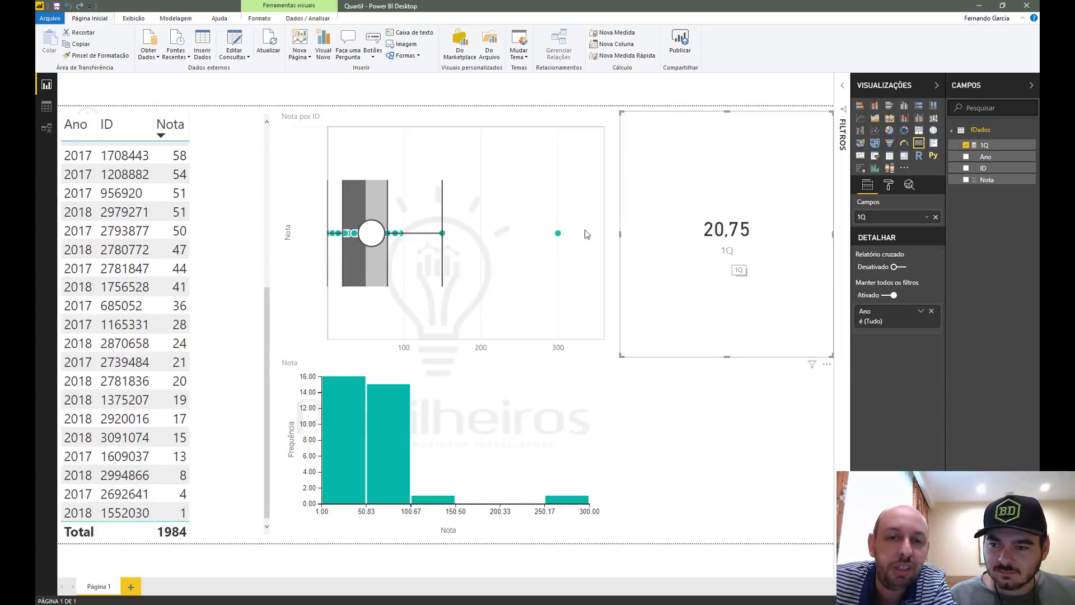
{"action": "mouse_move", "coordinate": [377, 207]}
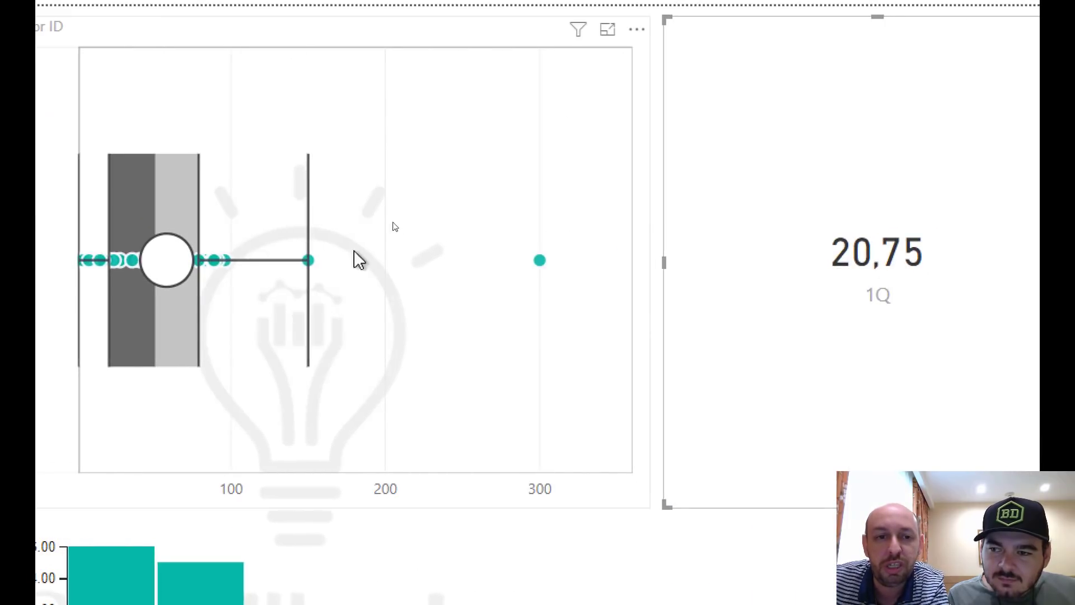
{"action": "mouse_move", "coordinate": [162, 227]}
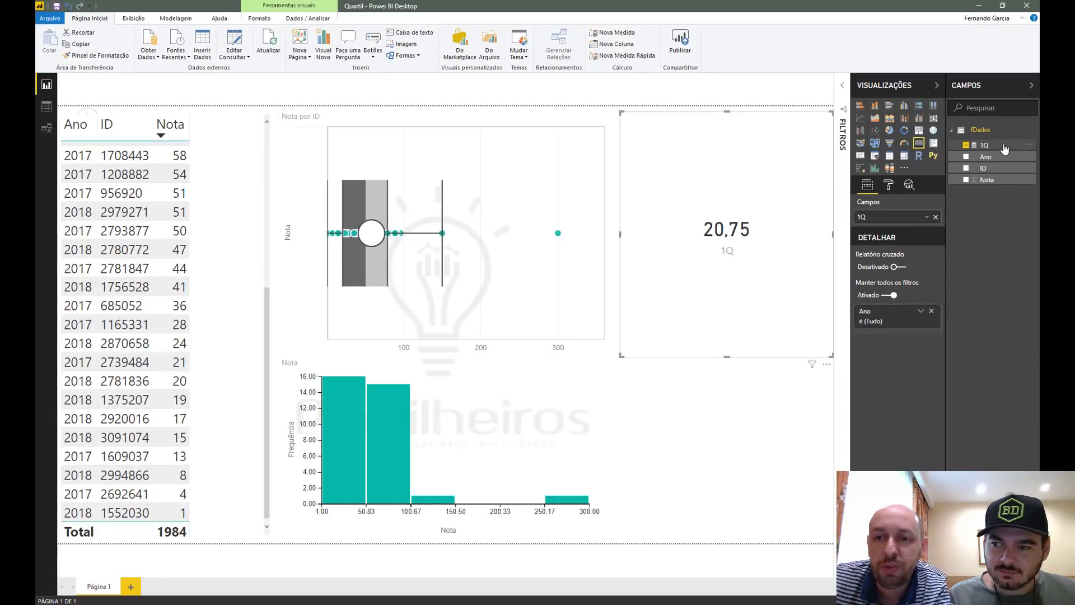
- Copy the whole 1Q formula into a new measure in the fDados table
{"action": "left_click", "coordinate": [999, 146]}
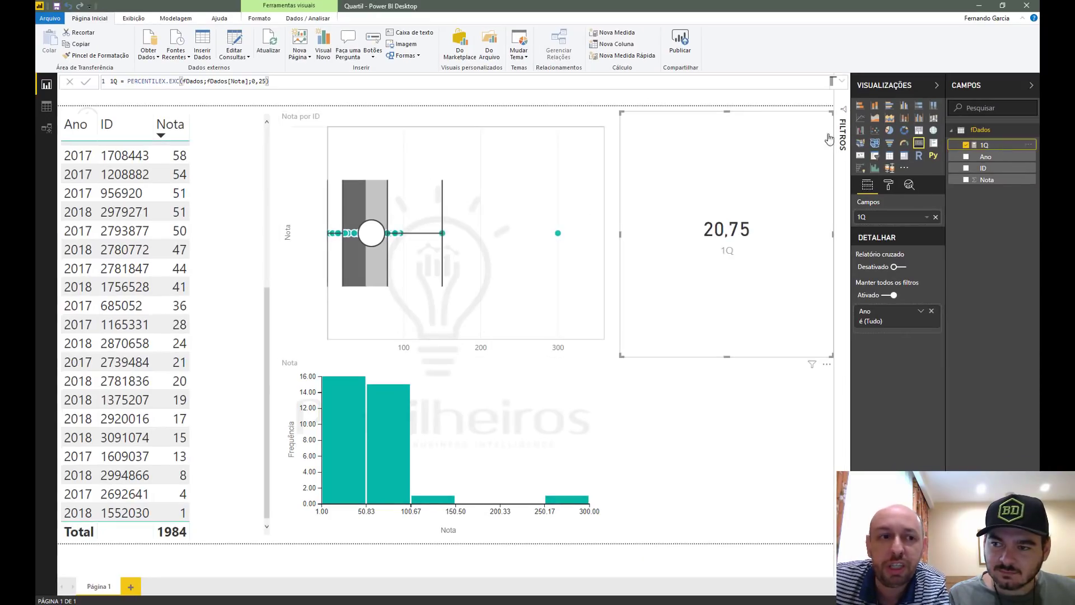
{"action": "left_click_drag", "start_coordinate": [269, 82], "coordinate": [127, 84]}
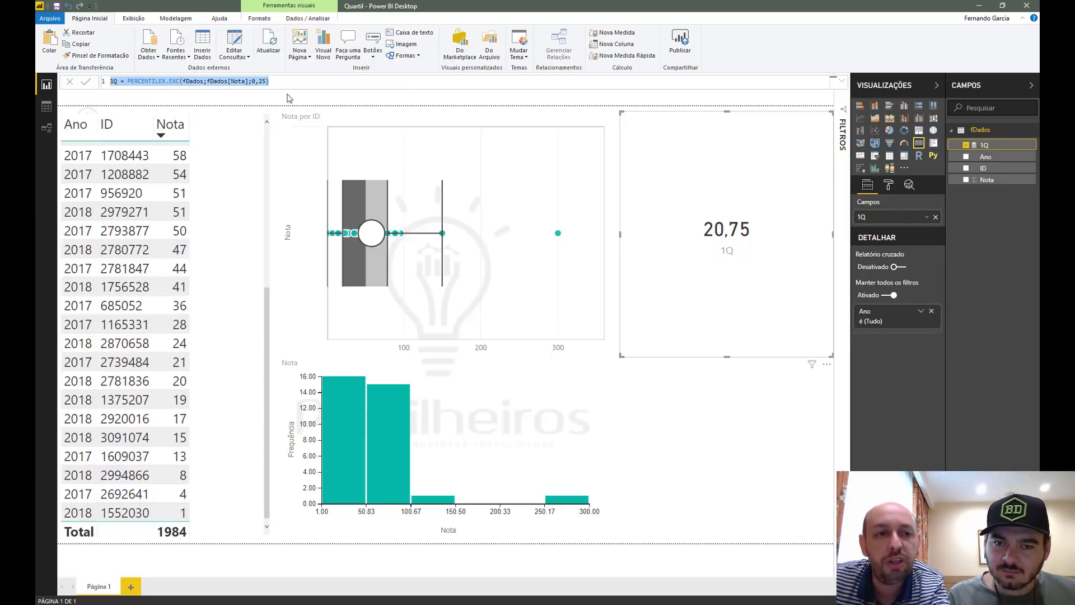
{"action": "right_click", "coordinate": [986, 130]}
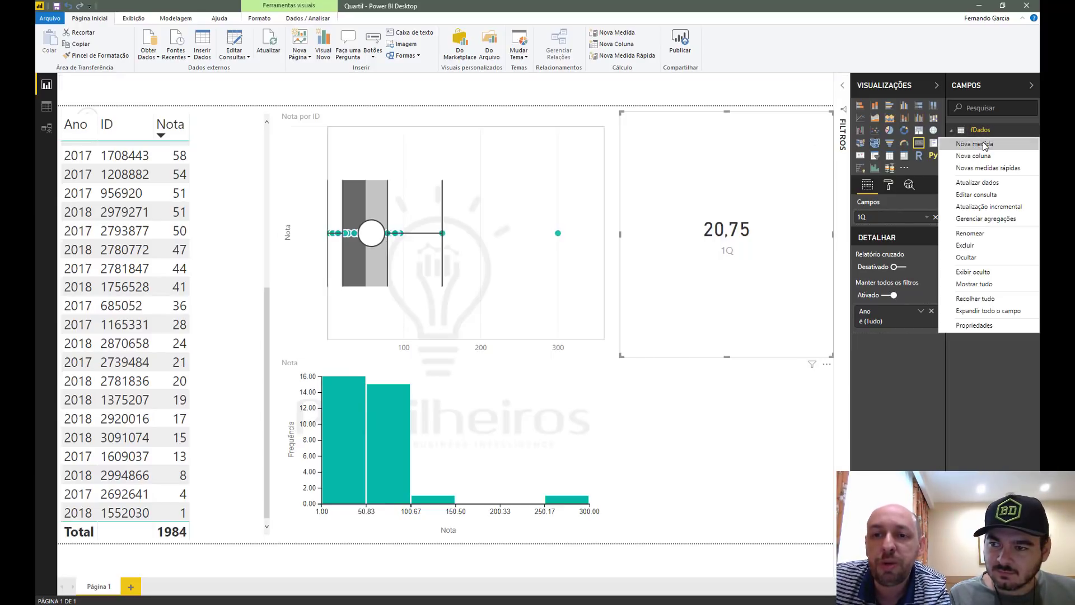
{"action": "left_click", "coordinate": [975, 144]}
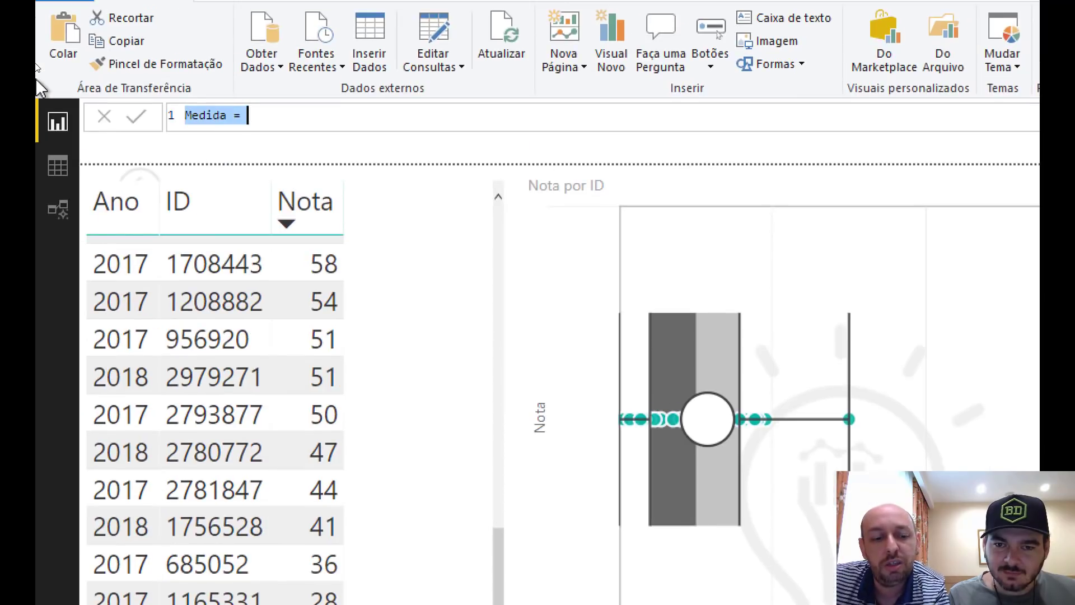
{"action": "type", "text": "IQ = PERCENTILEX.EXC(fDados;fDados[Nota];0,25)"}
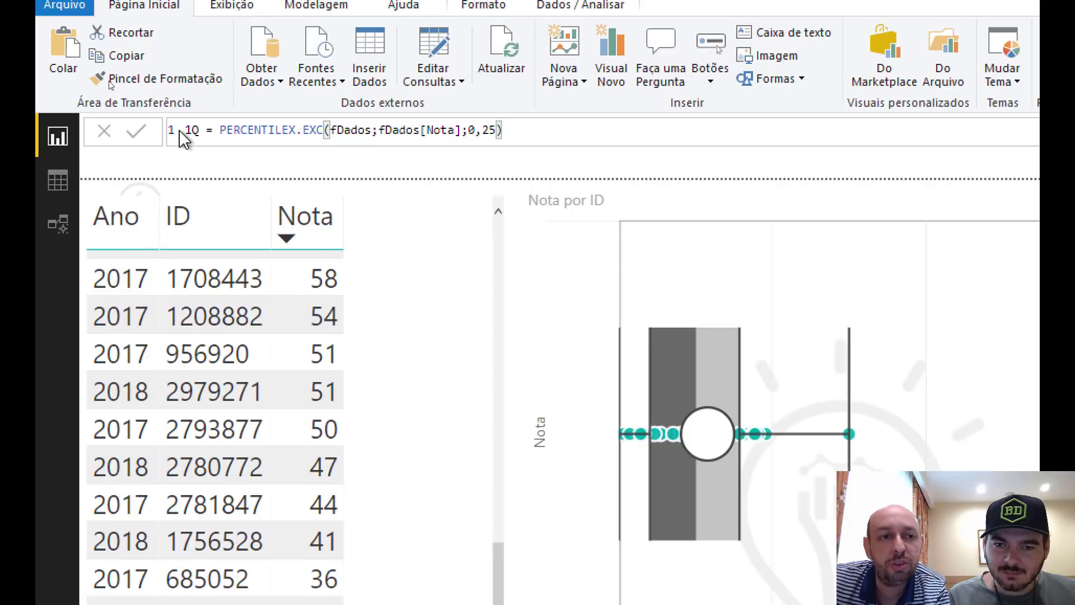
- Rename the copied measure 2Q, set its percentile argument to 0,5 and commit it
{"action": "key", "text": "BackSpace"}
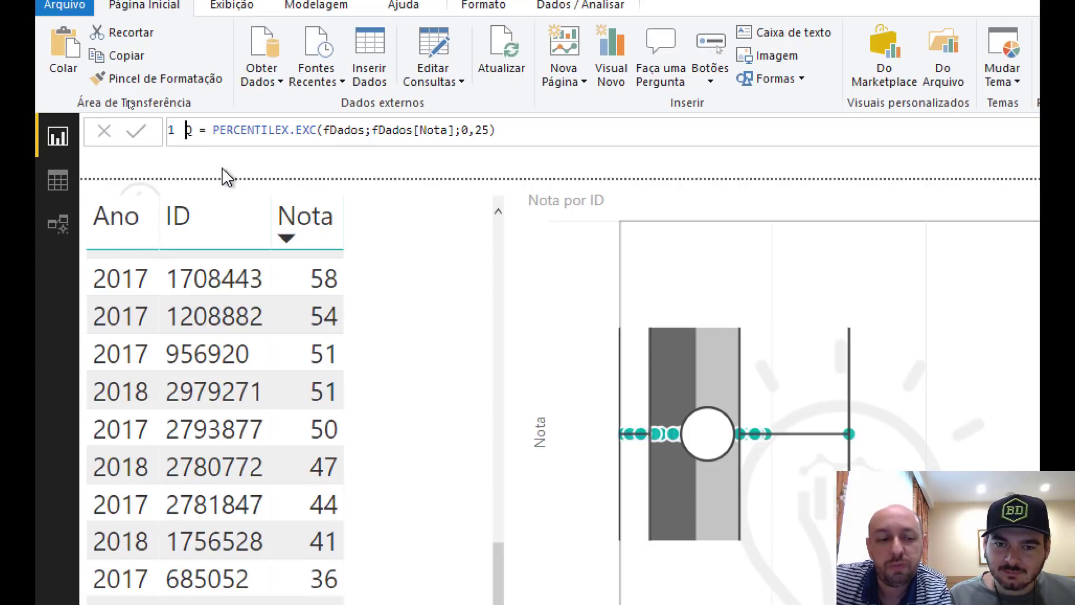
{"action": "type", "text": "2"}
{"action": "key", "text": "Right"}
{"action": "key", "text": "Right"}
{"action": "key", "text": "Right"}
{"action": "key", "text": "Right"}
{"action": "key", "text": "Right"}
{"action": "key", "text": "Right"}
{"action": "key", "text": "Right"}
{"action": "key", "text": "Right"}
{"action": "key", "text": "Right"}
{"action": "key", "text": "Right"}
{"action": "key", "text": "Right"}
{"action": "key", "text": "Right"}
{"action": "key", "text": "Right"}
{"action": "key", "text": "Right"}
{"action": "key", "text": "Right"}
{"action": "key", "text": "Right"}
{"action": "key", "text": "Right"}
{"action": "key", "text": "Right"}
{"action": "key", "text": "Right"}
{"action": "key", "text": "Right"}
{"action": "key", "text": "Right"}
{"action": "key", "text": "Right"}
{"action": "key", "text": "Right"}
{"action": "key", "text": "Right"}
{"action": "key", "text": "Right"}
{"action": "key", "text": "Right"}
{"action": "key", "text": "Right"}
{"action": "key", "text": "Right"}
{"action": "key", "text": "Right"}
{"action": "key", "text": "Right"}
{"action": "key", "text": "Right"}
{"action": "key", "text": "Right"}
{"action": "key", "text": "Right"}
{"action": "key", "text": "Right"}
{"action": "key", "text": "Right"}
{"action": "key", "text": "Right"}
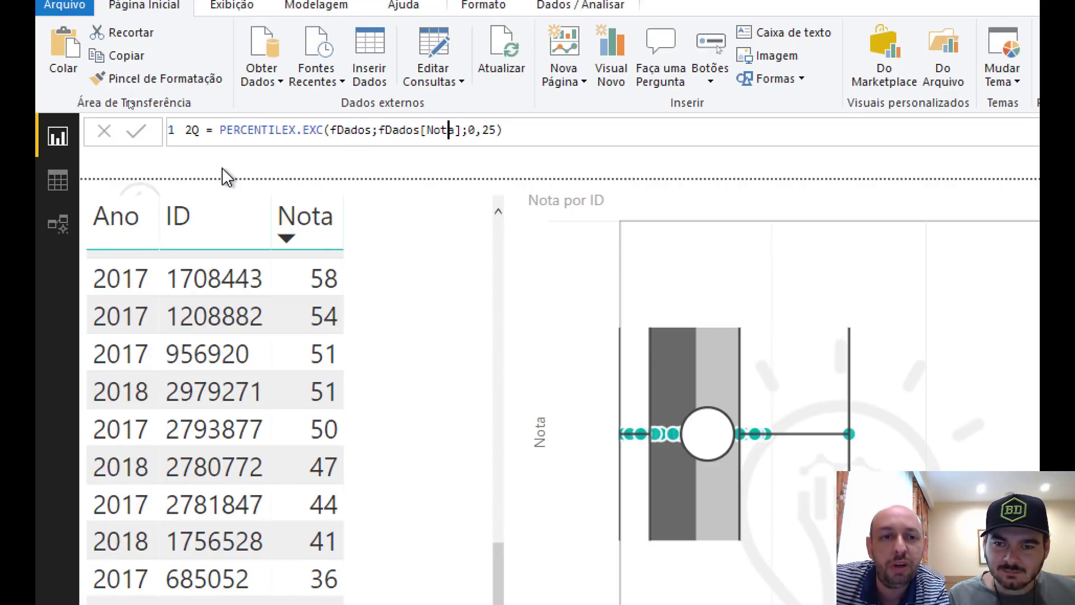
{"action": "key", "text": "Right"}
{"action": "key", "text": "Right"}
{"action": "key", "text": "Right"}
{"action": "key", "text": "Right"}
{"action": "key", "text": "Right"}
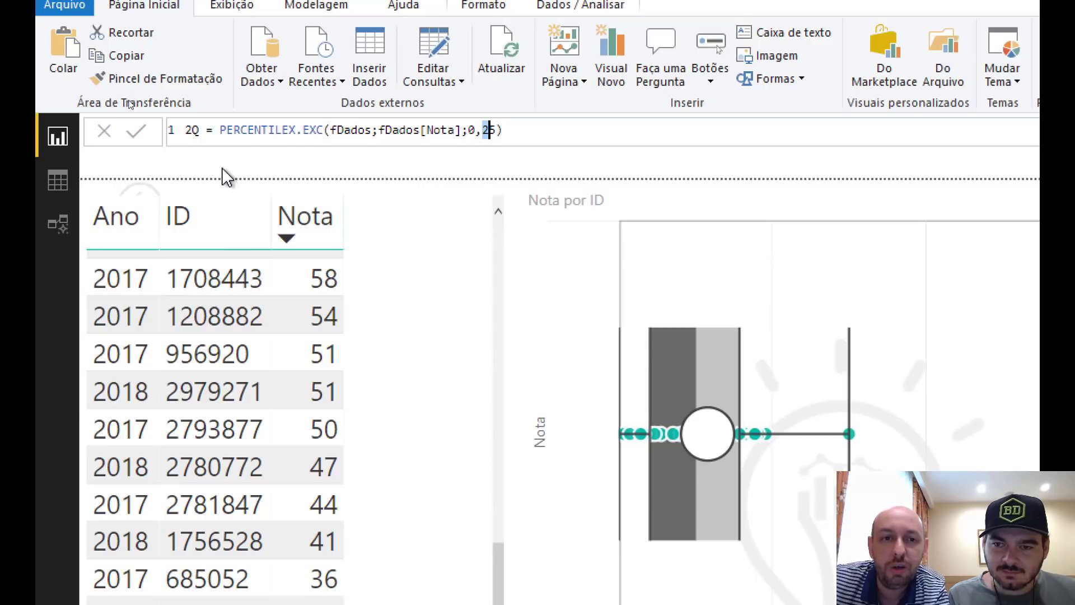
{"action": "key", "text": "shift+Right"}
{"action": "key", "text": "shift+Right"}
{"action": "type", "text": "5"}
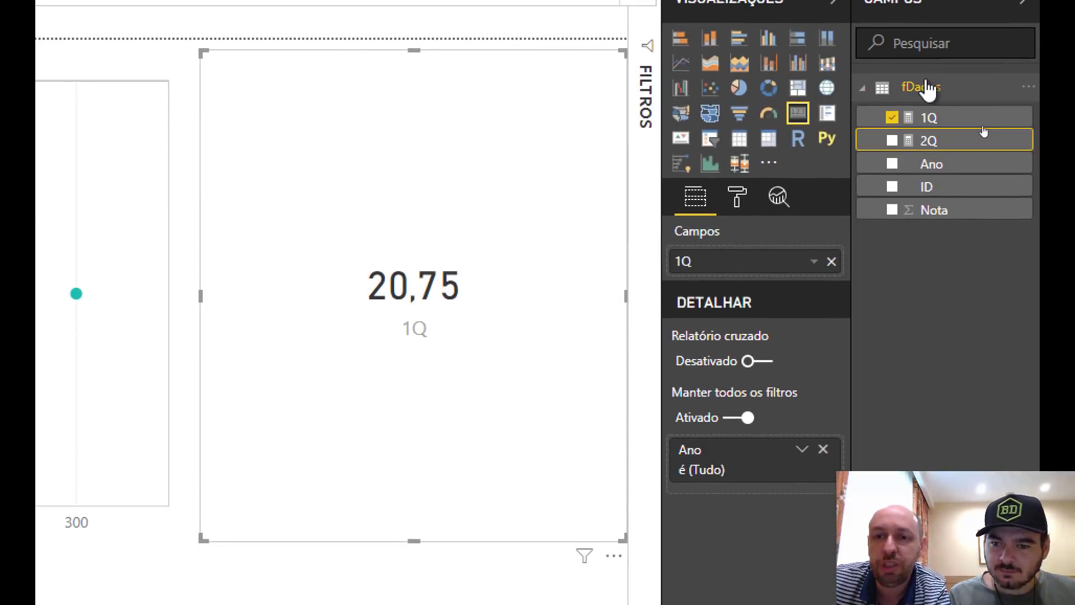
- Create another measure in the fDados table and fill it with the copied 1Q formula
{"action": "right_click", "coordinate": [922, 130]}
{"action": "left_click", "coordinate": [921, 114]}
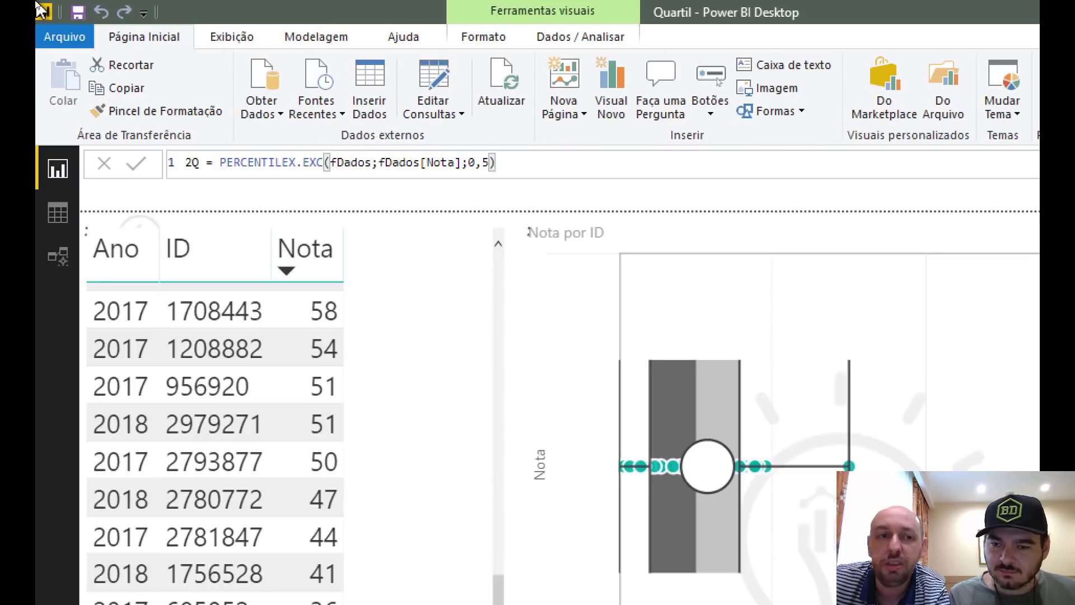
{"action": "type", "text": "1Q = PERCENTILEX.EXC(fDados;fDados[Nota];0,25)"}
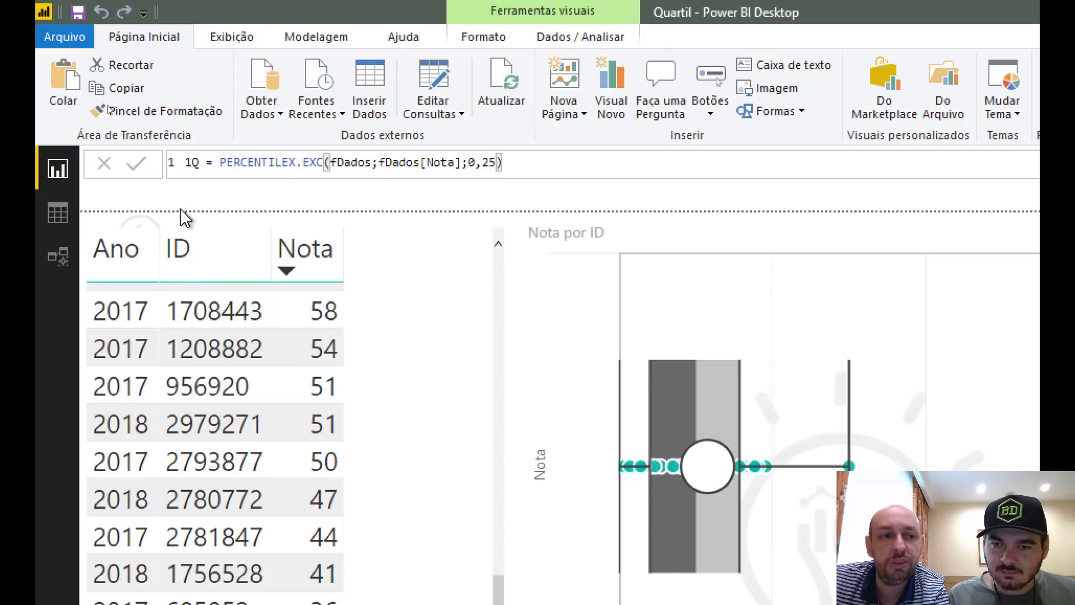
- Rename the newly pasted measure 3Q, set its percentile argument to 0,75 and commit it
{"action": "double_click", "coordinate": [193, 162]}
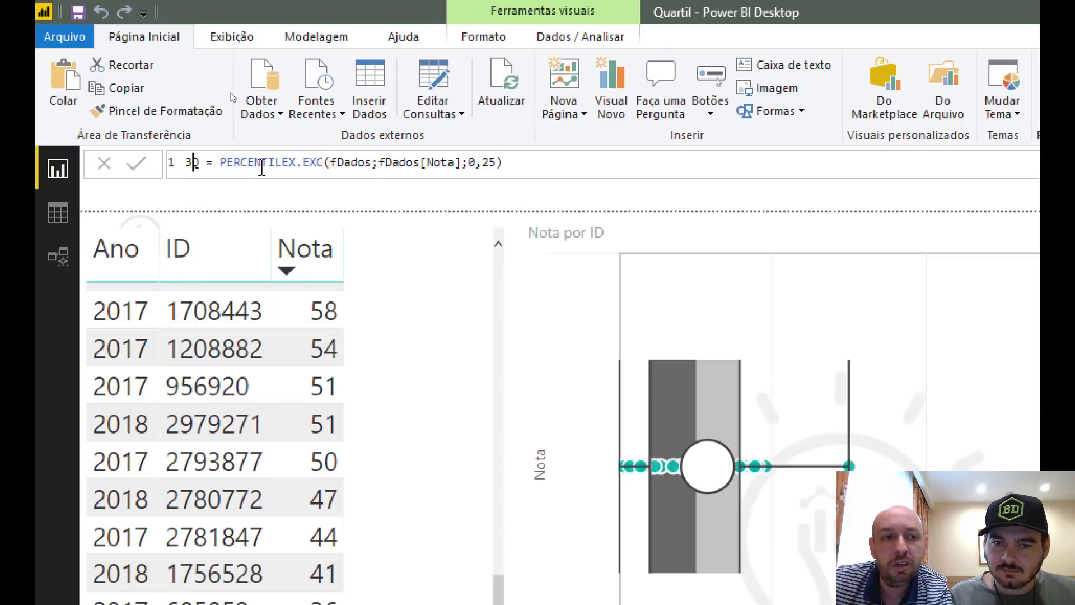
{"action": "type", "text": "3Q"}
{"action": "key", "text": "BackSpace"}
{"action": "key", "text": "BackSpace"}
{"action": "key", "text": "BackSpace"}
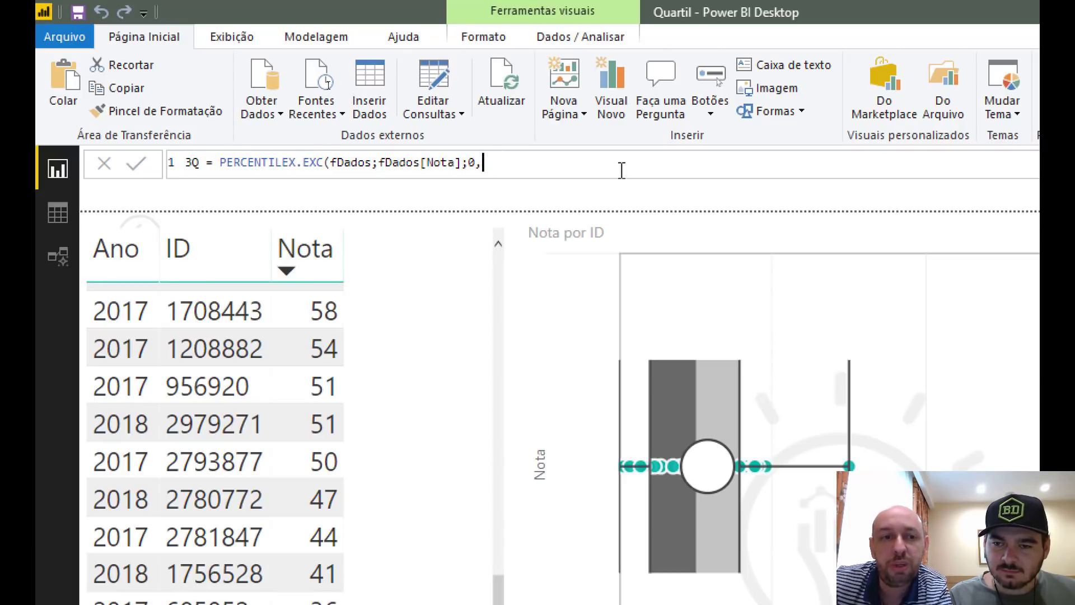
{"action": "type", "text": "75)"}
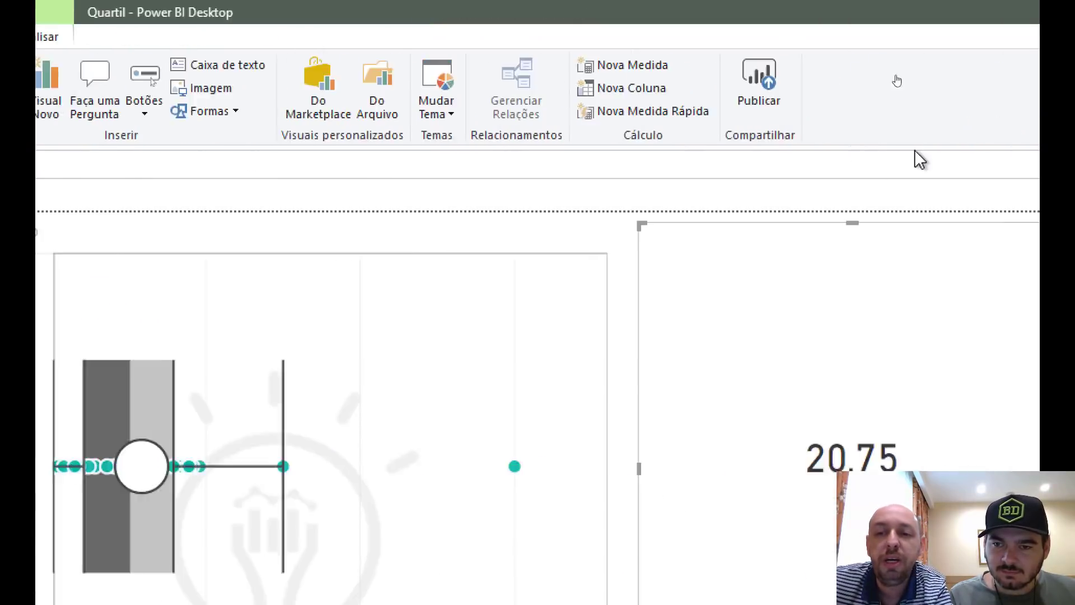
- Create a new measure in the fDados table and name it Q3 - Q2
{"action": "right_click", "coordinate": [936, 261]}
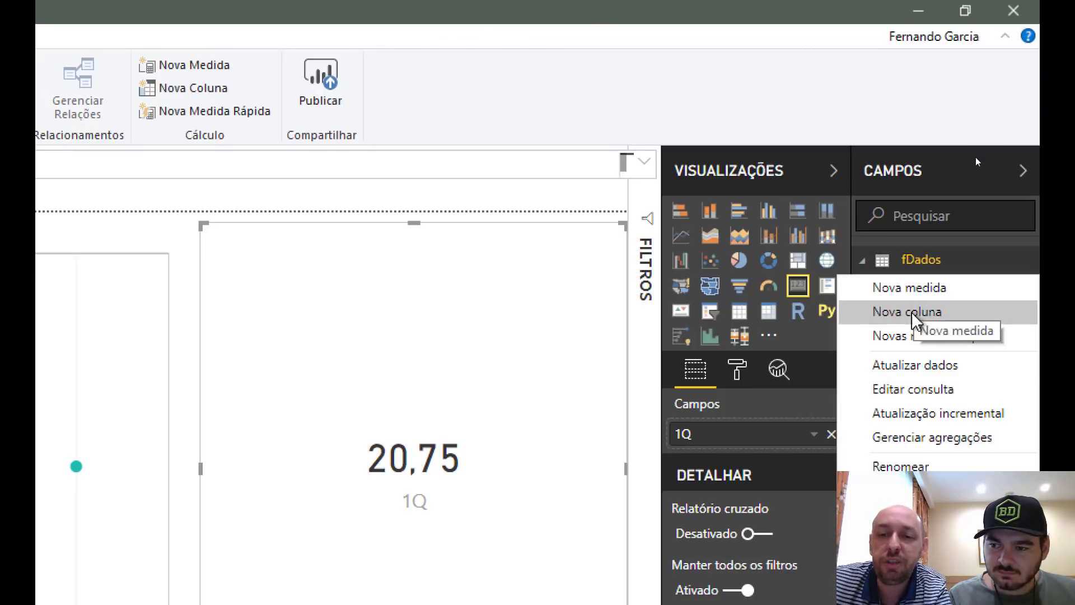
{"action": "left_click", "coordinate": [487, 275]}
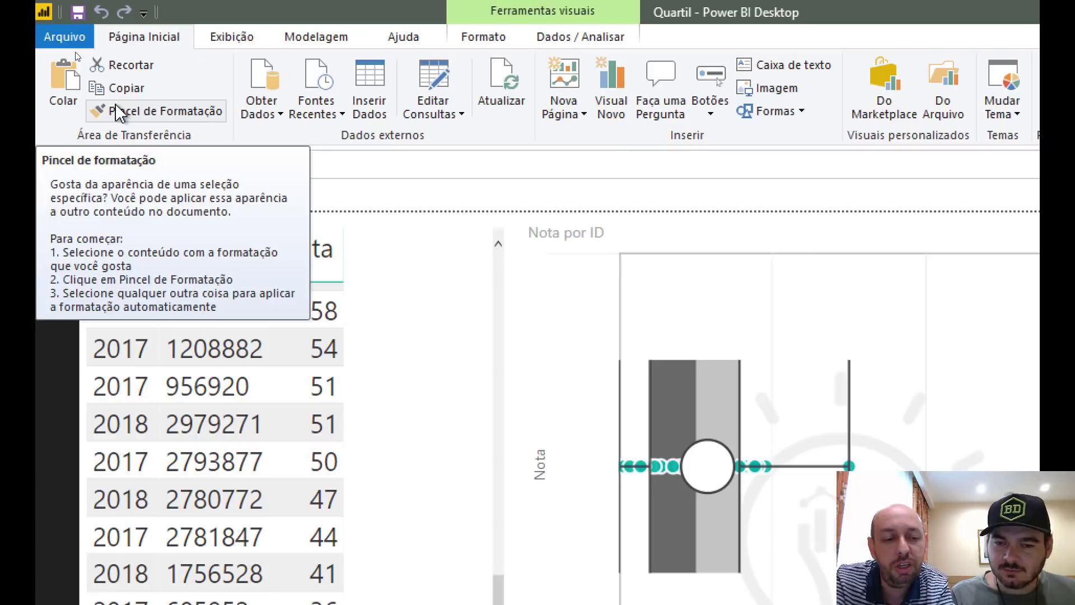
{"action": "type", "text": "Q3"}
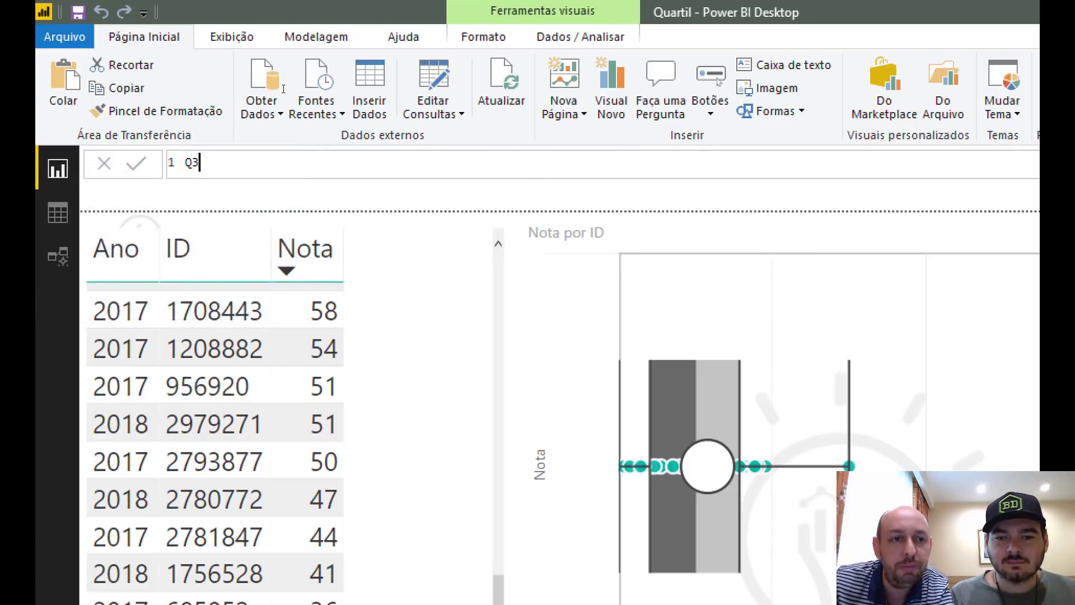
{"action": "type", "text": " - "}
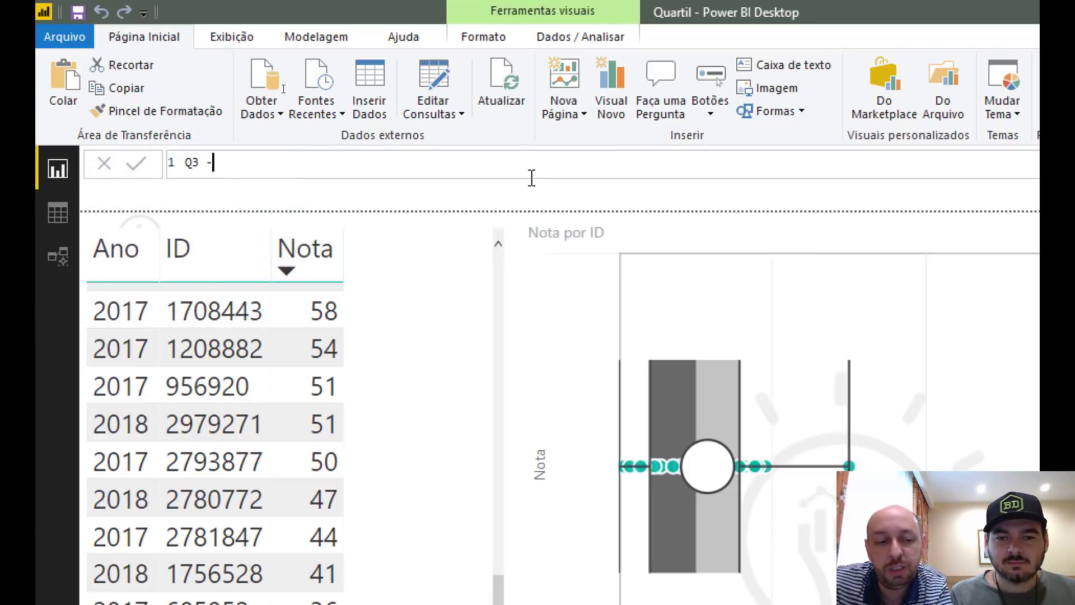
{"action": "type", "text": "Q2 = "}
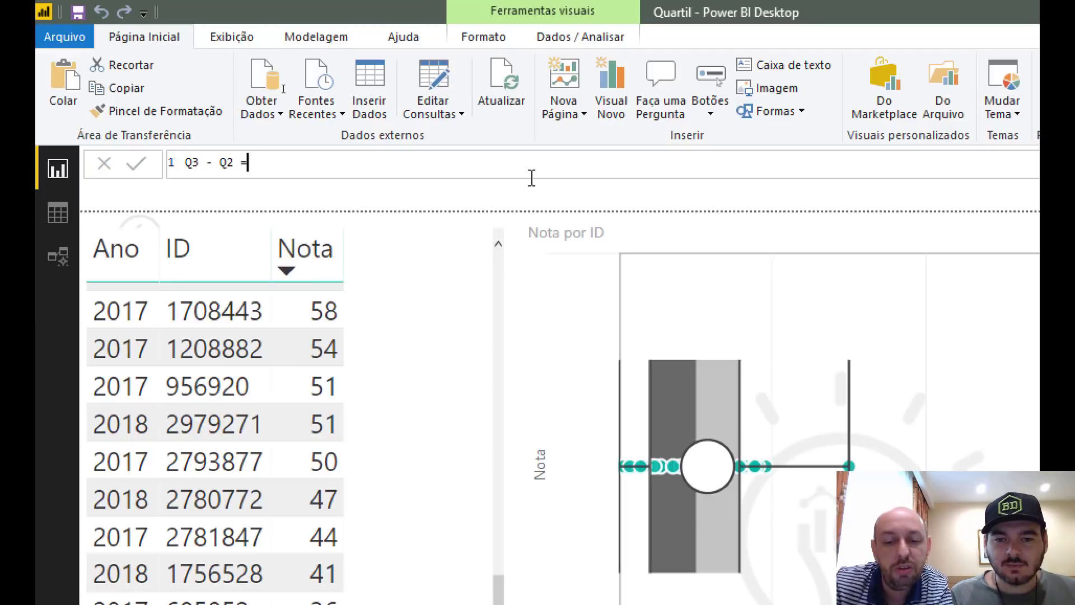
- Define the Q3 - Q2 measure as [3Q]-[2Q] and commit it
{"action": "type", "text": "["}
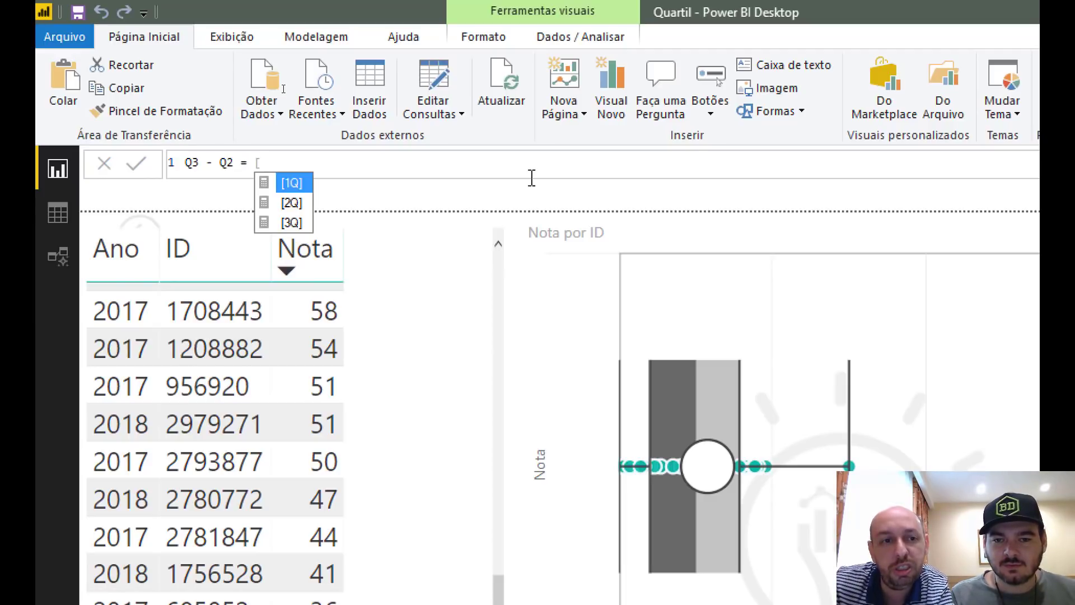
{"action": "key", "text": "Down"}
{"action": "key", "text": "Down"}
{"action": "key", "text": "Tab"}
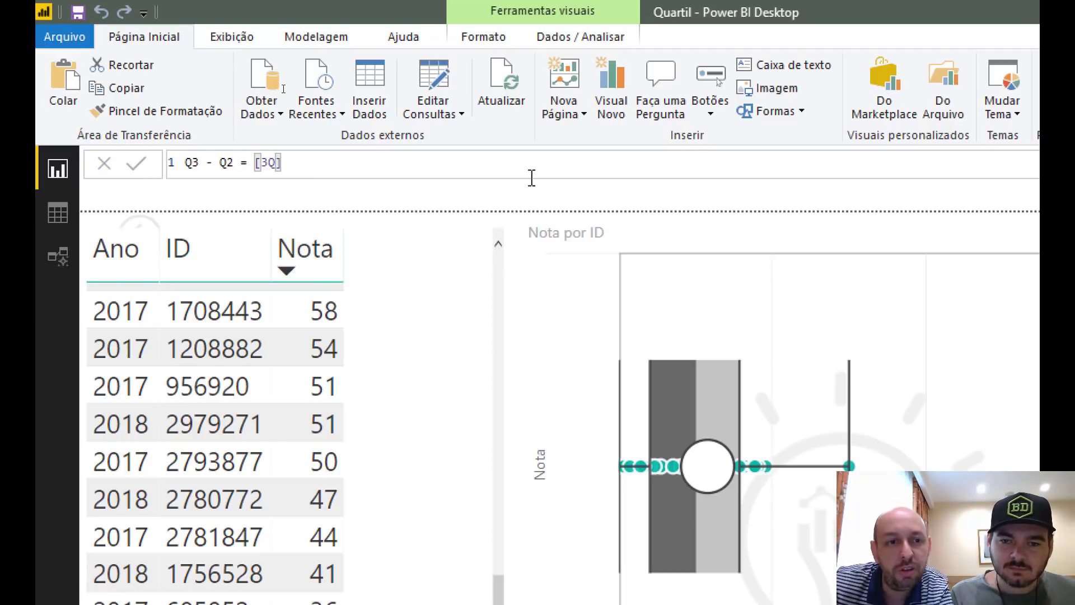
{"action": "type", "text": "-["}
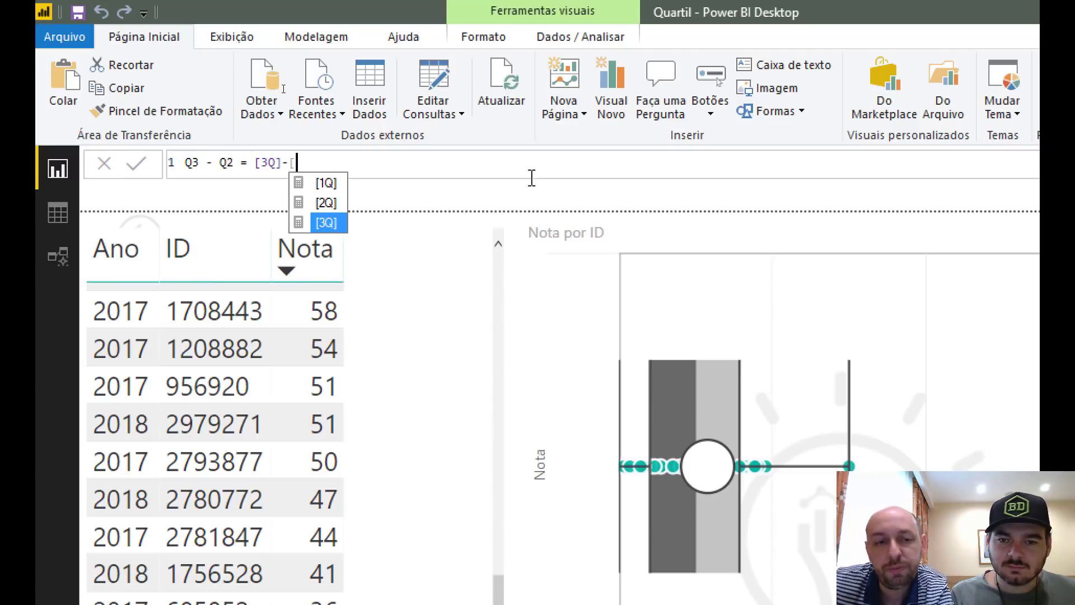
{"action": "key", "text": "Up"}
{"action": "key", "text": "Tab"}
{"action": "key", "text": "Return"}
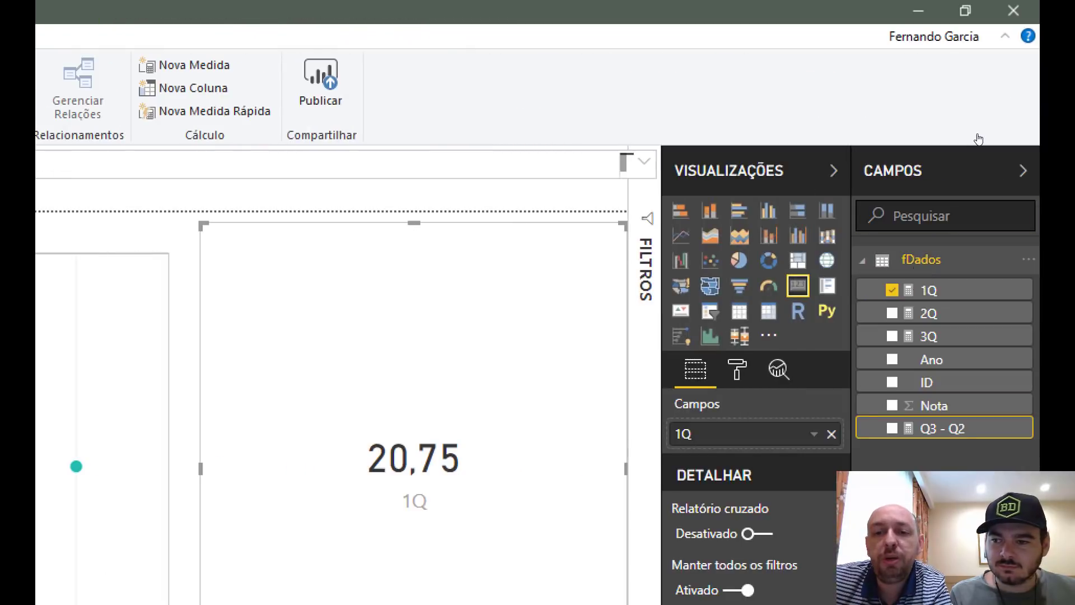
- Create another measure in the fDados table and name it Q2 - Q1
{"action": "right_click", "coordinate": [911, 270]}
{"action": "left_click", "coordinate": [912, 296]}
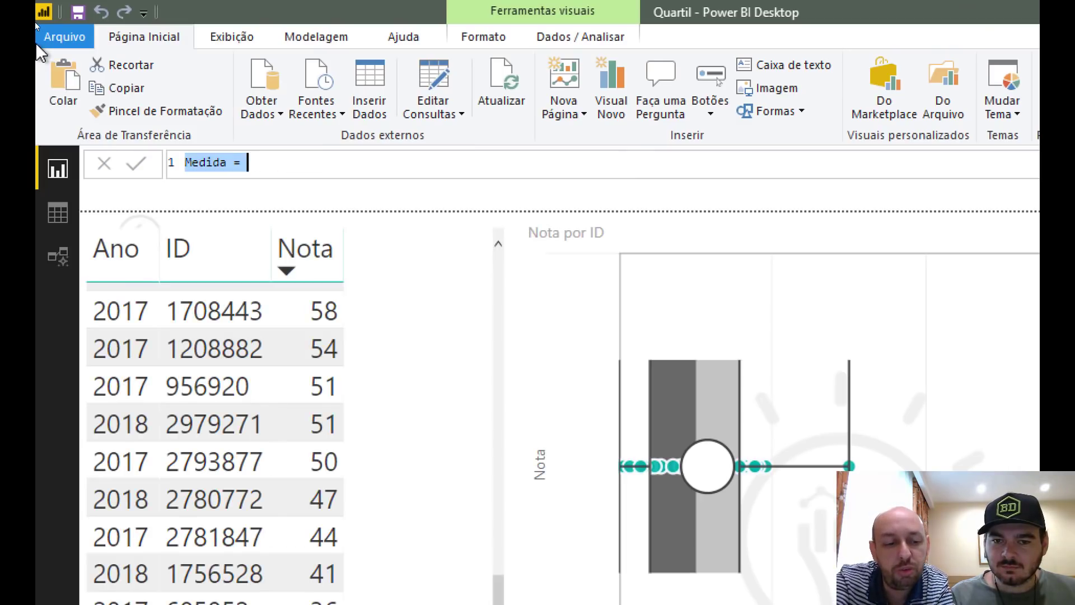
{"action": "type", "text": "Q2 - "}
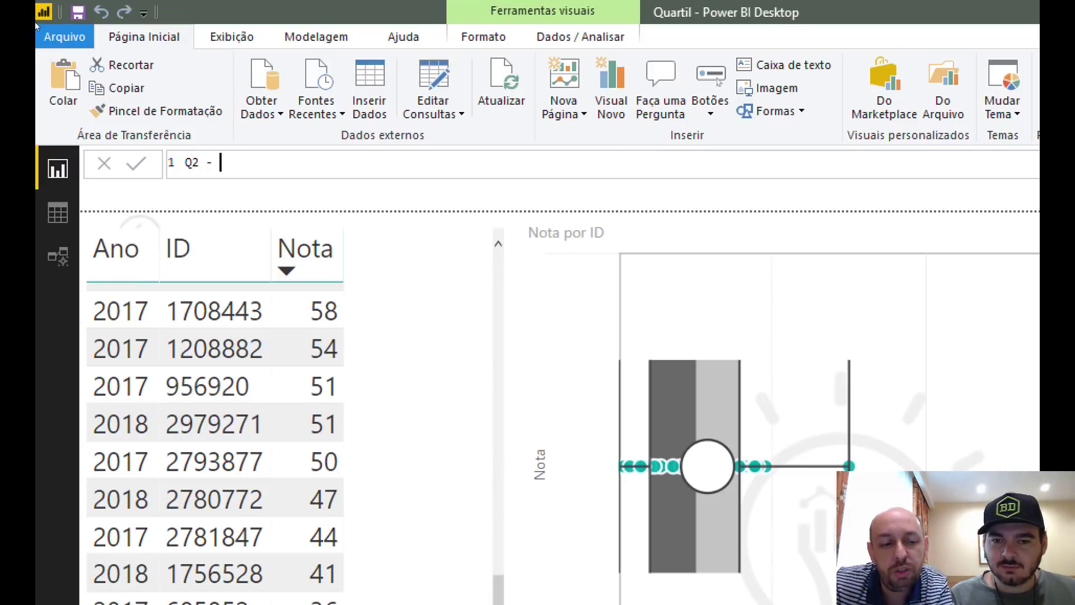
{"action": "type", "text": "Q1 = "}
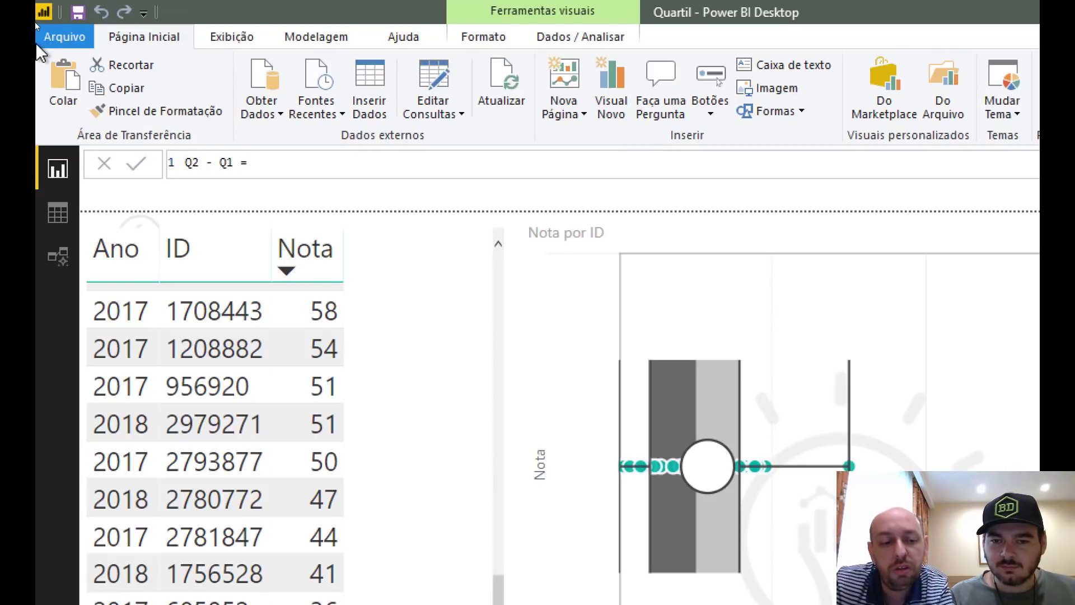
- Define the Q2 - Q1 measure as [2Q]-[1Q] and commit it
{"action": "type", "text": "["}
{"action": "type", "text": "2"}
{"action": "key", "text": "Tab"}
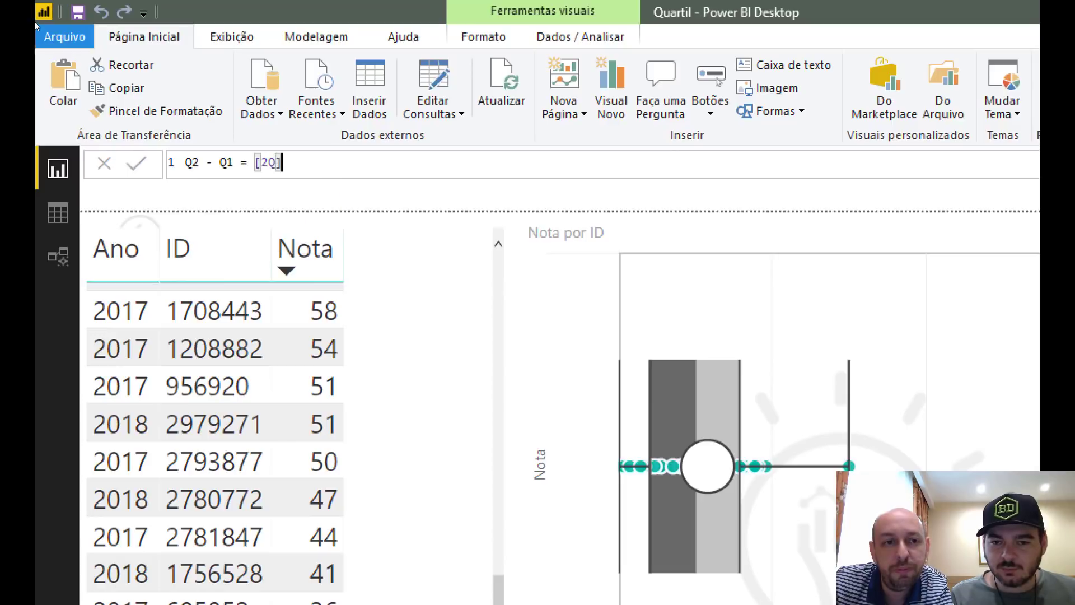
{"action": "type", "text": "-"}
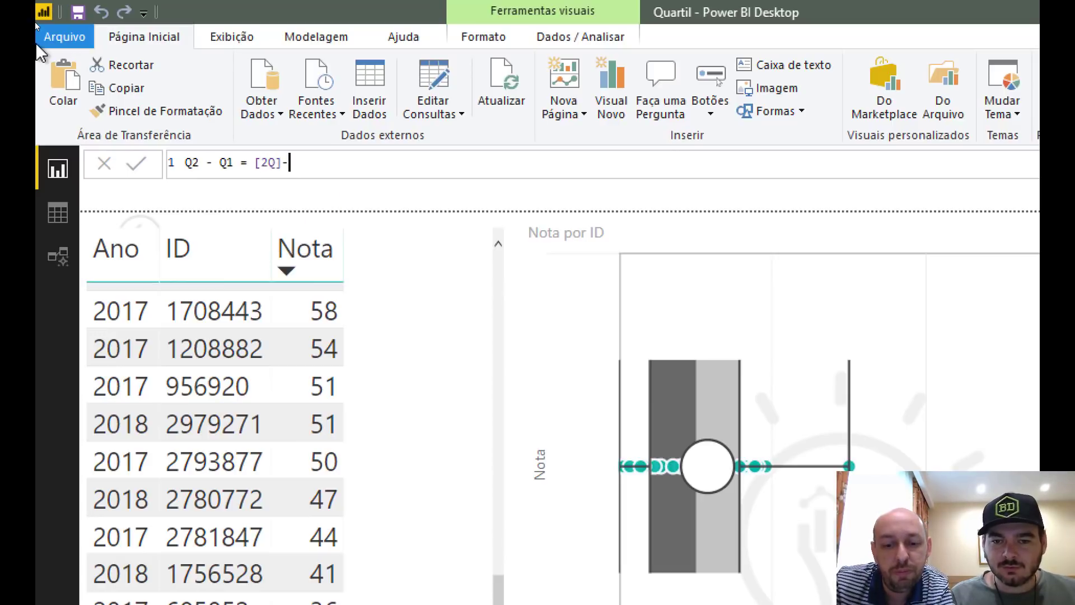
{"action": "type", "text": "["}
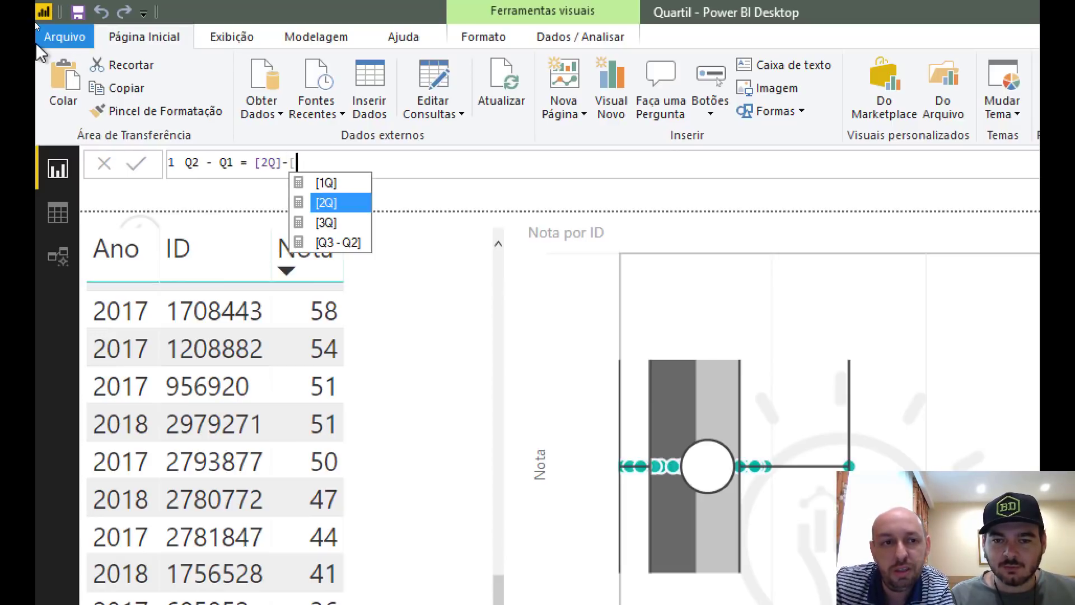
{"action": "key", "text": "Down"}
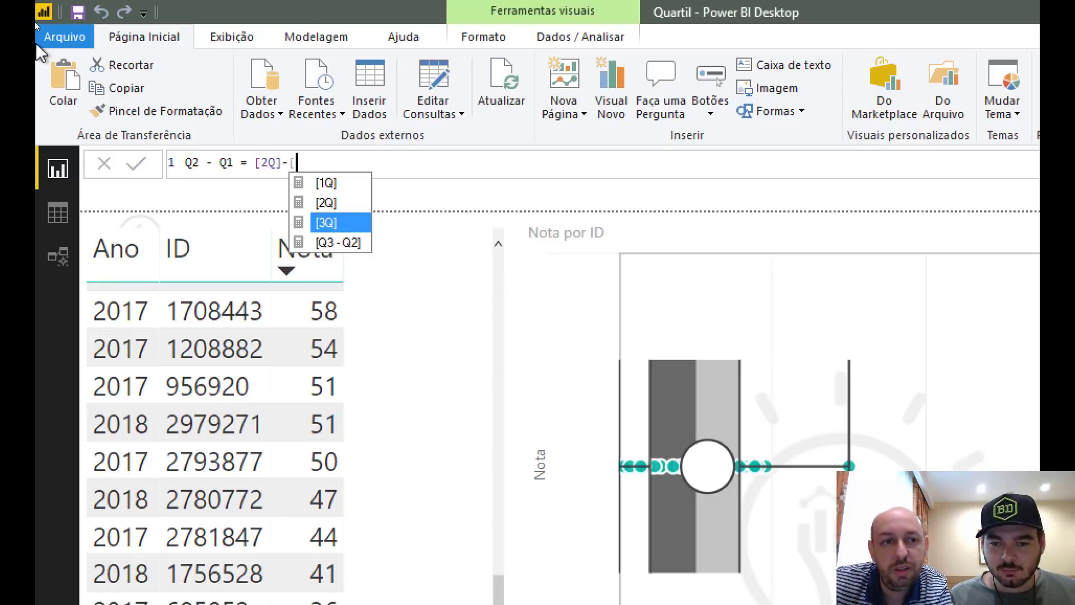
{"action": "key", "text": "Up"}
{"action": "key", "text": "Up"}
{"action": "key", "text": "Tab"}
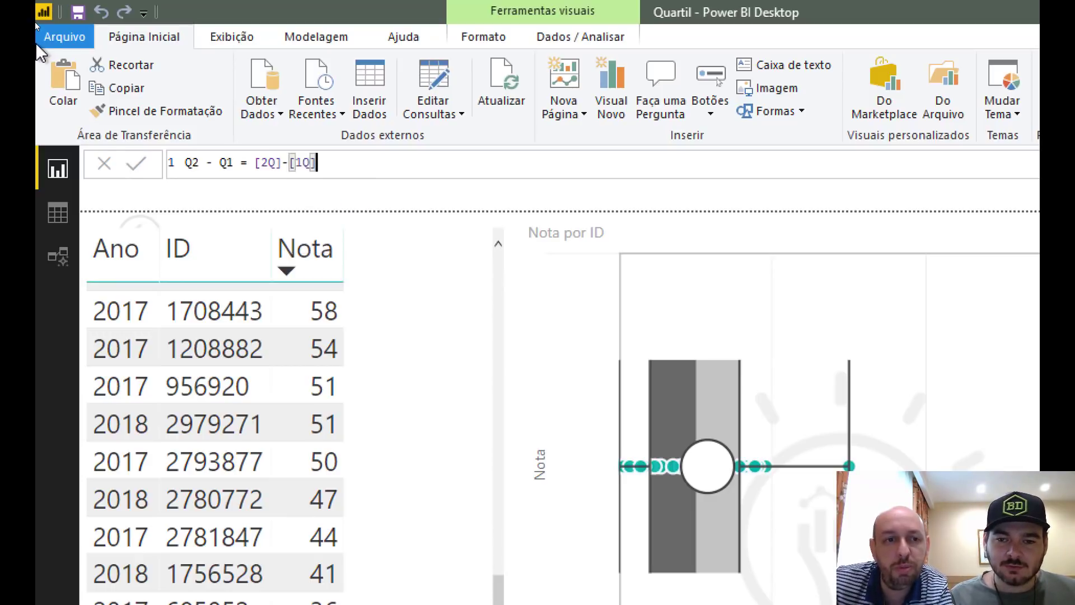
{"action": "key", "text": "Return"}
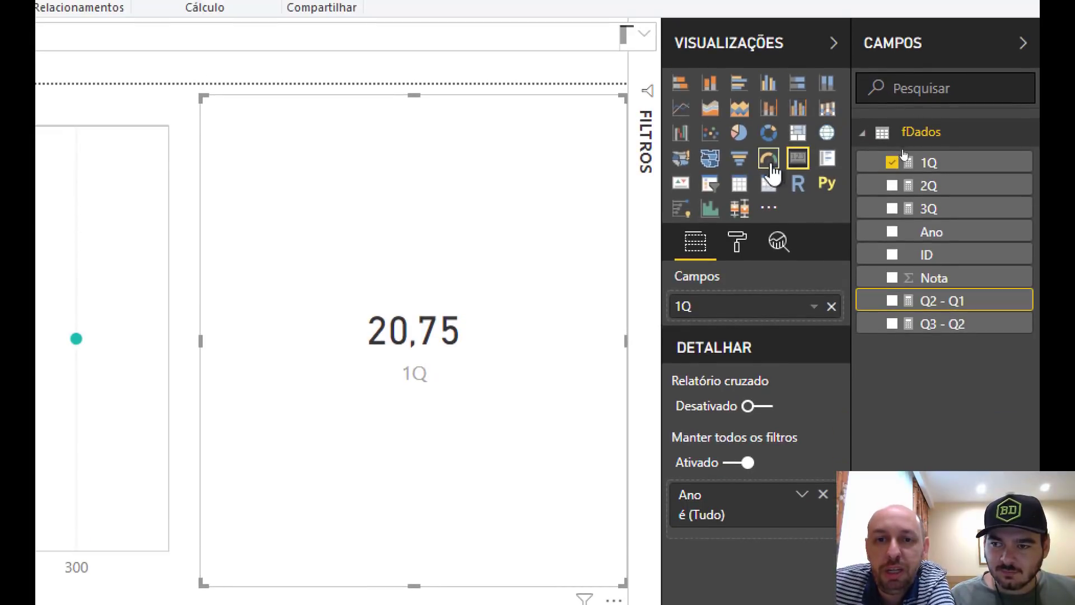
- Convert the 1Q card into a table and add the measures 2Q, 3Q, Q2 - Q1 and Q3 - Q2 to it
{"action": "left_click", "coordinate": [739, 183]}
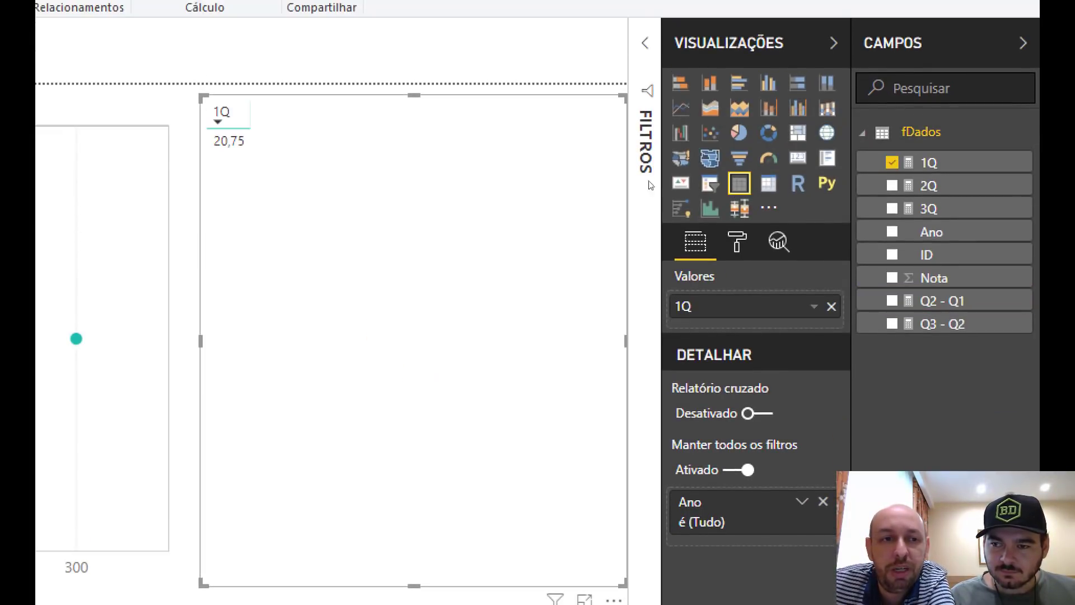
{"action": "left_click_drag", "start_coordinate": [969, 189], "coordinate": [535, 208]}
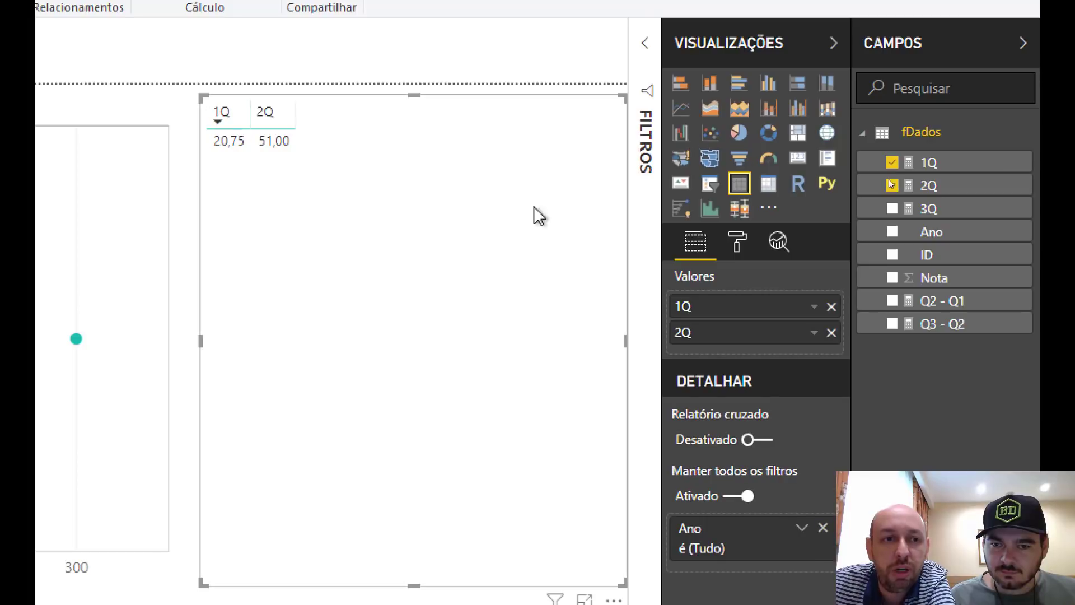
{"action": "left_click_drag", "start_coordinate": [934, 212], "coordinate": [470, 173]}
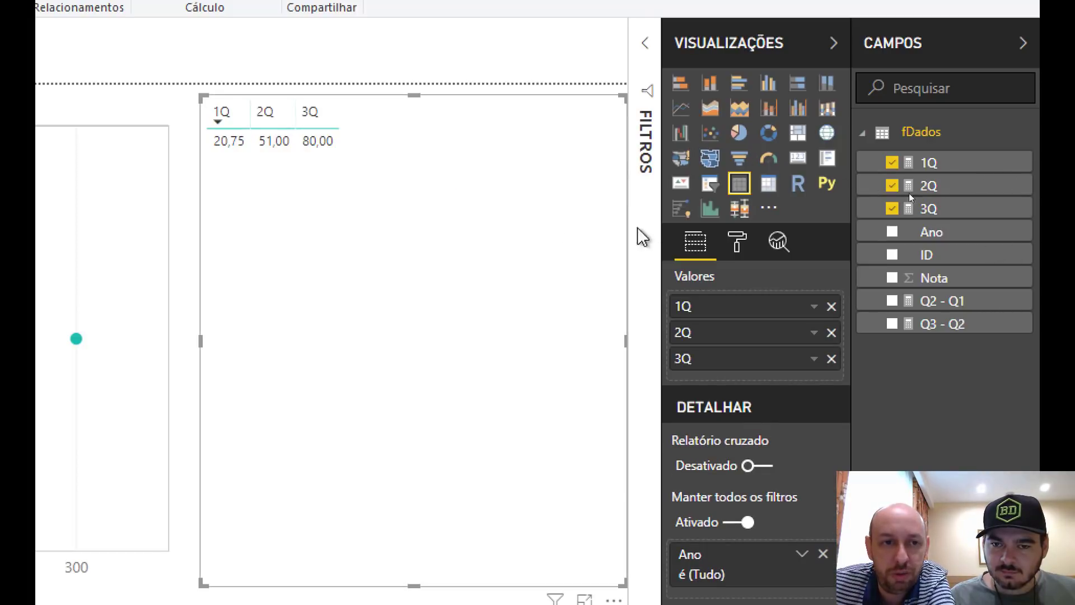
{"action": "left_click_drag", "start_coordinate": [943, 305], "coordinate": [499, 168]}
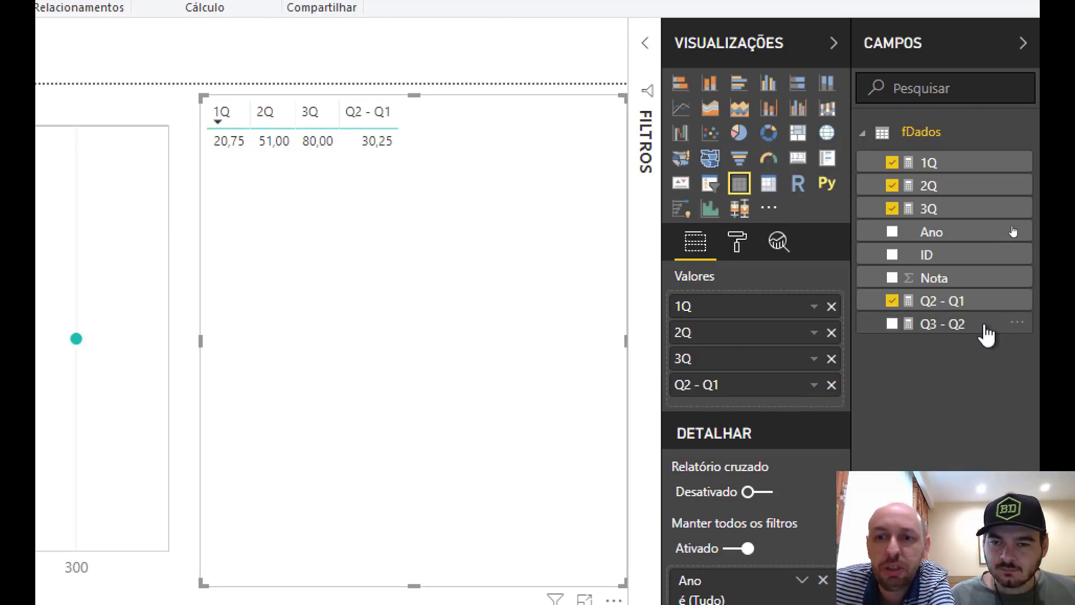
{"action": "left_click_drag", "start_coordinate": [987, 335], "coordinate": [499, 126]}
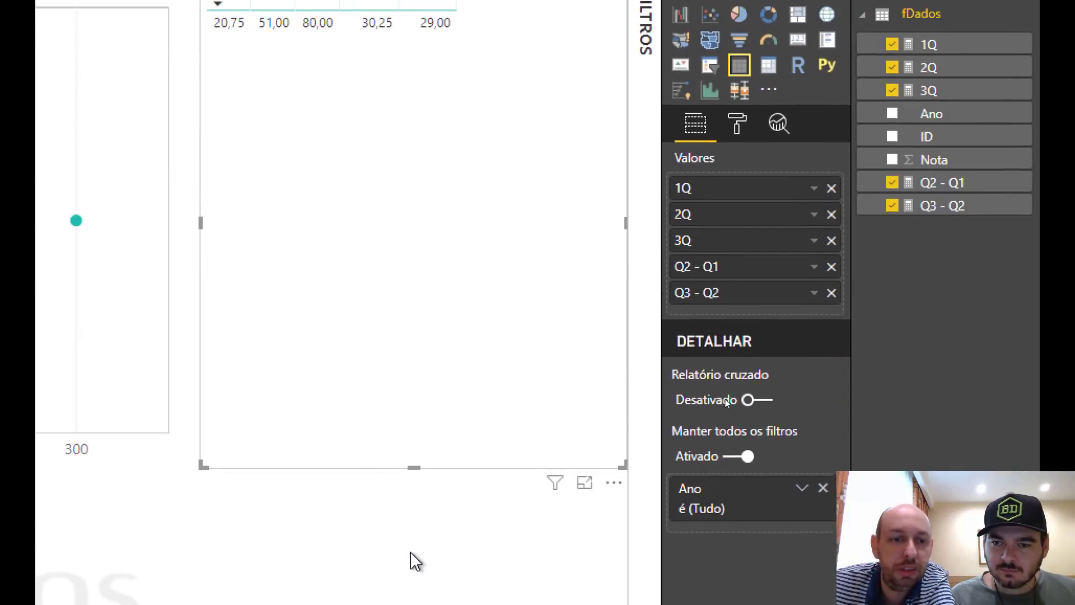
- Reduce the heights of the quartile table and the histogram, and place the table between the Box and Whisker chart and the histogram
{"action": "left_click_drag", "start_coordinate": [409, 463], "coordinate": [436, 30]}
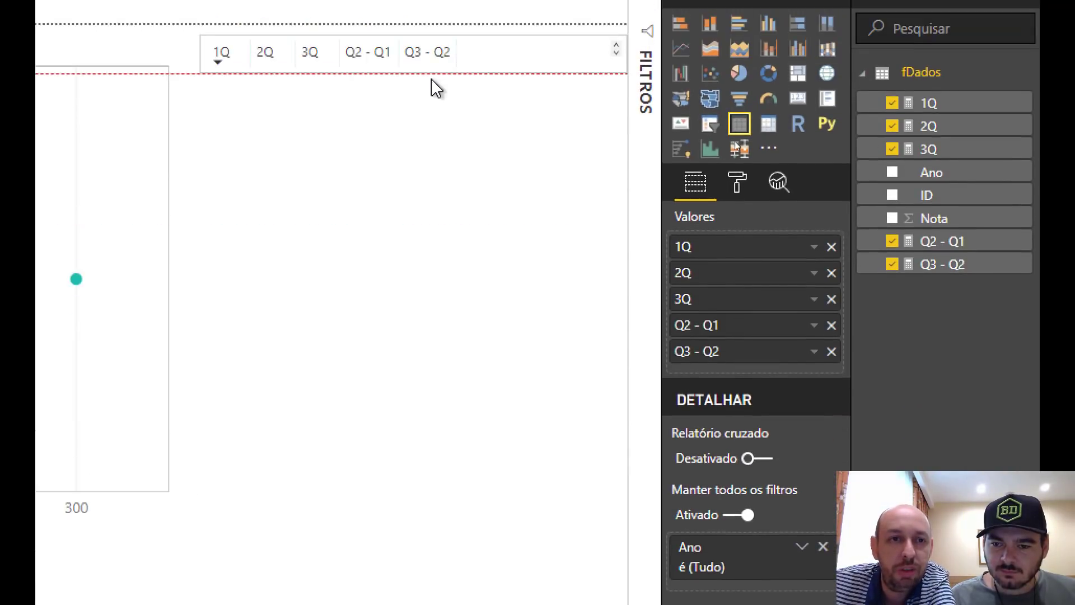
{"action": "left_click_drag", "start_coordinate": [432, 79], "coordinate": [428, 122]}
{"action": "left_click", "coordinate": [269, 235]}
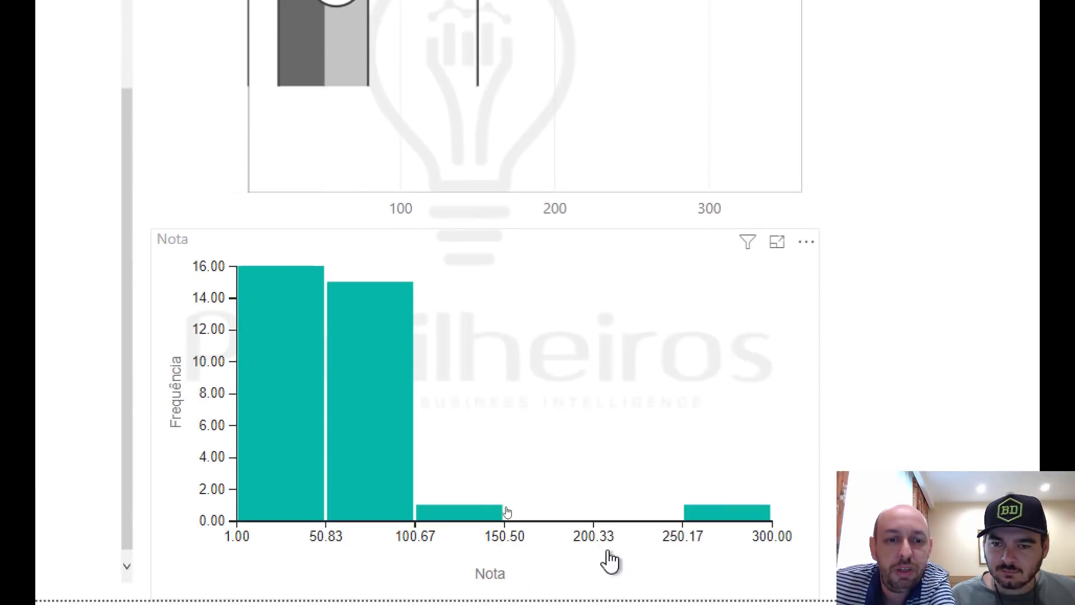
{"action": "left_click", "coordinate": [567, 236]}
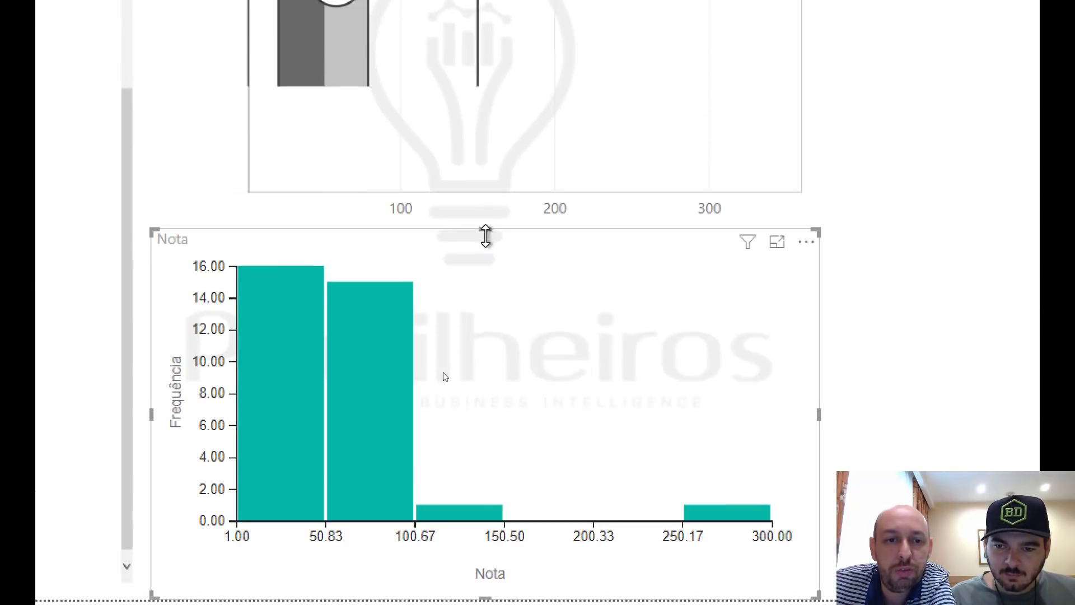
{"action": "left_click_drag", "start_coordinate": [486, 237], "coordinate": [459, 350]}
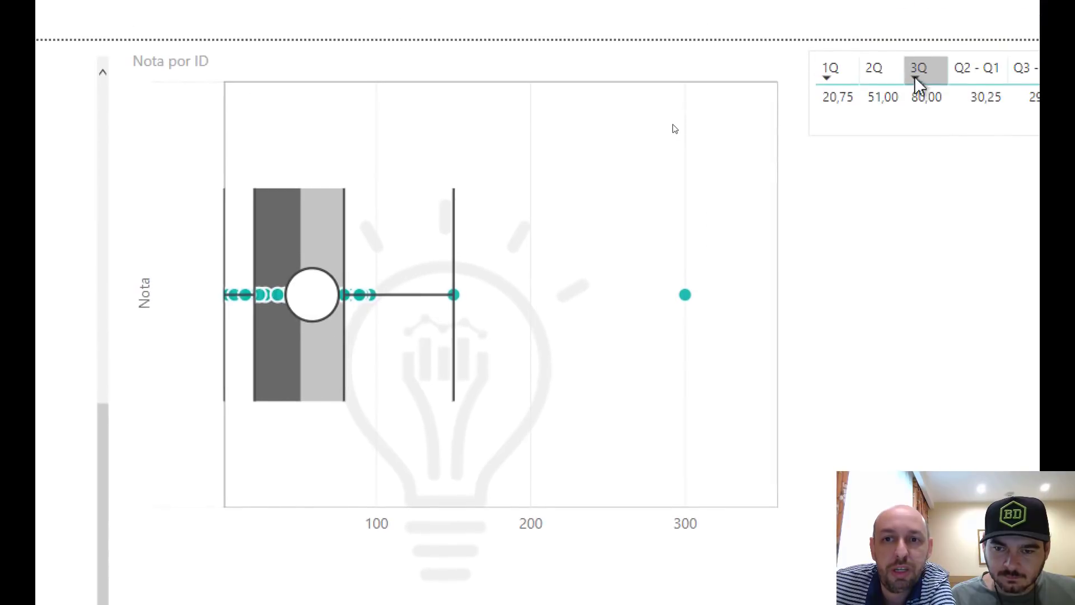
{"action": "left_click_drag", "start_coordinate": [862, 83], "coordinate": [287, 402]}
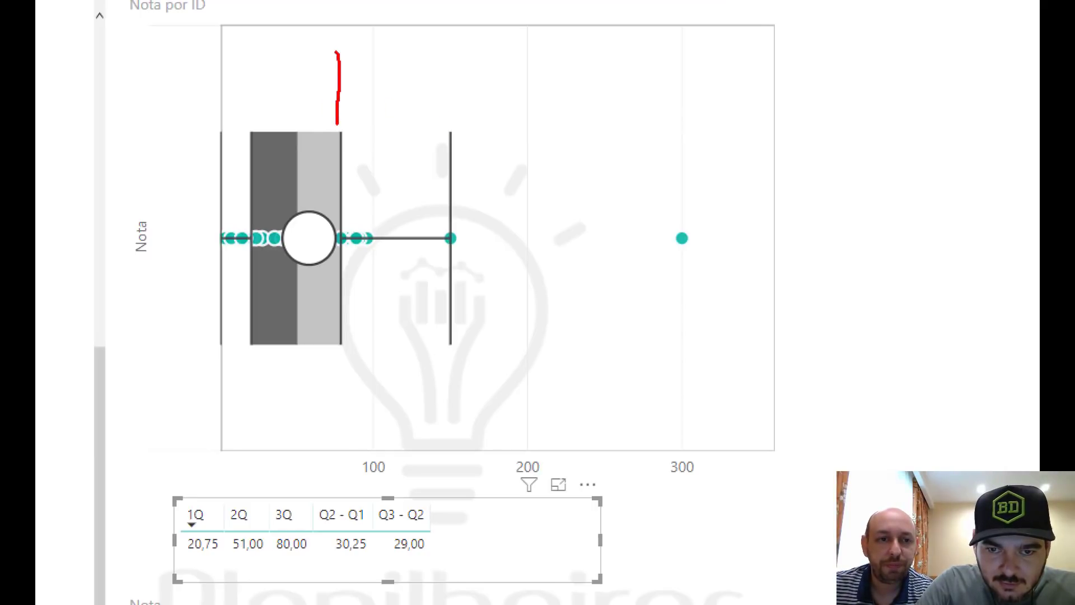
- Draw red annotation arrows above the box in the Box and Whisker chart, and circle the outlier at 300 with an arrow pointing to it
{"action": "left_click_drag", "start_coordinate": [311, 60], "coordinate": [265, 105]}
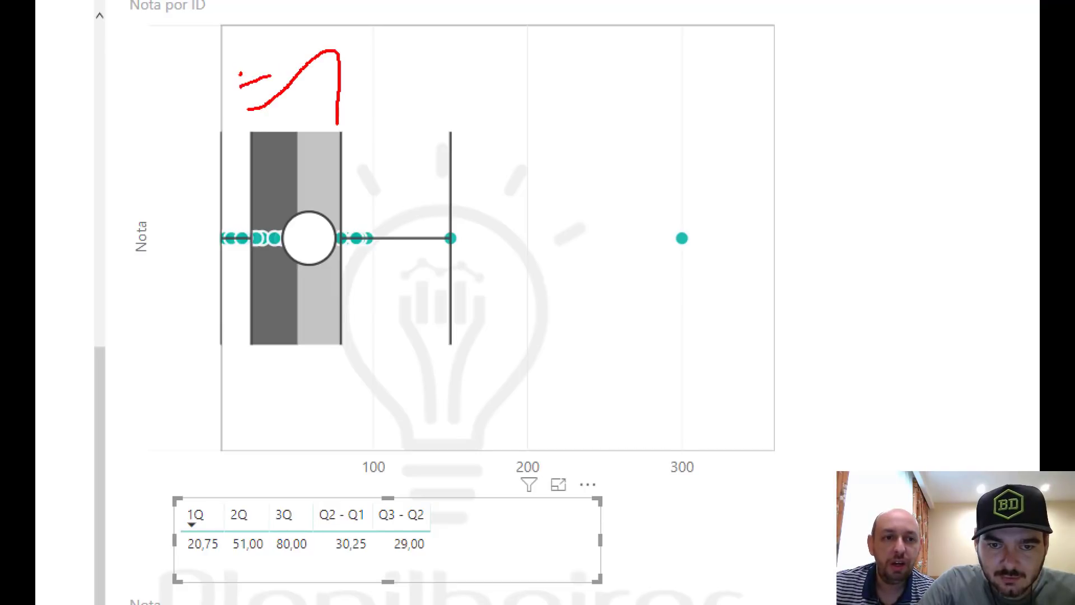
{"action": "left_click_drag", "start_coordinate": [240, 73], "coordinate": [253, 96]}
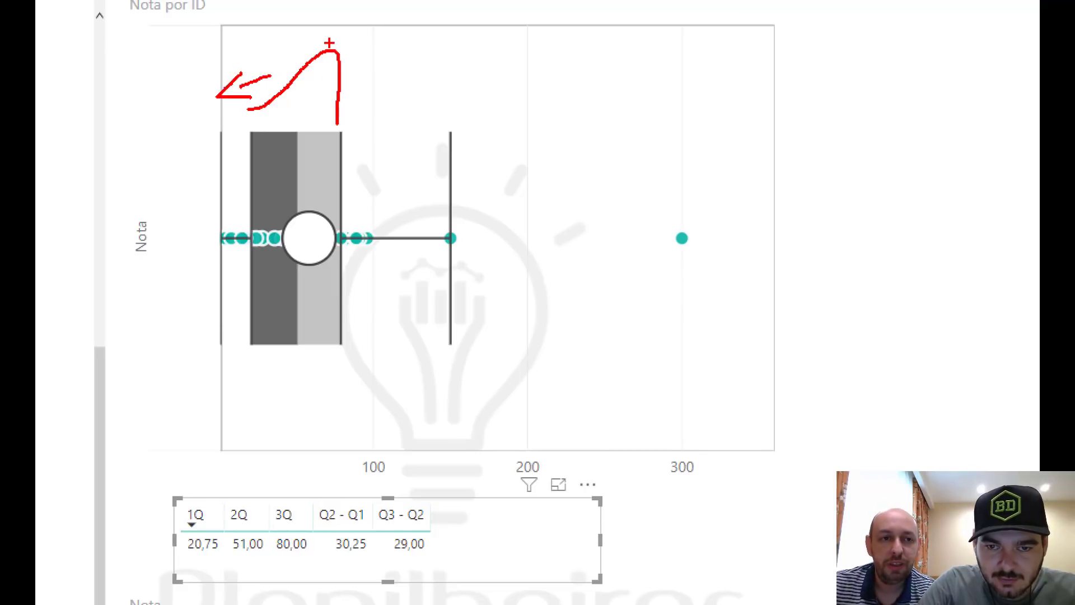
{"action": "left_click_drag", "start_coordinate": [329, 43], "coordinate": [326, 71]}
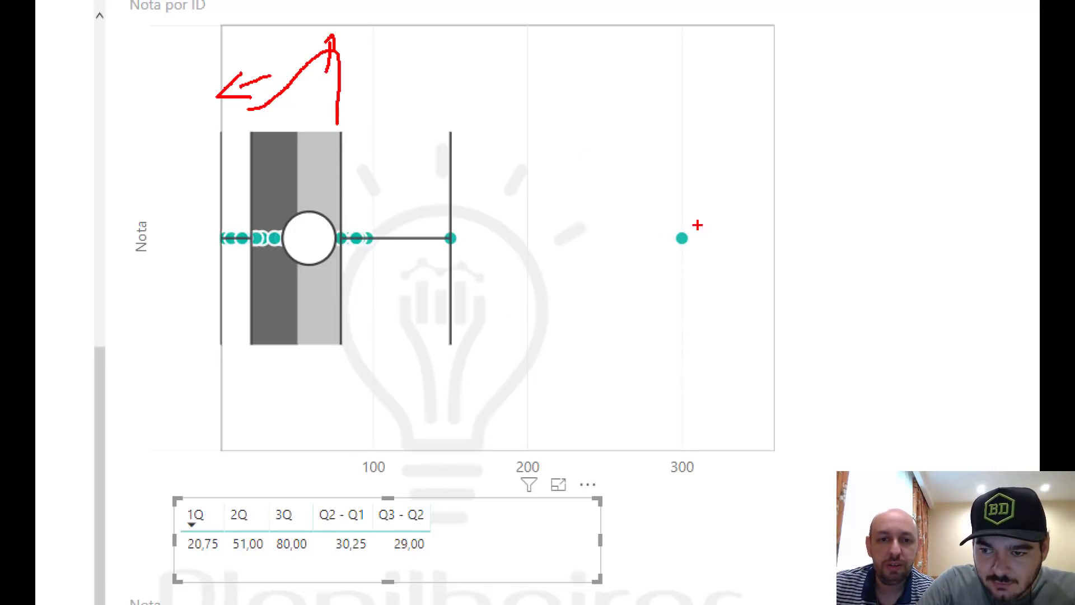
{"action": "mouse_move", "coordinate": [697, 225]}
{"action": "left_mouse_down"}
{"action": "mouse_move", "coordinate": [663, 229]}
{"action": "mouse_move", "coordinate": [680, 262]}
{"action": "mouse_move", "coordinate": [710, 217]}
{"action": "left_mouse_up"}
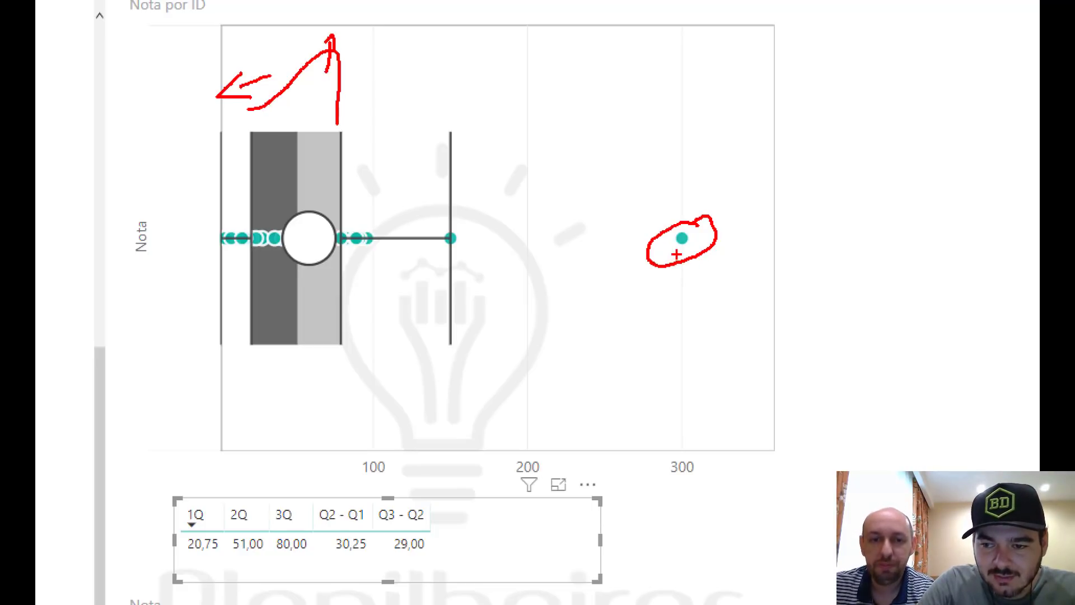
{"action": "mouse_move", "coordinate": [677, 267]}
{"action": "left_mouse_down"}
{"action": "mouse_move", "coordinate": [669, 283]}
{"action": "mouse_move", "coordinate": [668, 259]}
{"action": "mouse_move", "coordinate": [680, 251]}
{"action": "left_mouse_up"}
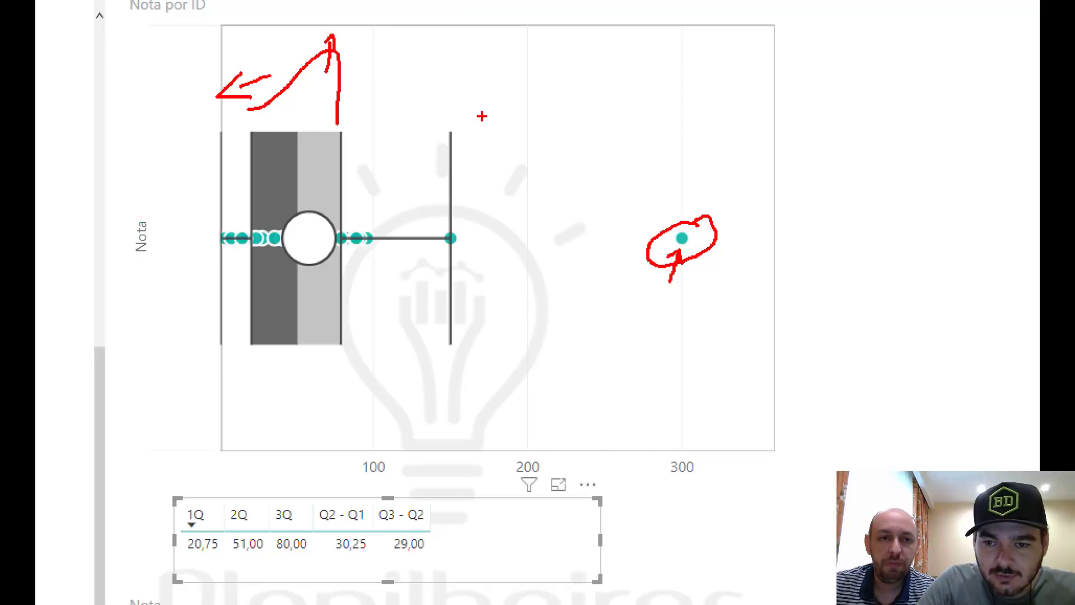
- Handwrite the red annotation formula h = MÁX - MÍN above the outlier in the Box and Whisker chart
{"action": "mouse_move", "coordinate": [480, 103]}
{"action": "left_mouse_down"}
{"action": "mouse_move", "coordinate": [480, 138]}
{"action": "mouse_move", "coordinate": [497, 147]}
{"action": "mouse_move", "coordinate": [555, 97]}
{"action": "mouse_move", "coordinate": [570, 104]}
{"action": "mouse_move", "coordinate": [569, 134]}
{"action": "mouse_move", "coordinate": [623, 136]}
{"action": "mouse_move", "coordinate": [649, 69]}
{"action": "left_mouse_up"}
{"action": "mouse_move", "coordinate": [650, 111]}
{"action": "left_mouse_down"}
{"action": "mouse_move", "coordinate": [691, 131]}
{"action": "mouse_move", "coordinate": [683, 101]}
{"action": "mouse_move", "coordinate": [733, 114]}
{"action": "mouse_move", "coordinate": [771, 85]}
{"action": "mouse_move", "coordinate": [802, 90]}
{"action": "mouse_move", "coordinate": [796, 120]}
{"action": "mouse_move", "coordinate": [817, 106]}
{"action": "mouse_move", "coordinate": [814, 119]}
{"action": "mouse_move", "coordinate": [855, 70]}
{"action": "left_mouse_up"}
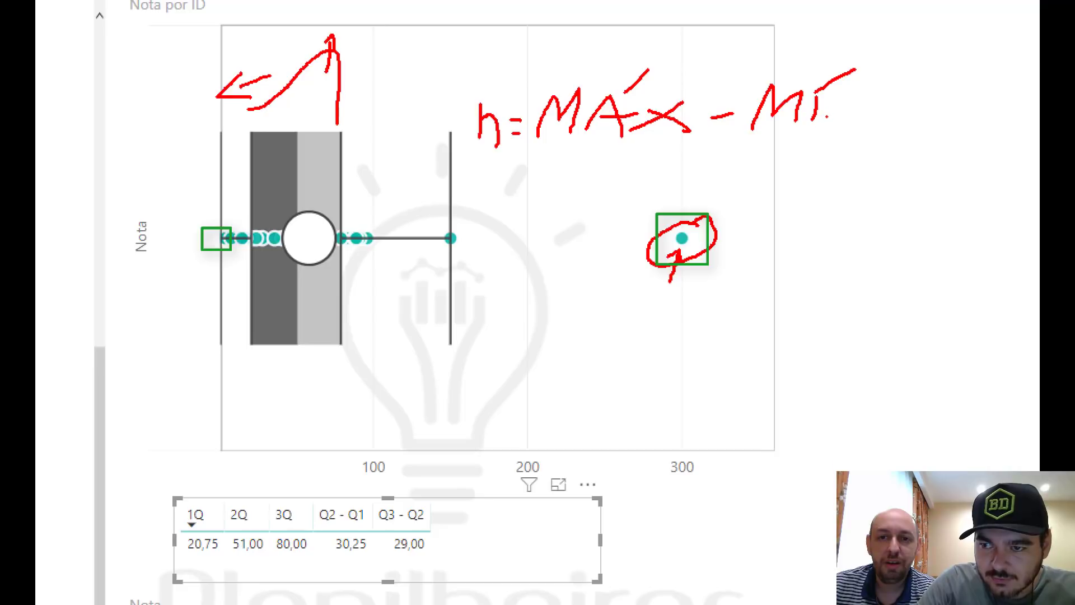
{"action": "mouse_move", "coordinate": [828, 118]}
{"action": "left_mouse_down"}
{"action": "mouse_move", "coordinate": [840, 117]}
{"action": "mouse_move", "coordinate": [857, 85]}
{"action": "left_mouse_up"}
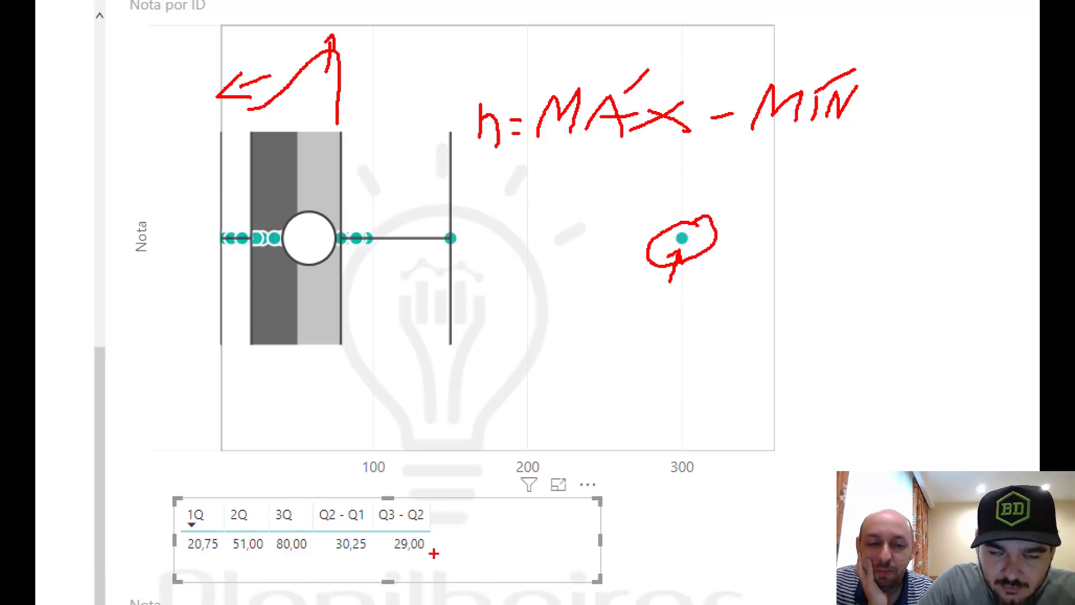
- Clear the red annotations and create a new measure named Amplitude in the fDados table
{"action": "key", "text": "Escape"}
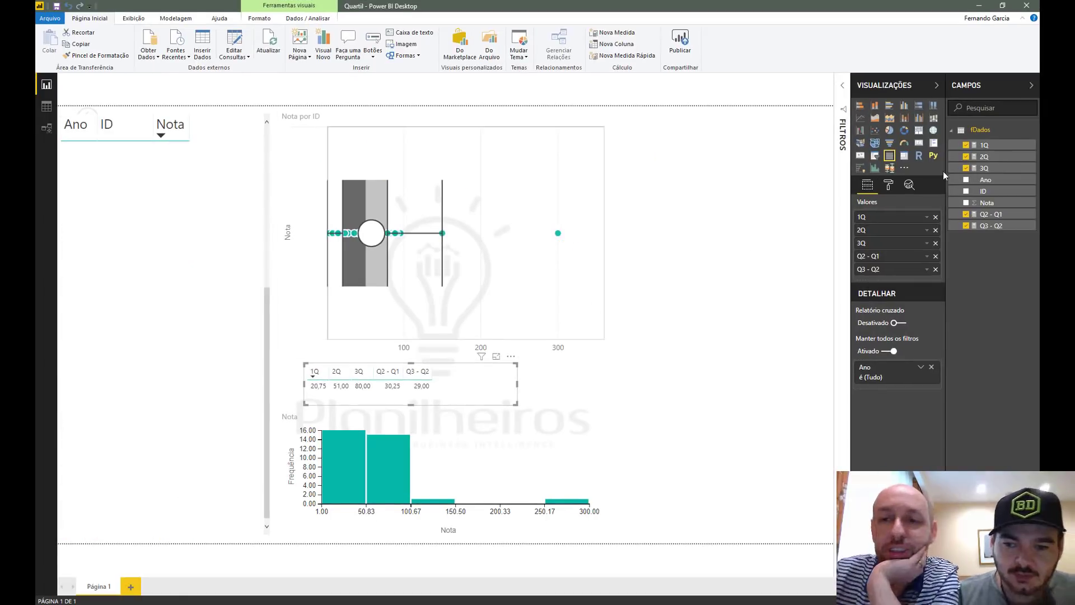
{"action": "right_click", "coordinate": [990, 130]}
{"action": "left_click", "coordinate": [812, 168]}
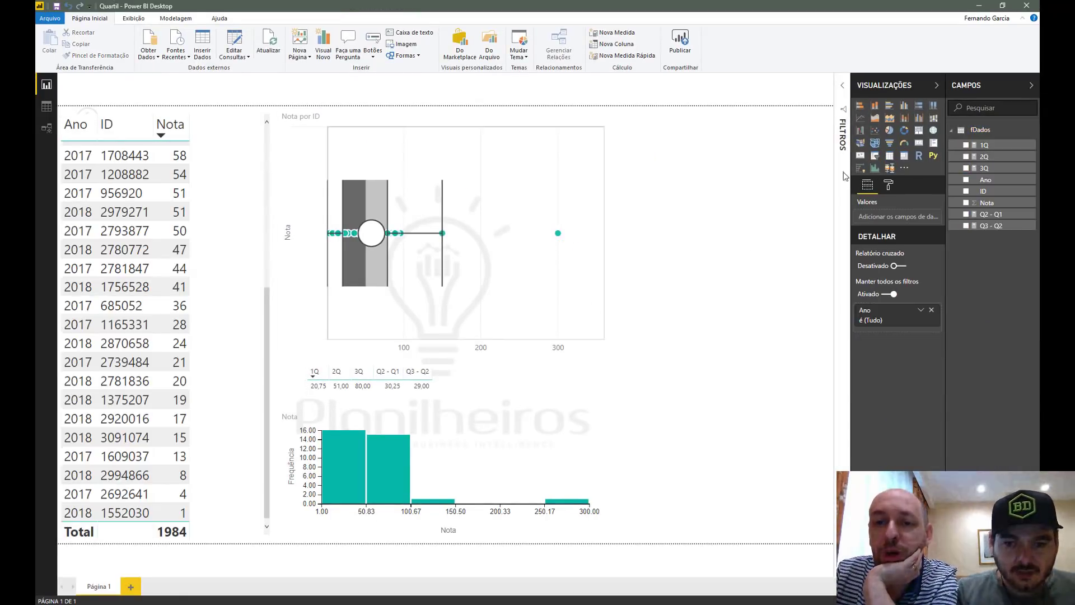
{"action": "right_click", "coordinate": [981, 133]}
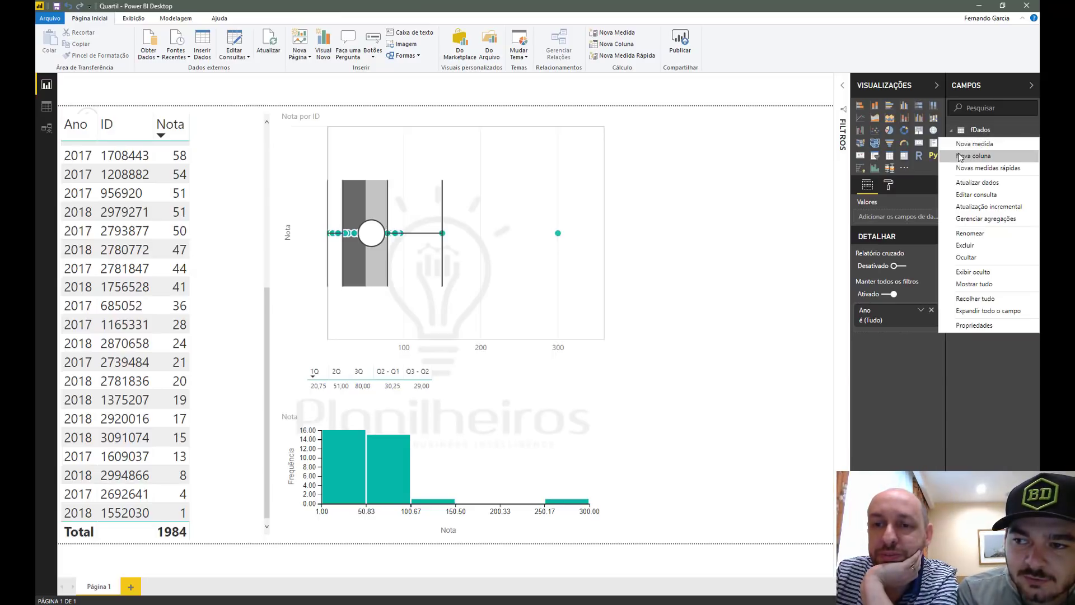
{"action": "left_click", "coordinate": [981, 147]}
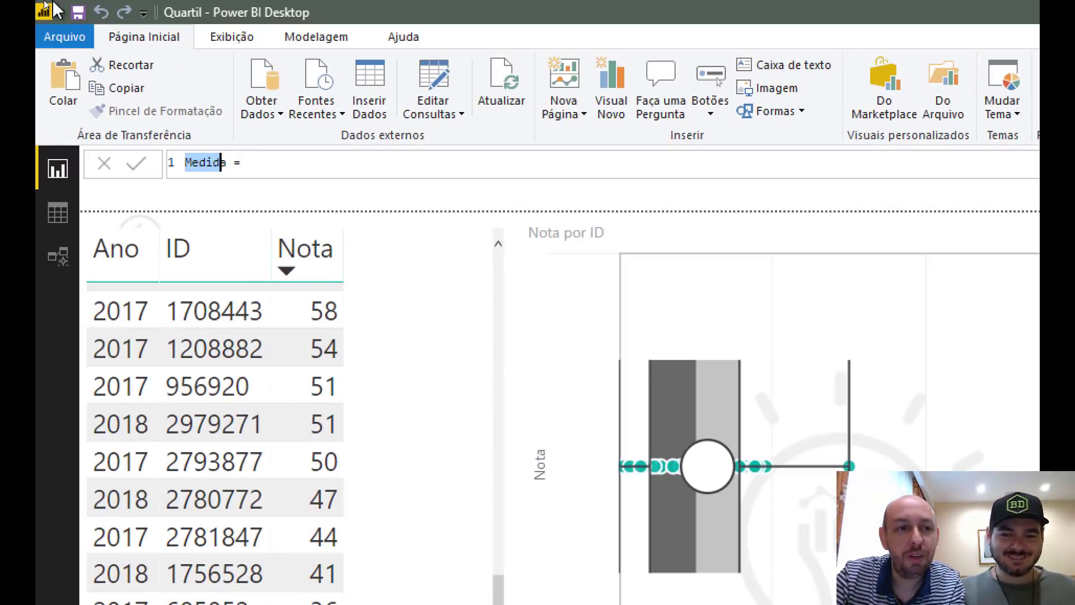
{"action": "type", "text": "Ampli"}
{"action": "type", "text": "tude"}
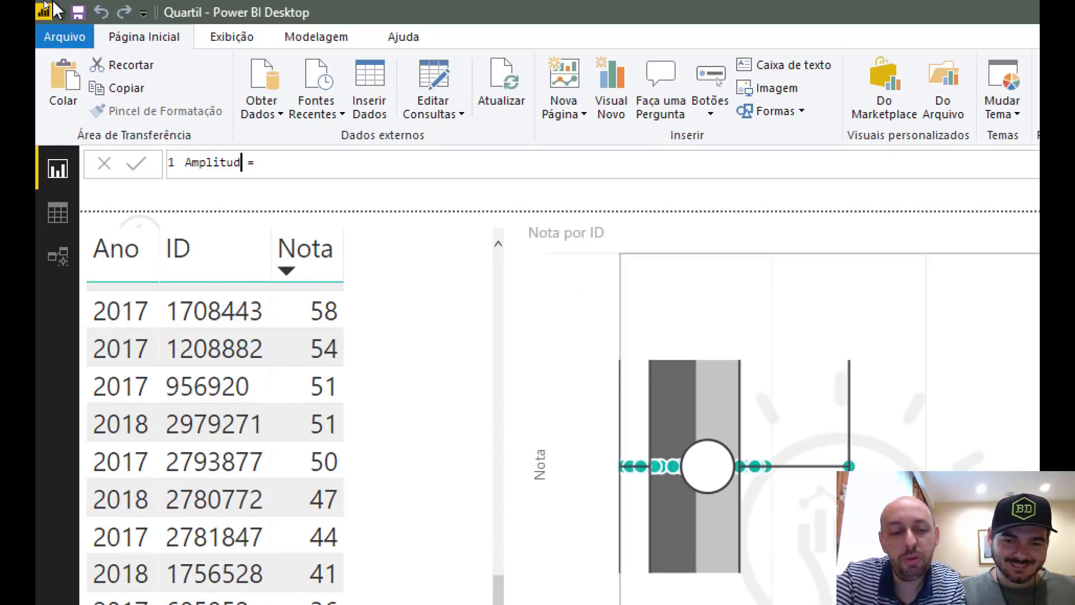
{"action": "key", "text": "Right"}
{"action": "key", "text": "Right"}
{"action": "key", "text": "Right"}
- Start the Amplitude formula with the maximum score, MAX(fDados[Nota])
{"action": "type", "text": "ma"}
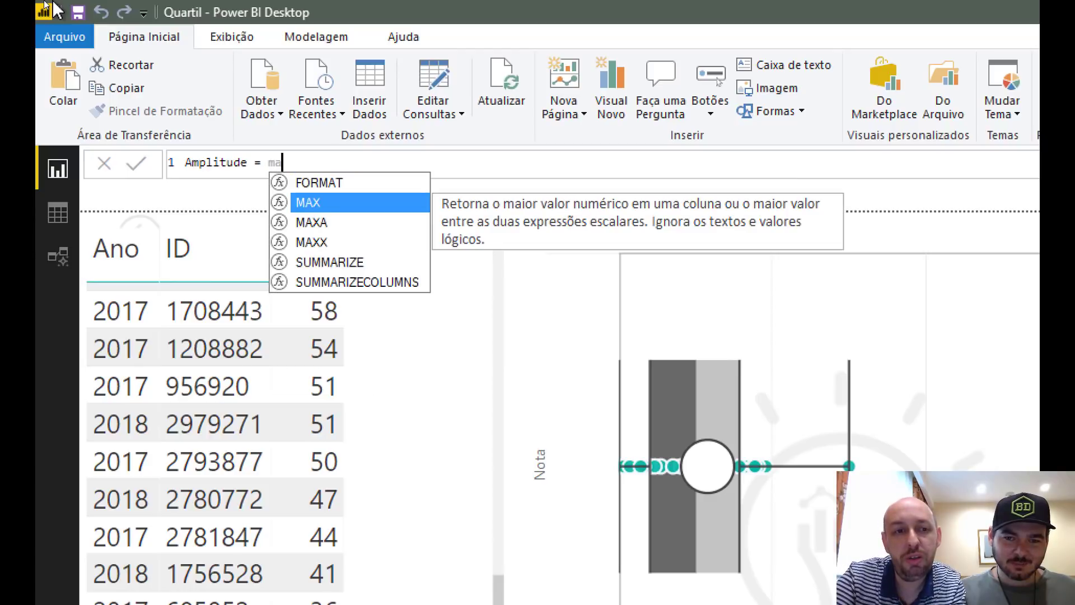
{"action": "key", "text": "Tab"}
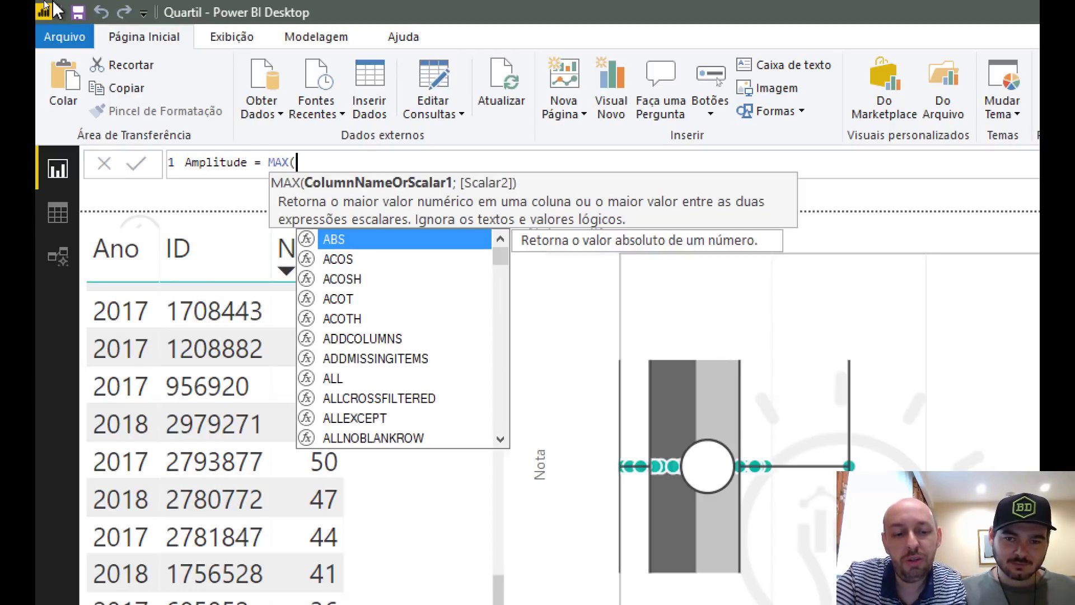
{"action": "type", "text": "va"}
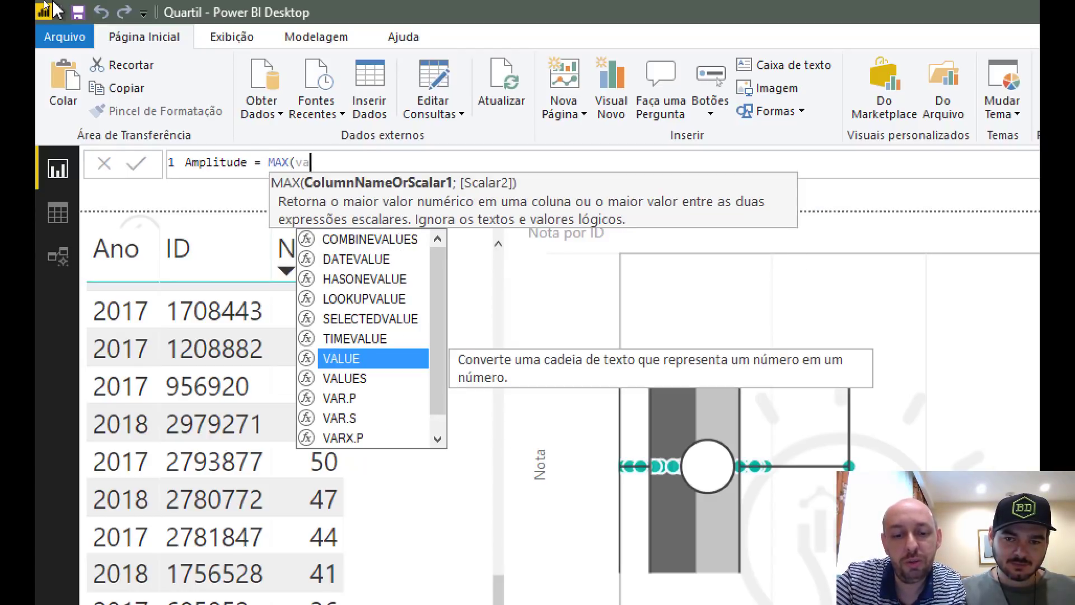
{"action": "key", "text": "BackSpace"}
{"action": "key", "text": "BackSpace"}
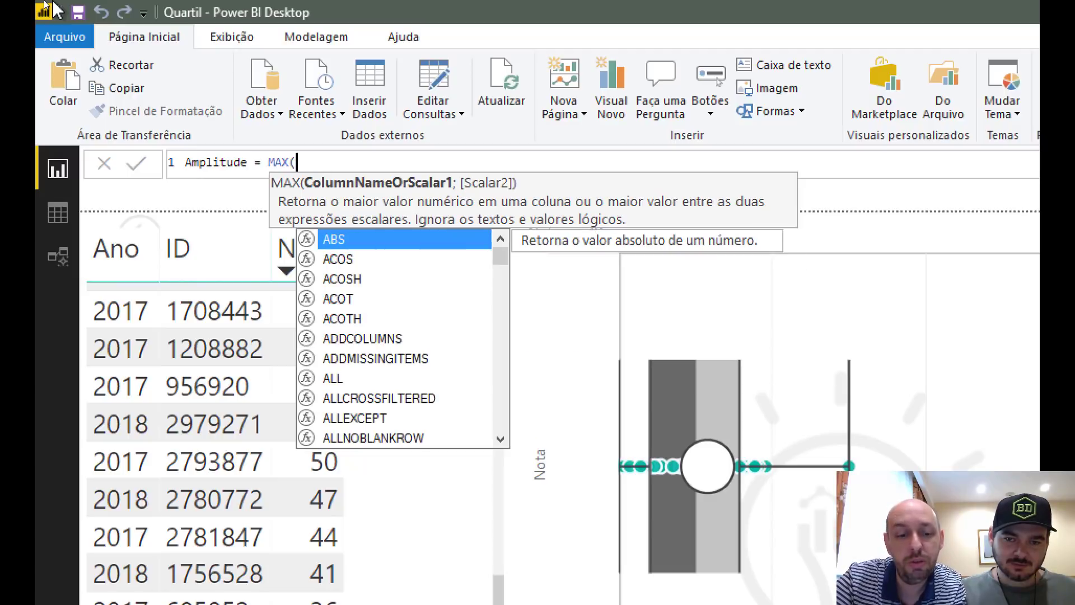
{"action": "type", "text": "no"}
{"action": "key", "text": "Up"}
{"action": "key", "text": "Up"}
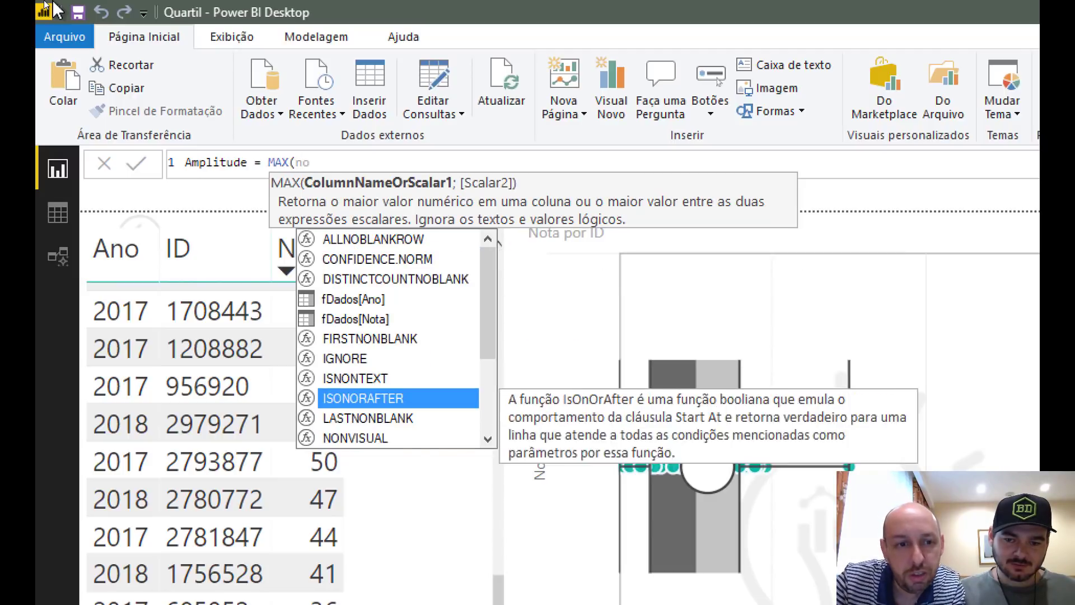
{"action": "key", "text": "Up"}
{"action": "key", "text": "Up"}
{"action": "key", "text": "Up"}
{"action": "key", "text": "Up"}
{"action": "key", "text": "Tab"}
{"action": "type", "text": ")"}
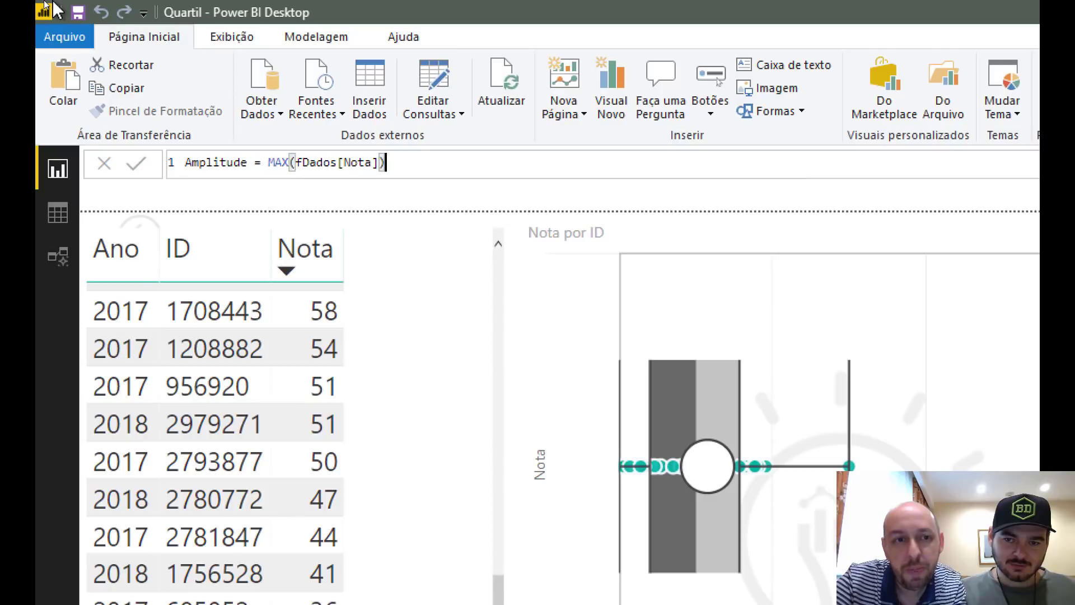
- Complete the Amplitude formula by subtracting MIN(fDados[Nota]) and commit the measure
{"action": "type", "text": "-MIN("}
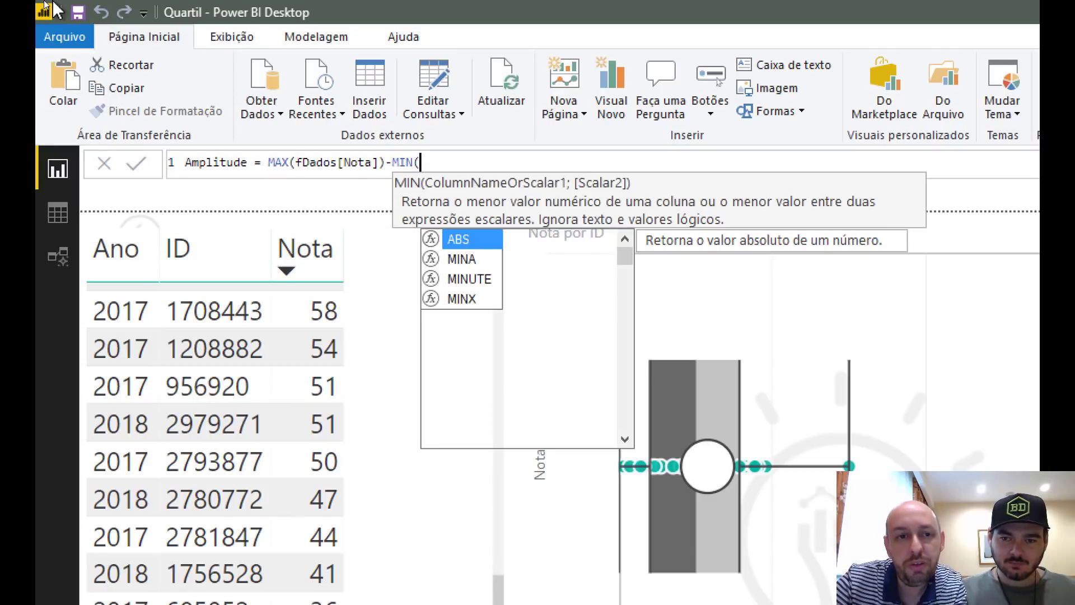
{"action": "type", "text": "no"}
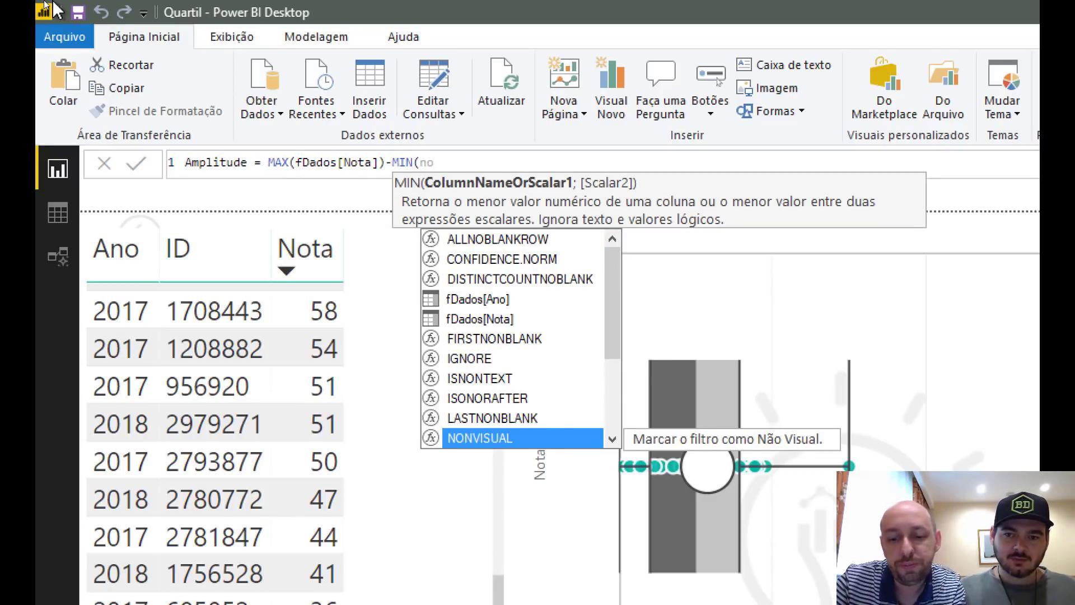
{"action": "key", "text": "Up"}
{"action": "key", "text": "Up"}
{"action": "key", "text": "Up"}
{"action": "key", "text": "Up"}
{"action": "key", "text": "Up"}
{"action": "key", "text": "Up"}
{"action": "key", "text": "Tab"}
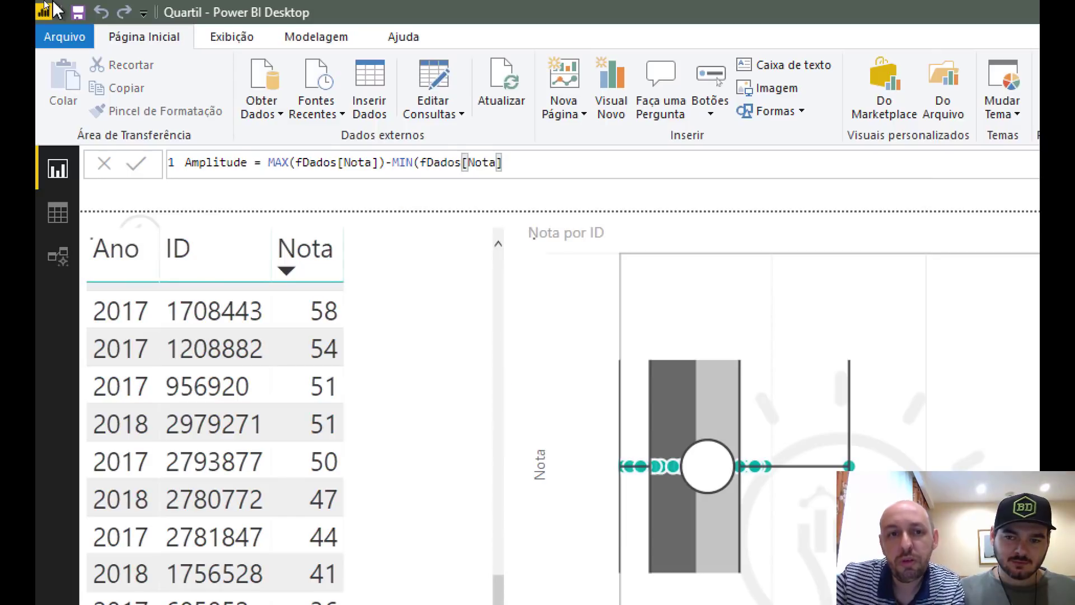
{"action": "type", "text": ")"}
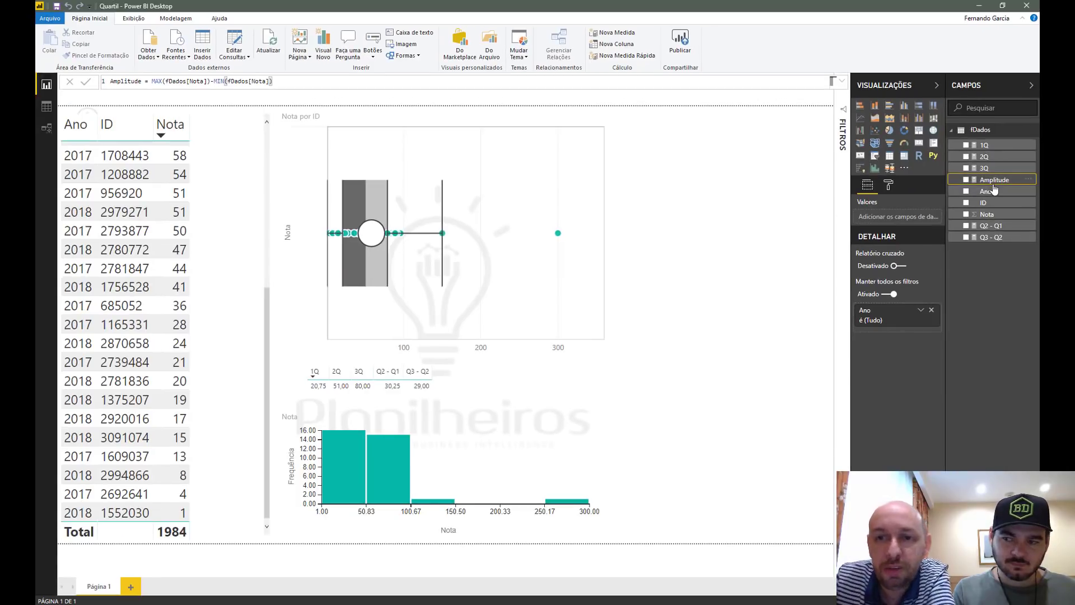
- Add the Amplitude measure to the quartile table below the Box and Whisker chart
{"action": "left_click_drag", "start_coordinate": [995, 181], "coordinate": [468, 389]}
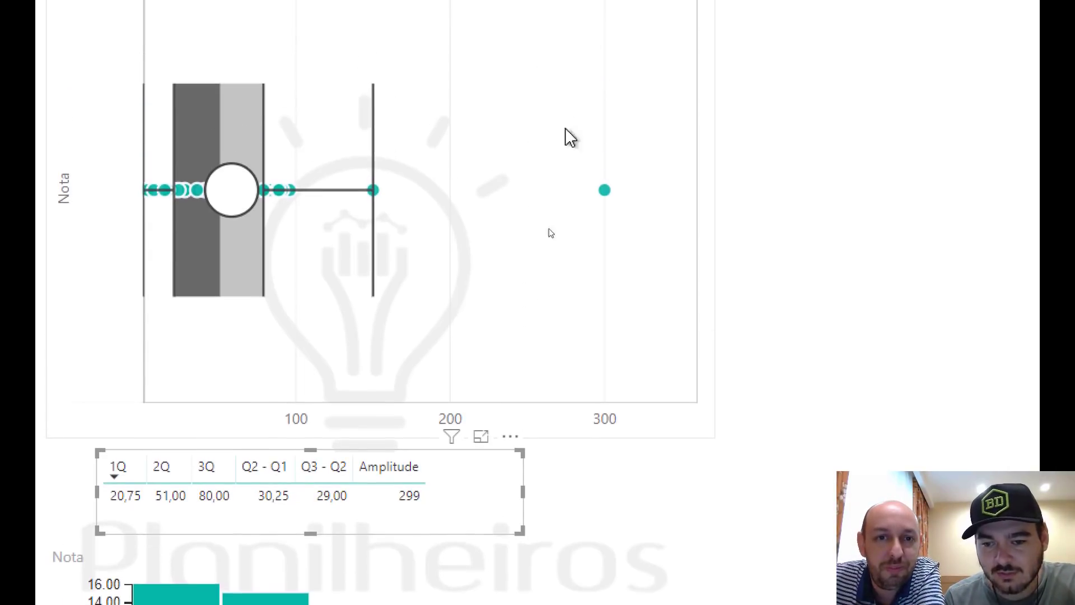
{"action": "mouse_move", "coordinate": [606, 189]}
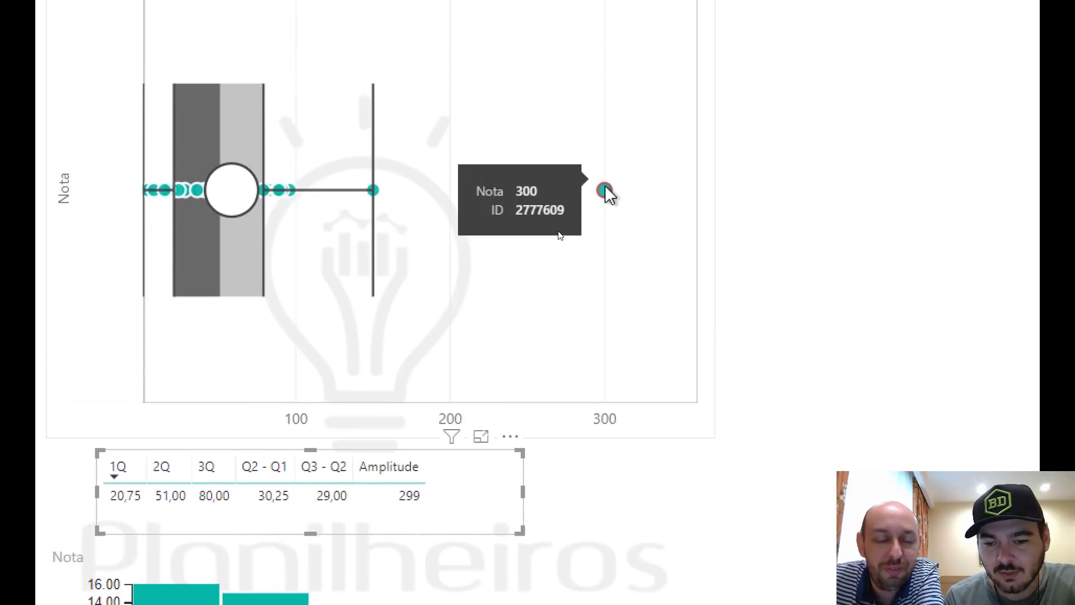
{"action": "mouse_move", "coordinate": [380, 195]}
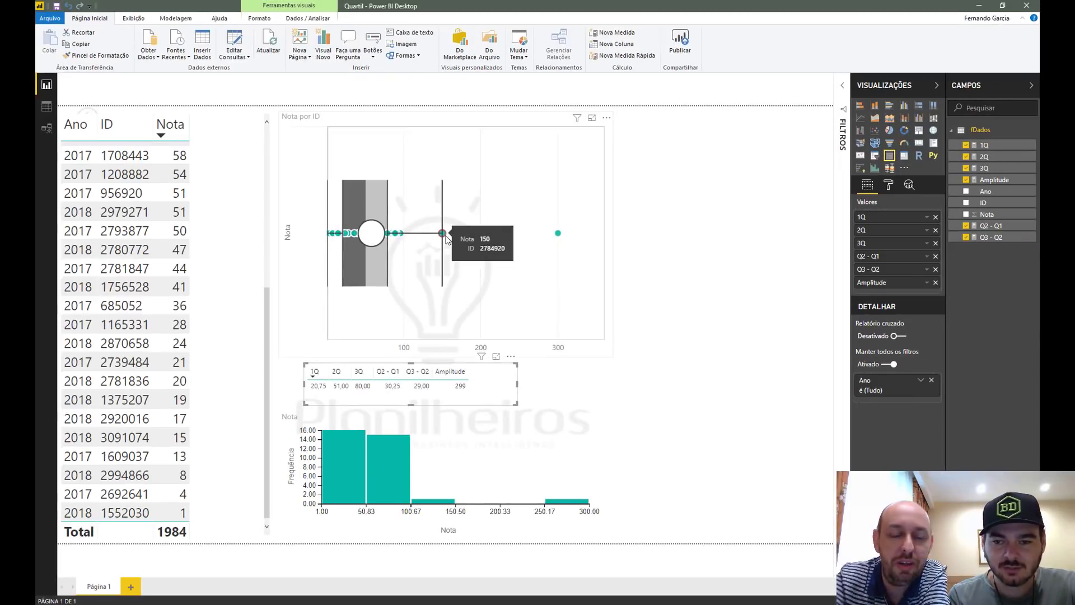
- Create another new measure in the fDados table and name it IQR
{"action": "right_click", "coordinate": [982, 135]}
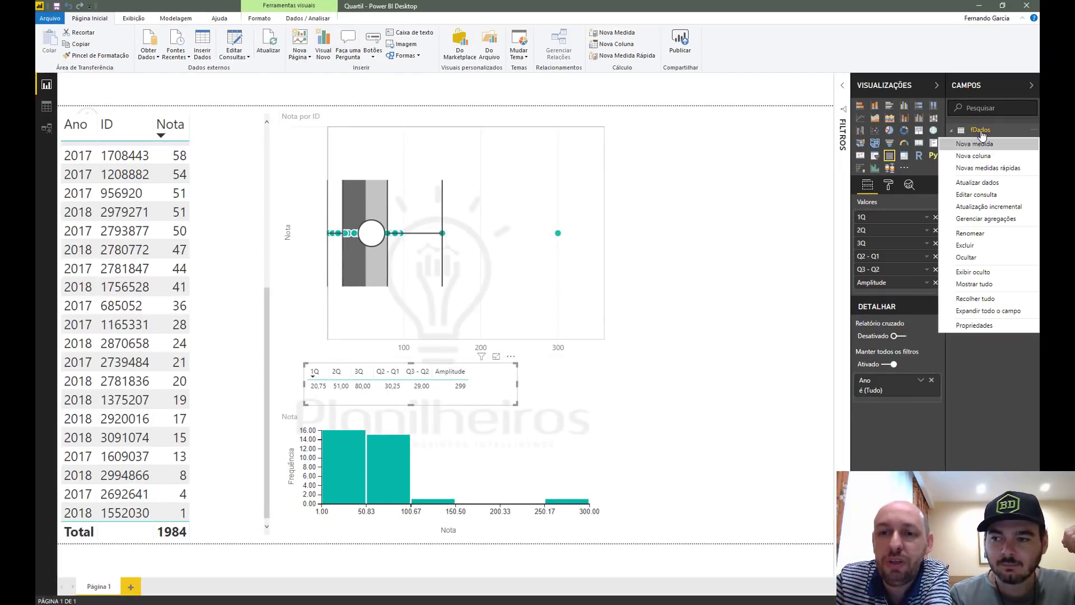
{"action": "left_click", "coordinate": [973, 146]}
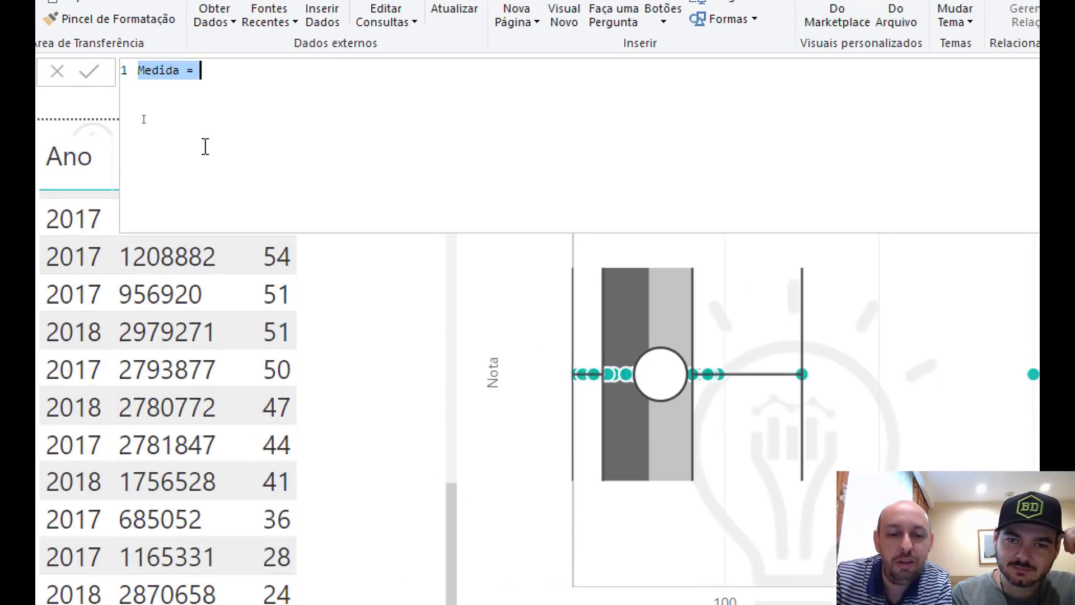
{"action": "key", "text": "shift+Left"}
{"action": "key", "text": "shift+Left"}
{"action": "key", "text": "shift+Left"}
{"action": "key", "text": "shift+Left"}
{"action": "key", "text": "shift+Right"}
{"action": "type", "text": "IQR"}
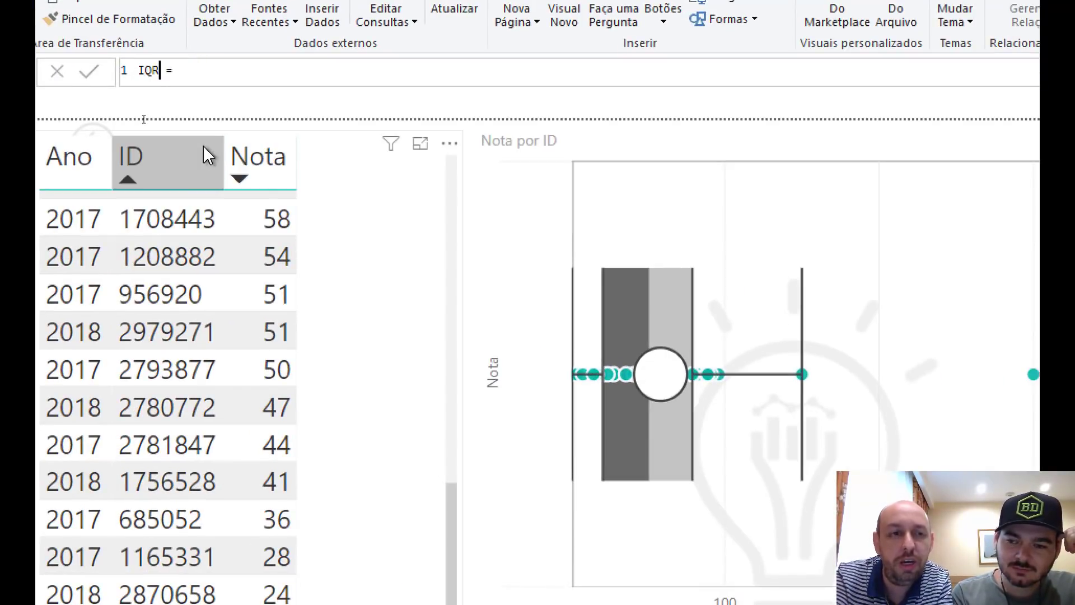
- Define the IQR measure as [3Q]-[1Q] and commit it
{"action": "type", "text": " = q3"}
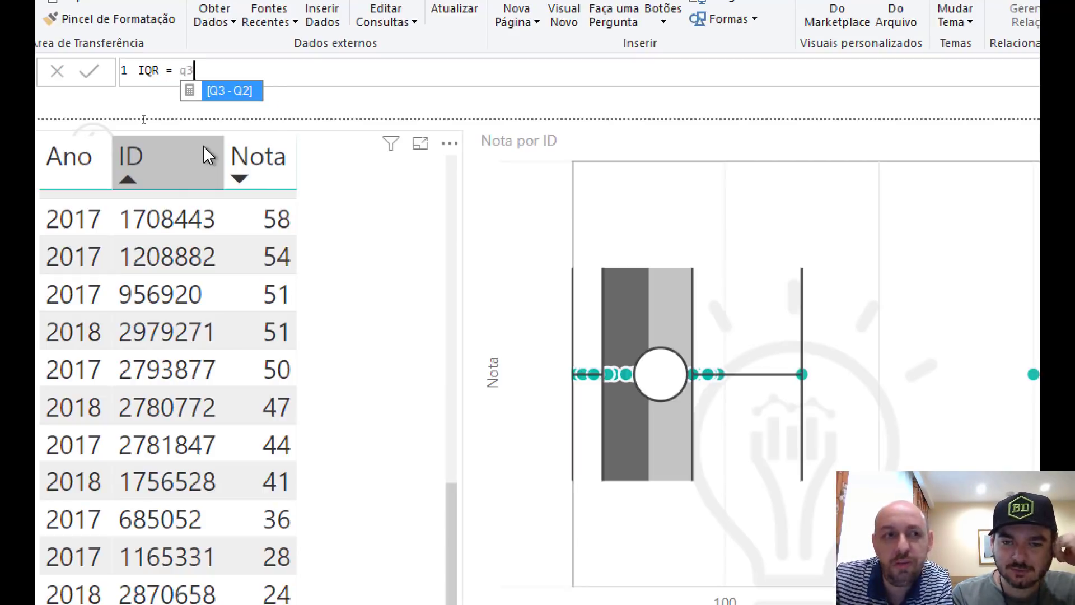
{"action": "key", "text": "BackSpace"}
{"action": "key", "text": "BackSpace"}
{"action": "type", "text": "["}
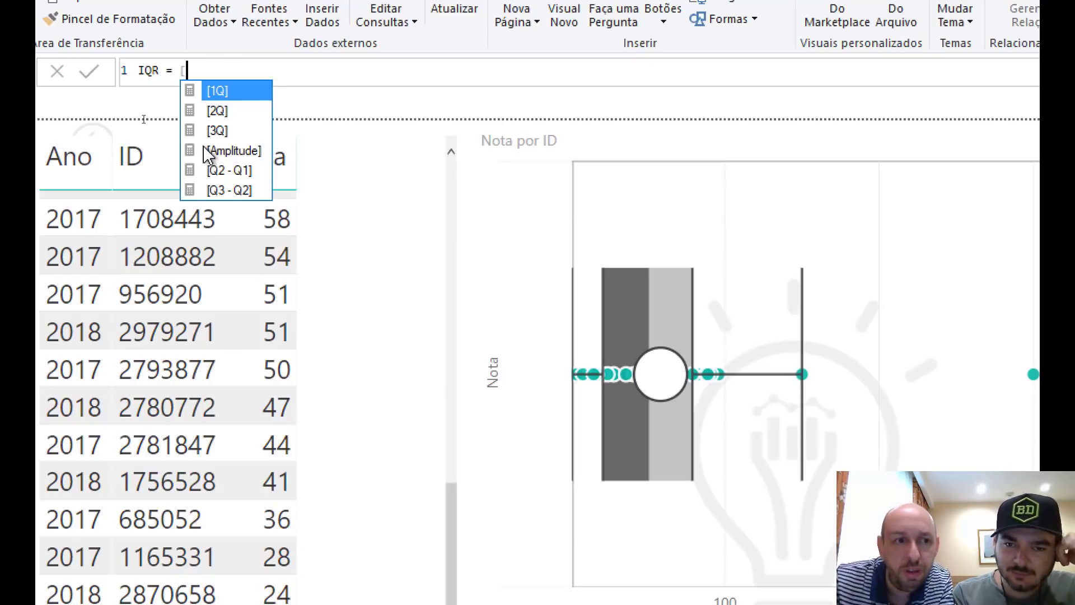
{"action": "key", "text": "Down"}
{"action": "key", "text": "Down"}
{"action": "key", "text": "Tab"}
{"action": "type", "text": "-"}
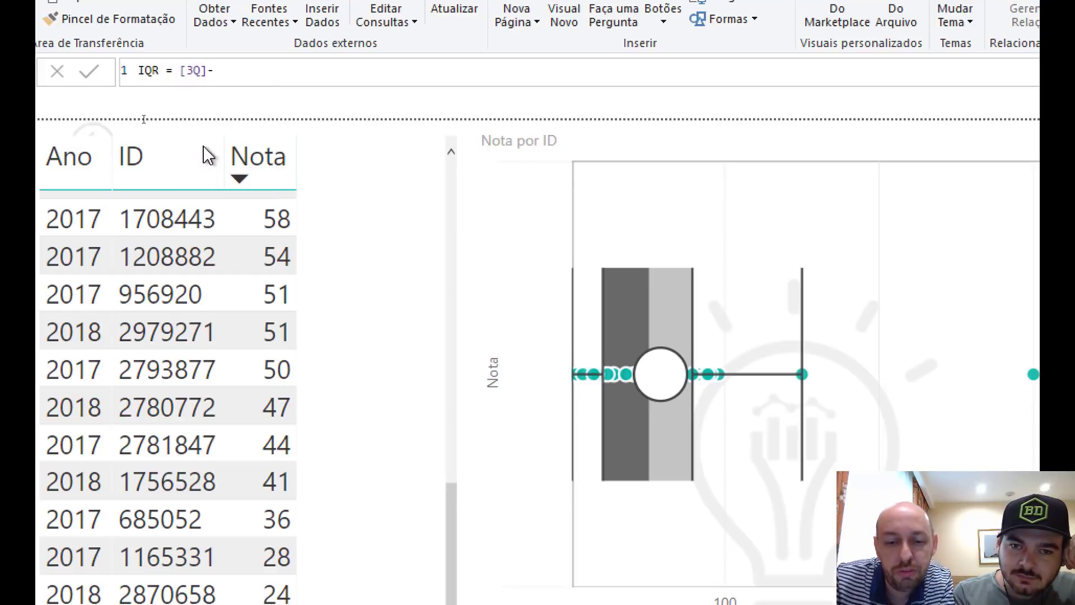
{"action": "type", "text": "[q1"}
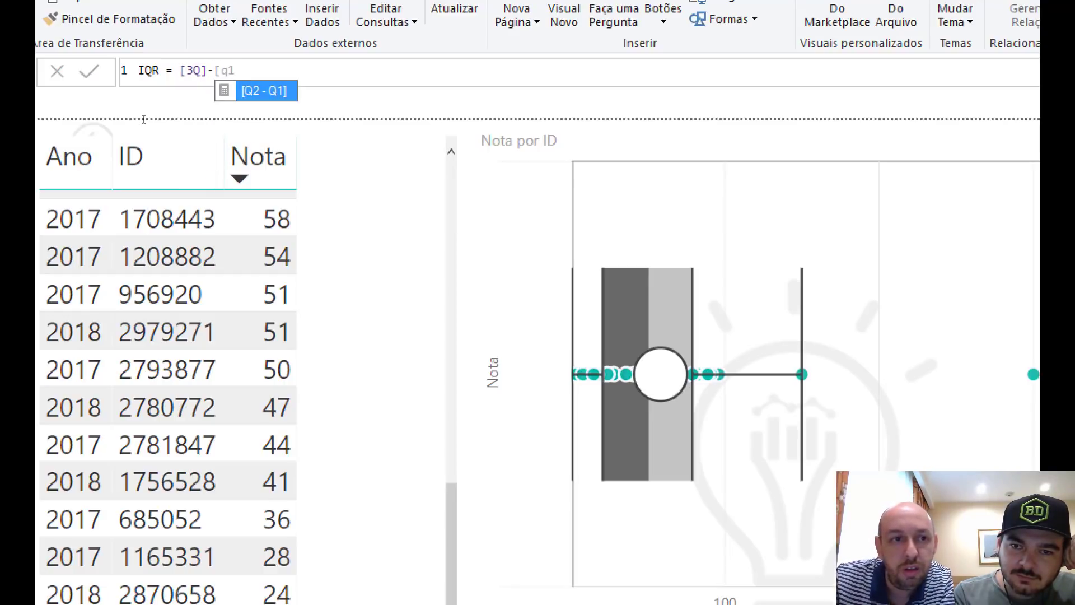
{"action": "type", "text": ")"}
{"action": "key", "text": "BackSpace"}
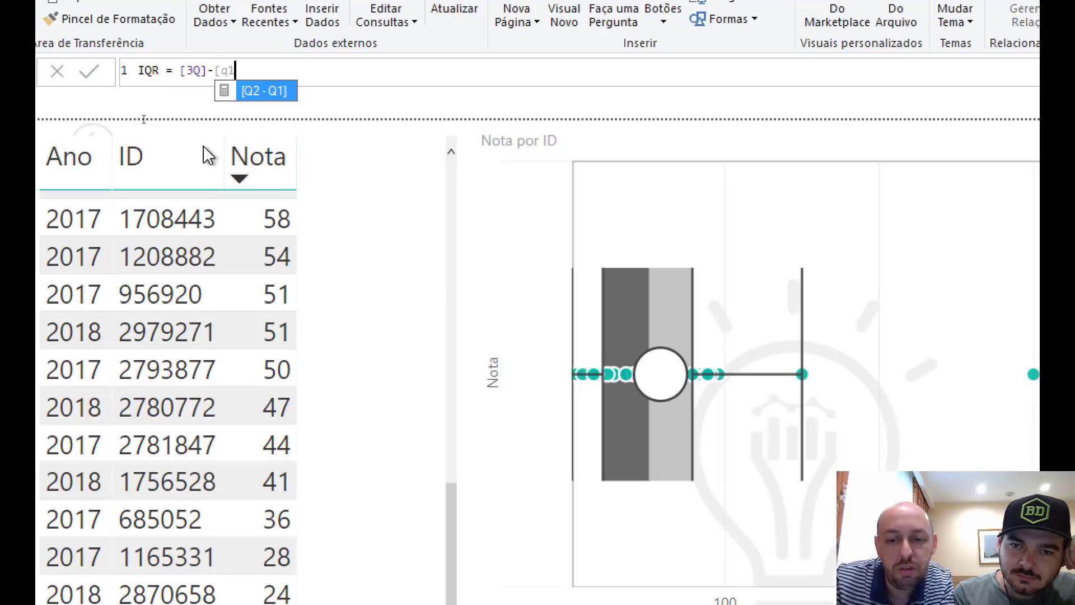
{"action": "key", "text": "BackSpace"}
{"action": "key", "text": "BackSpace"}
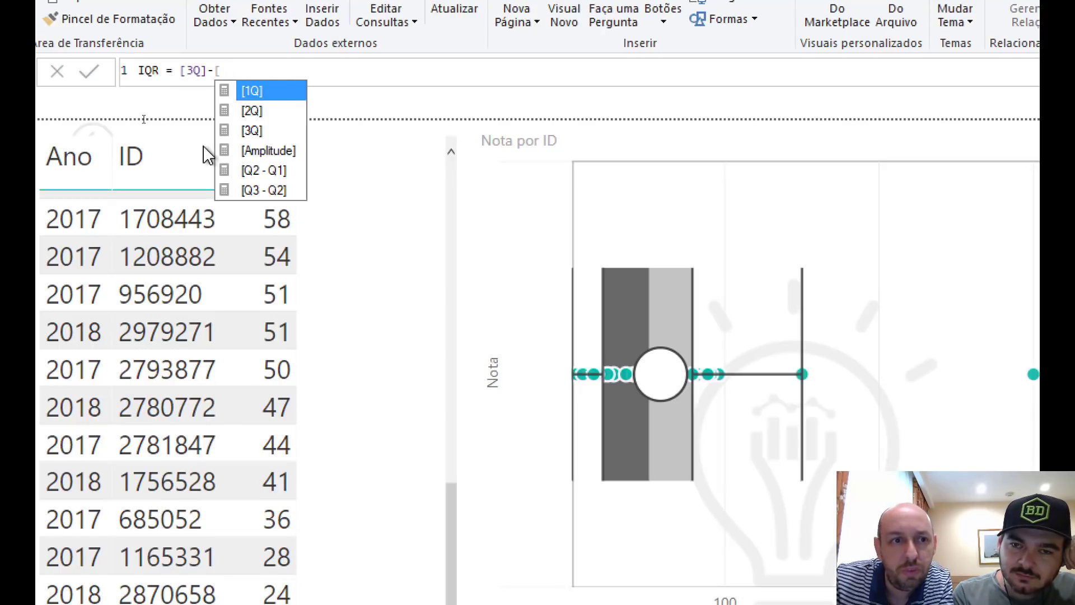
{"action": "key", "text": "Tab"}
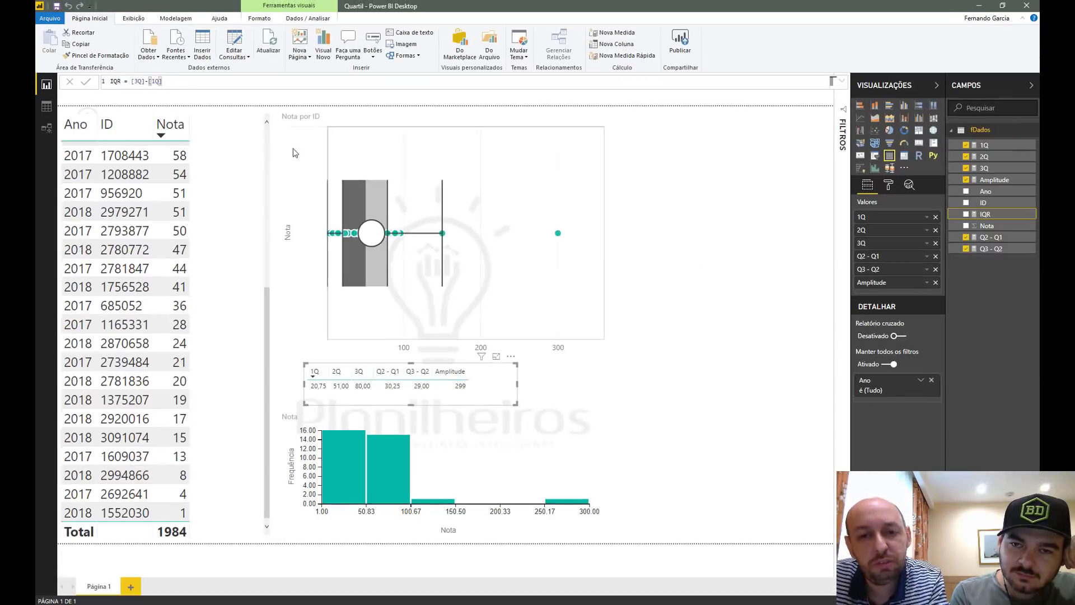
- Add the IQR measure to the quartile table and widen the table to fit its columns
{"action": "left_click_drag", "start_coordinate": [986, 214], "coordinate": [626, 389]}
{"action": "mouse_move", "coordinate": [385, 257]}
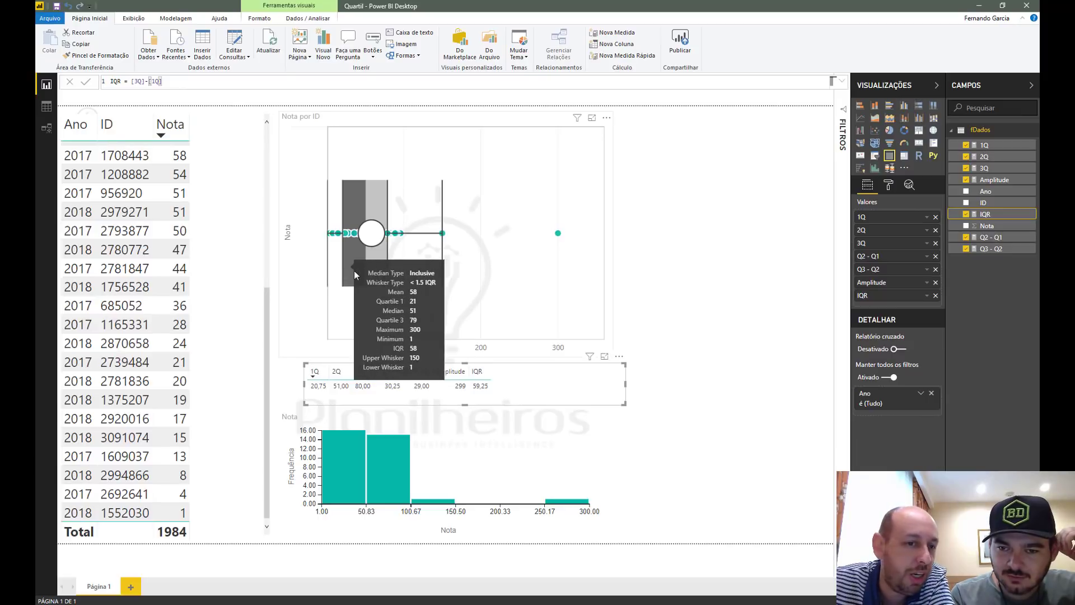
- Create a new measure in the fDados table and name it Std Deviation
{"action": "right_click", "coordinate": [979, 131]}
{"action": "left_click", "coordinate": [975, 144]}
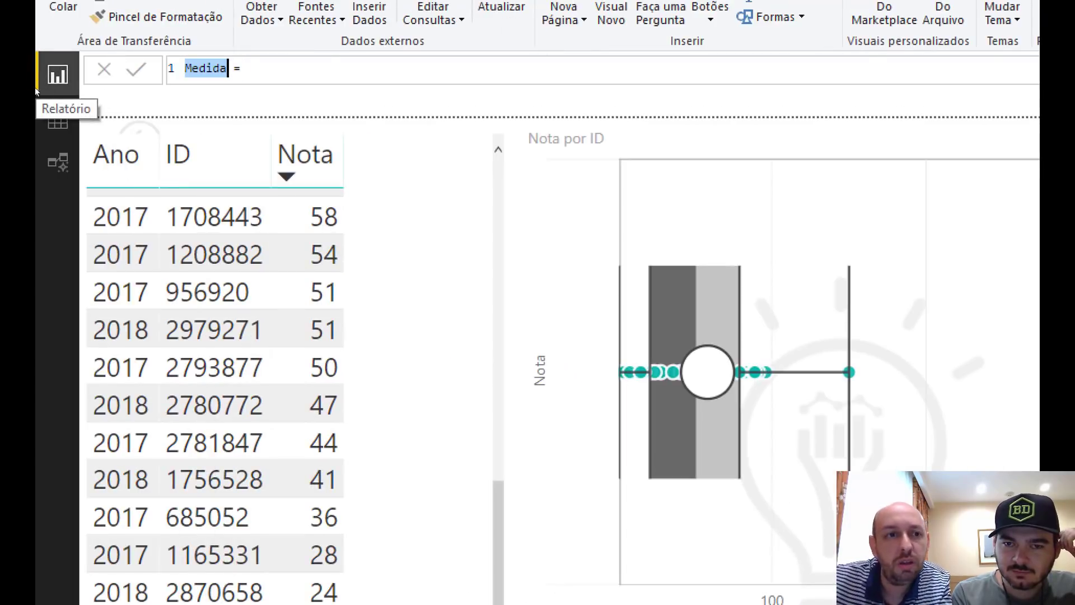
{"action": "type", "text": "S"}
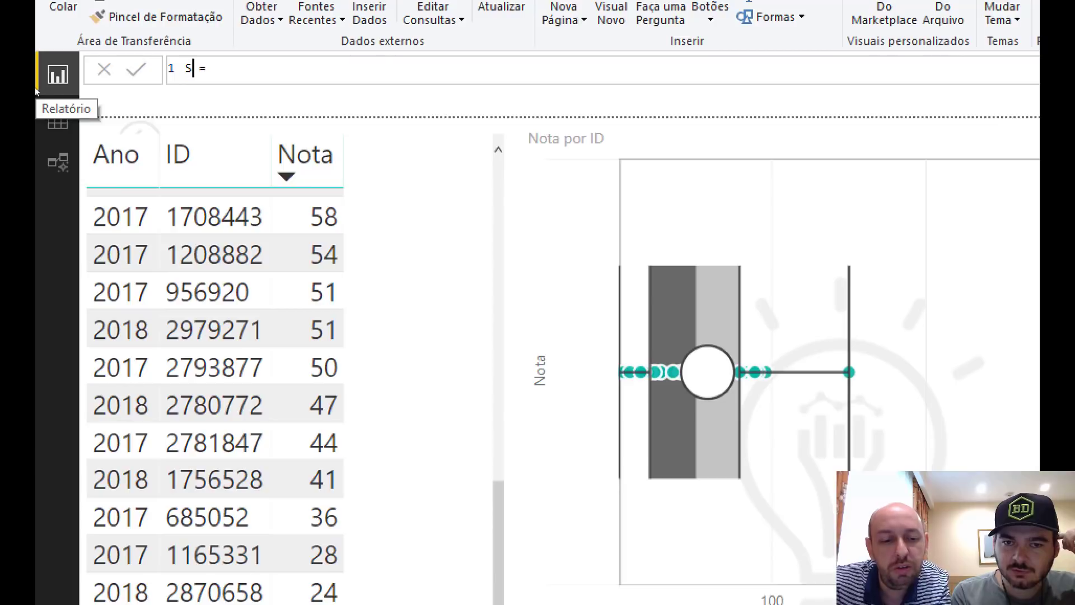
{"action": "type", "text": "td"}
{"action": "type", "text": " Deviation"}
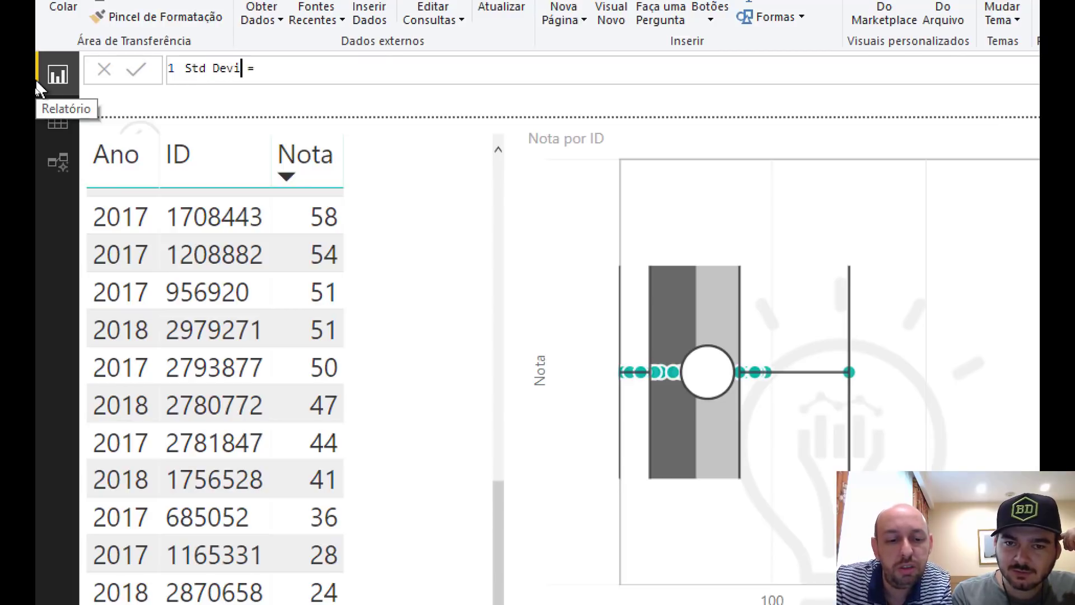
{"action": "key", "text": "Right"}
{"action": "key", "text": "Right"}
{"action": "key", "text": "Right"}
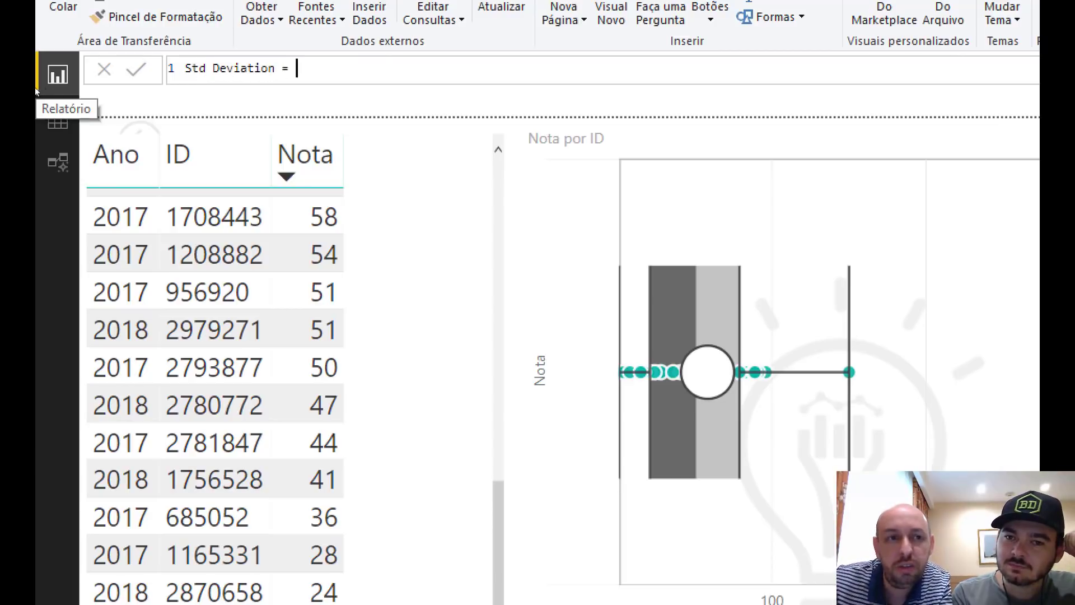
- Define the Std Deviation measure as STDEV.P(fDados[Nota]) and add it to the quartile table
{"action": "type", "text": "st"}
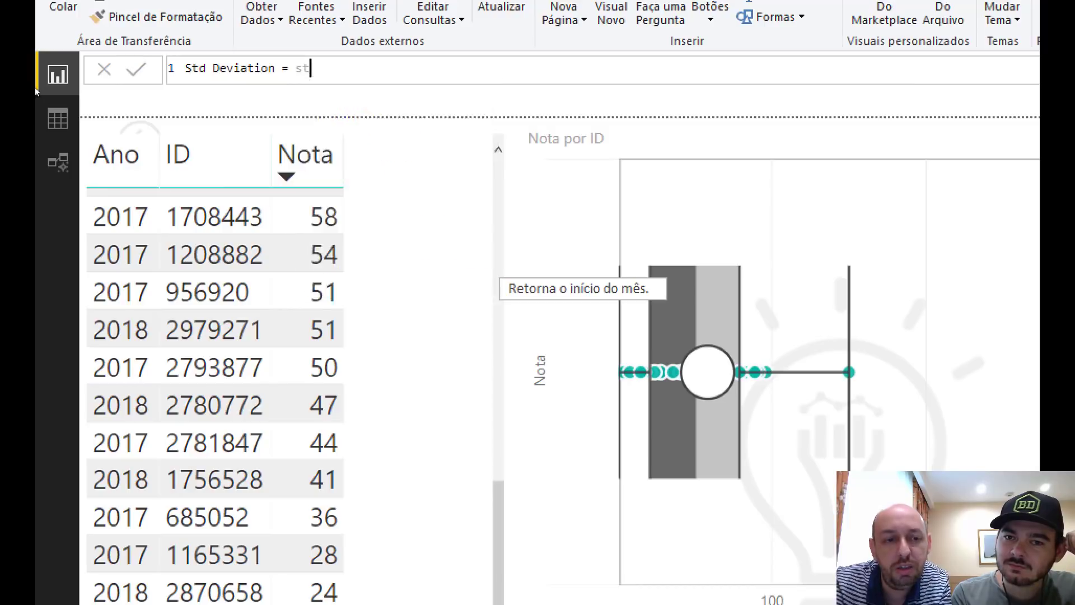
{"action": "key", "text": "Down"}
{"action": "key", "text": "Down"}
{"action": "key", "text": "Down"}
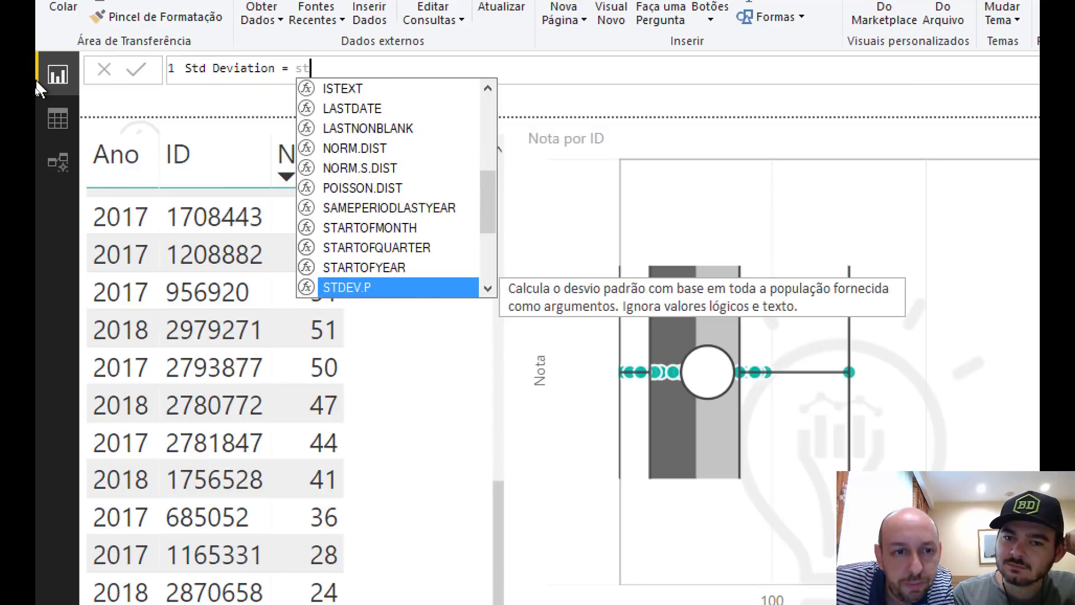
{"action": "key", "text": "Up"}
{"action": "key", "text": "Down"}
{"action": "key", "text": "Down"}
{"action": "key", "text": "Up"}
{"action": "key", "text": "Tab"}
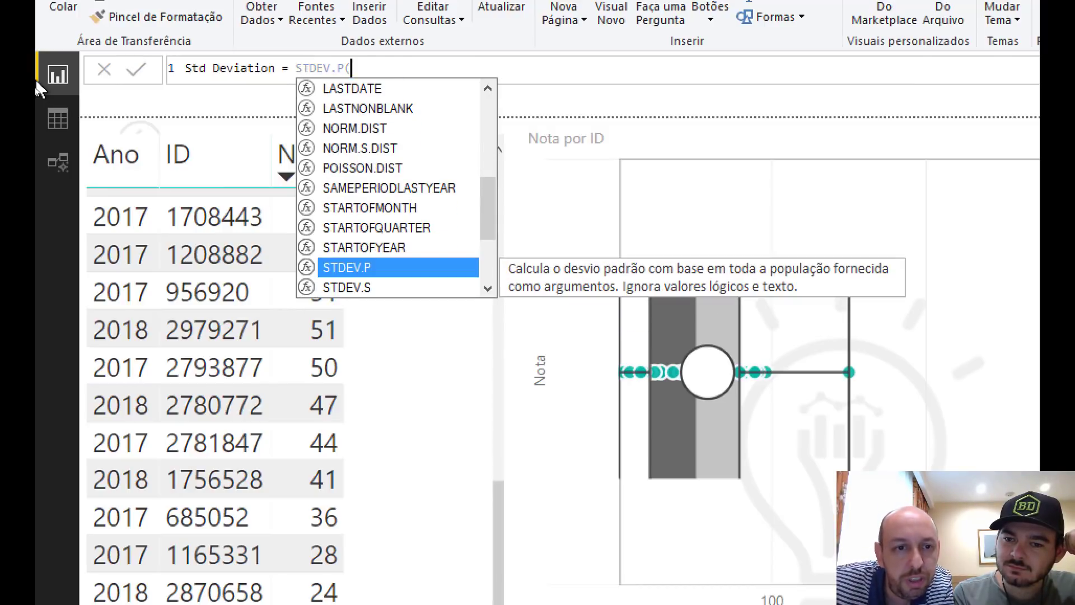
{"action": "key", "text": "Down"}
{"action": "key", "text": "Down"}
{"action": "key", "text": "Down"}
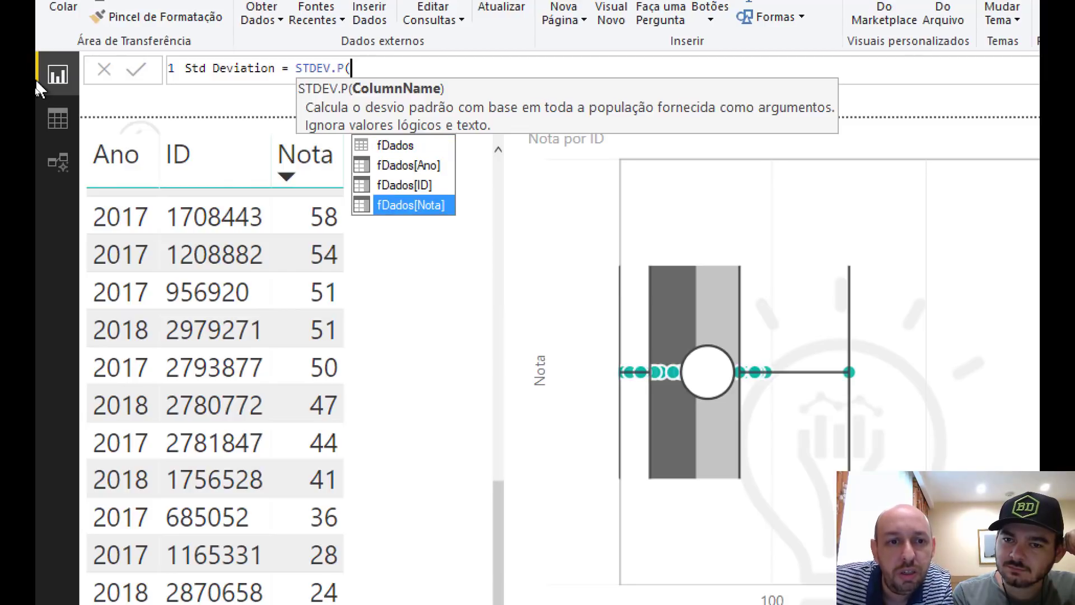
{"action": "key", "text": "Tab"}
{"action": "type", "text": ")"}
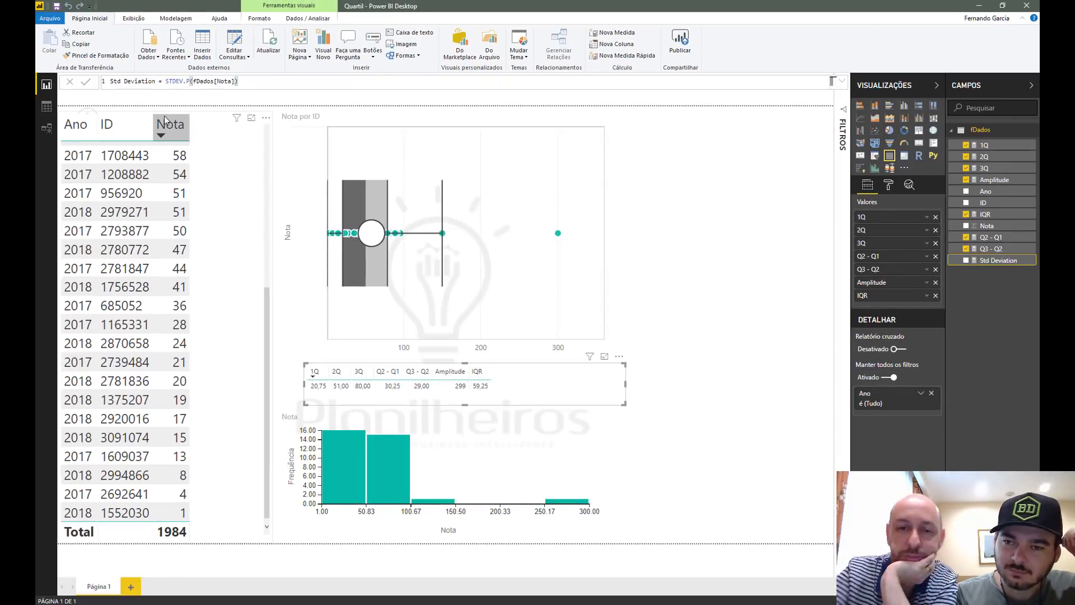
{"action": "left_click_drag", "start_coordinate": [996, 256], "coordinate": [549, 395]}
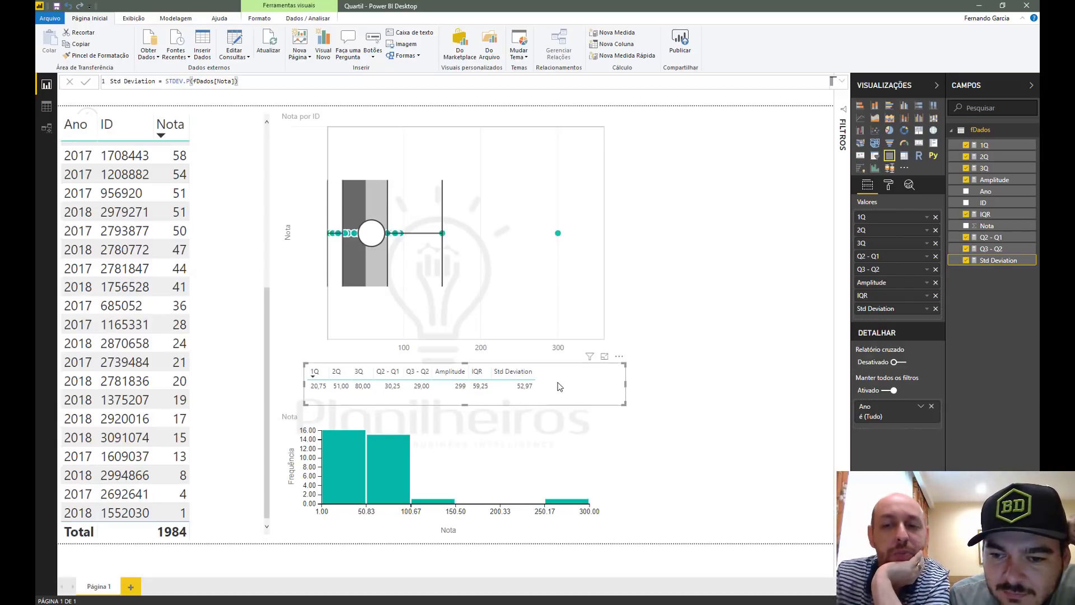
- Create a new measure in the fDados table and name it Media
{"action": "right_click", "coordinate": [980, 133]}
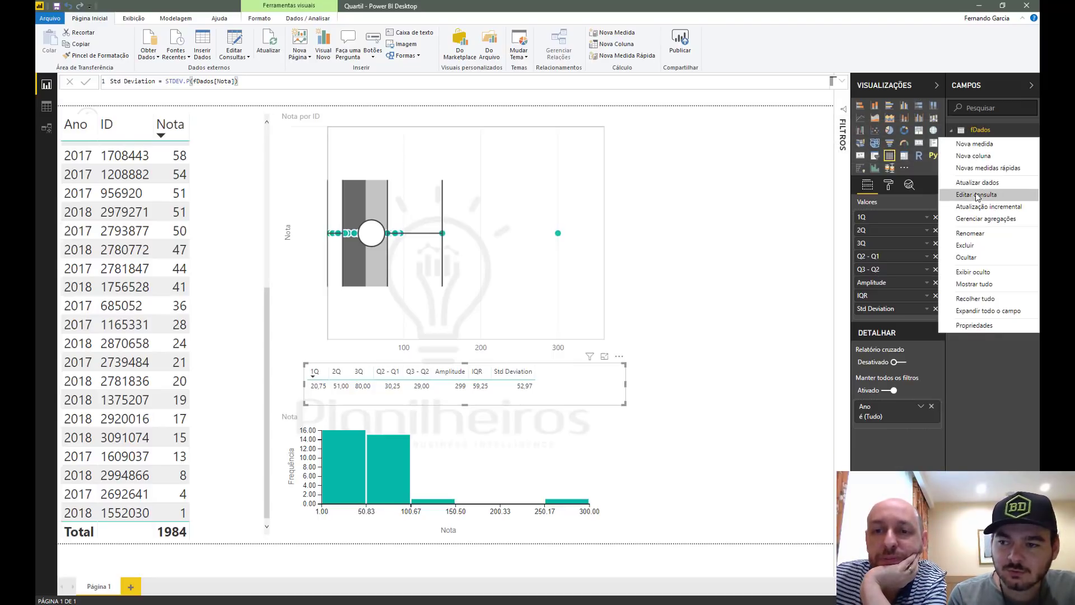
{"action": "left_click", "coordinate": [984, 145]}
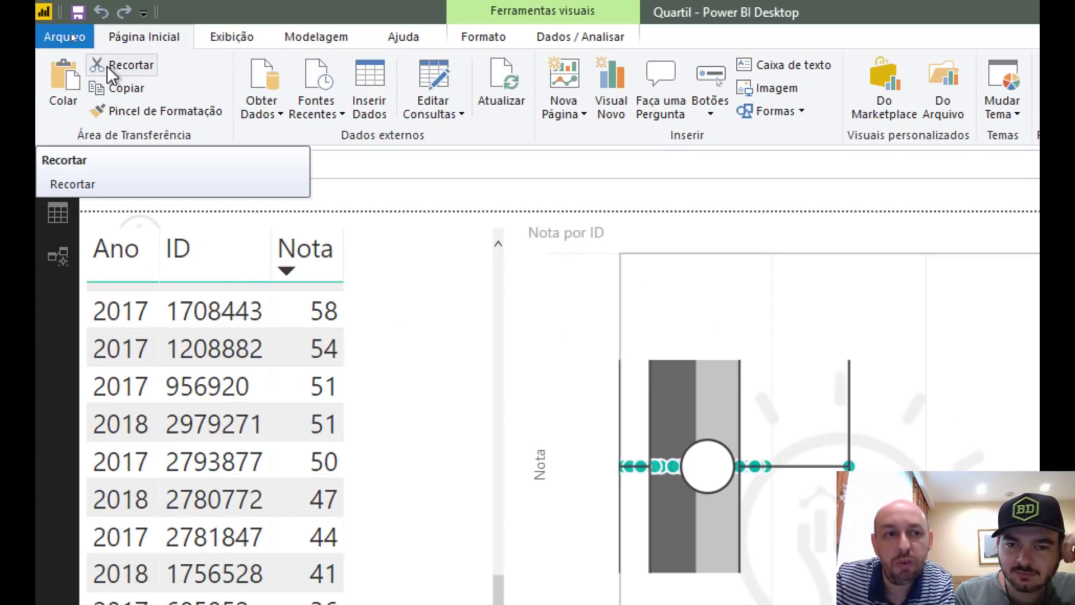
{"action": "type", "text": "Media = me"}
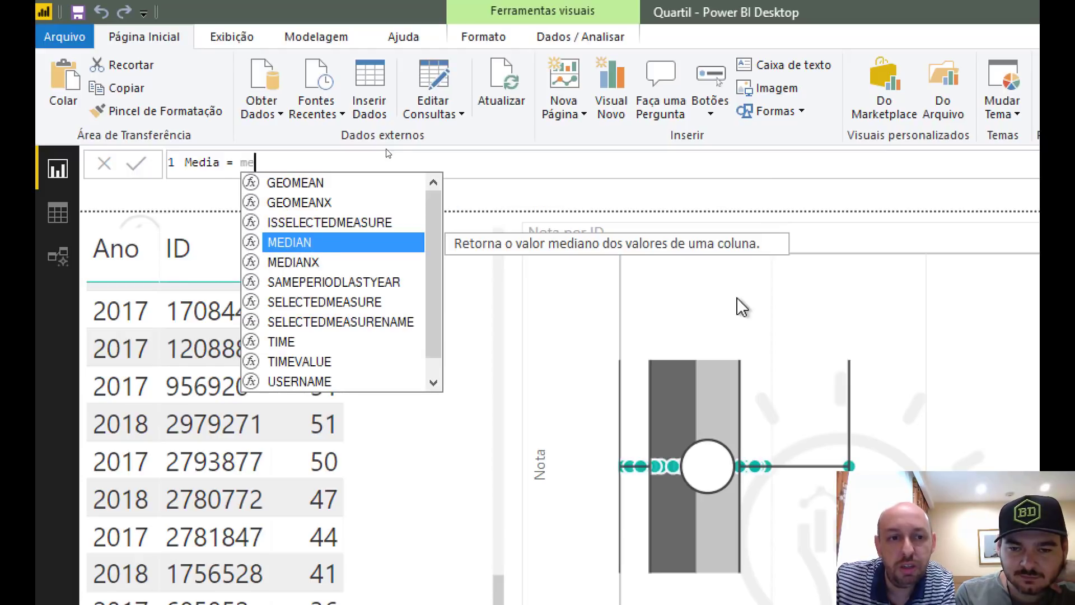
{"action": "key", "text": "Tab"}
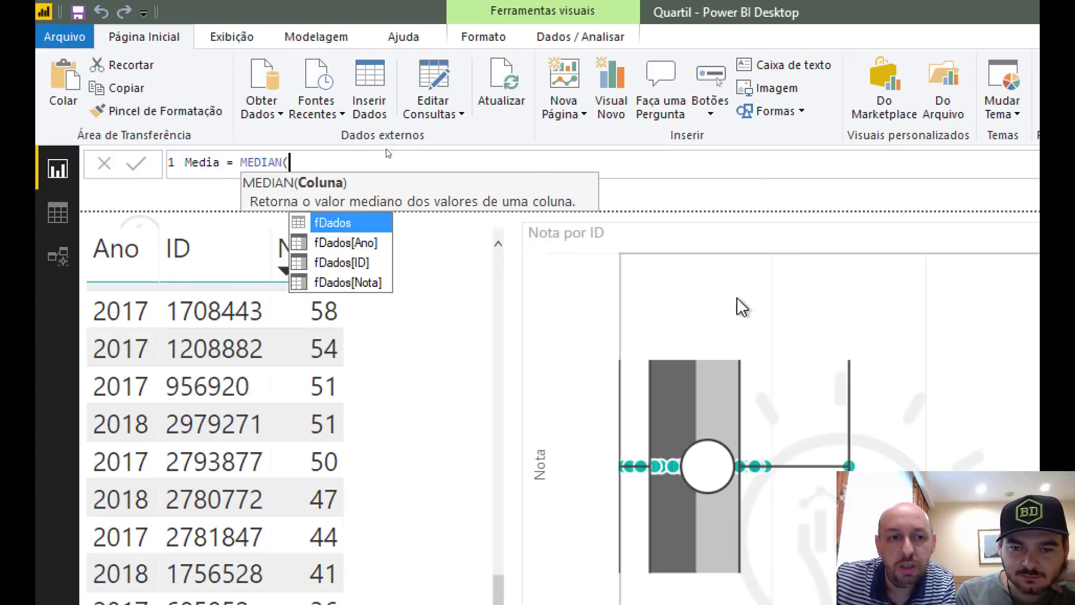
{"action": "key", "text": "BackSpace"}
{"action": "key", "text": "BackSpace"}
{"action": "key", "text": "BackSpace"}
{"action": "key", "text": "BackSpace"}
{"action": "key", "text": "BackSpace"}
{"action": "key", "text": "BackSpace"}
{"action": "key", "text": "BackSpace"}
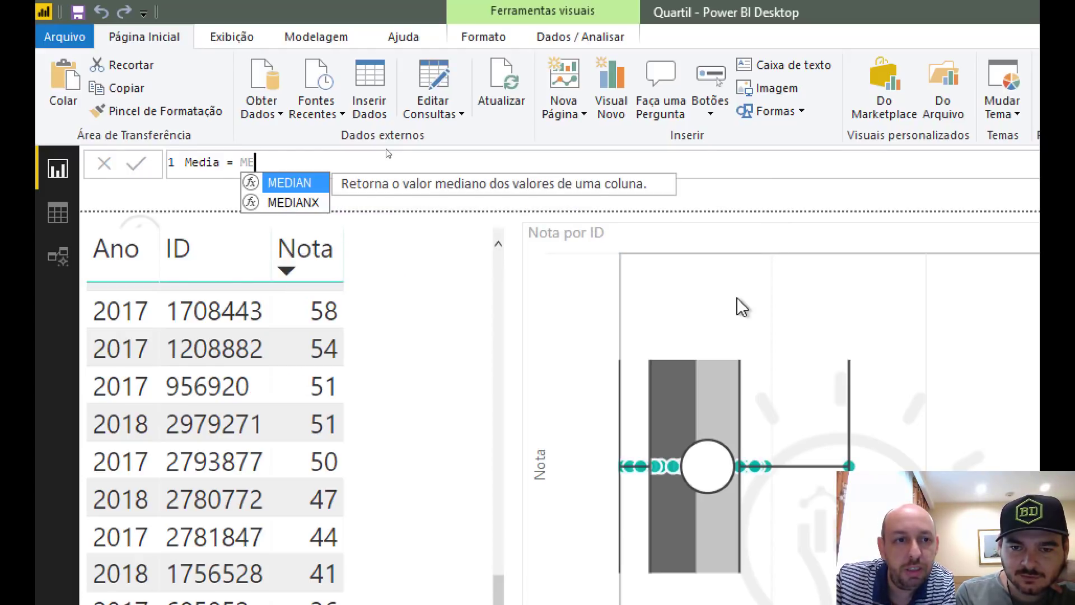
- Define the Media measure as AVERAGE(fDados[Nota]) and add it to the quartile table
{"action": "type", "text": "avr"}
{"action": "key", "text": "BackSpace"}
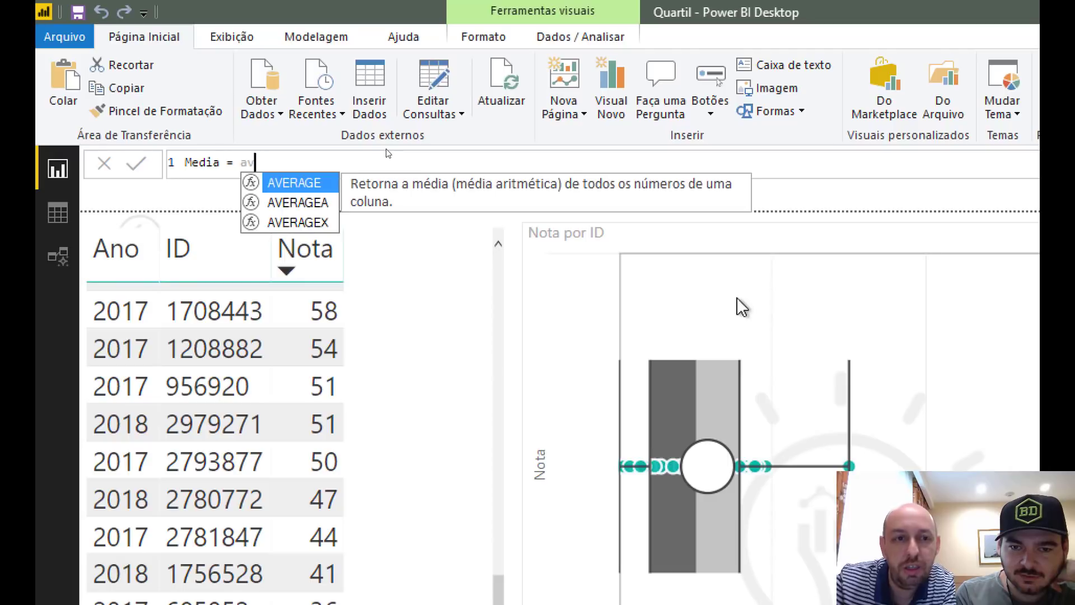
{"action": "type", "text": "e"}
{"action": "key", "text": "Tab"}
{"action": "key", "text": "Down"}
{"action": "key", "text": "Down"}
{"action": "key", "text": "Down"}
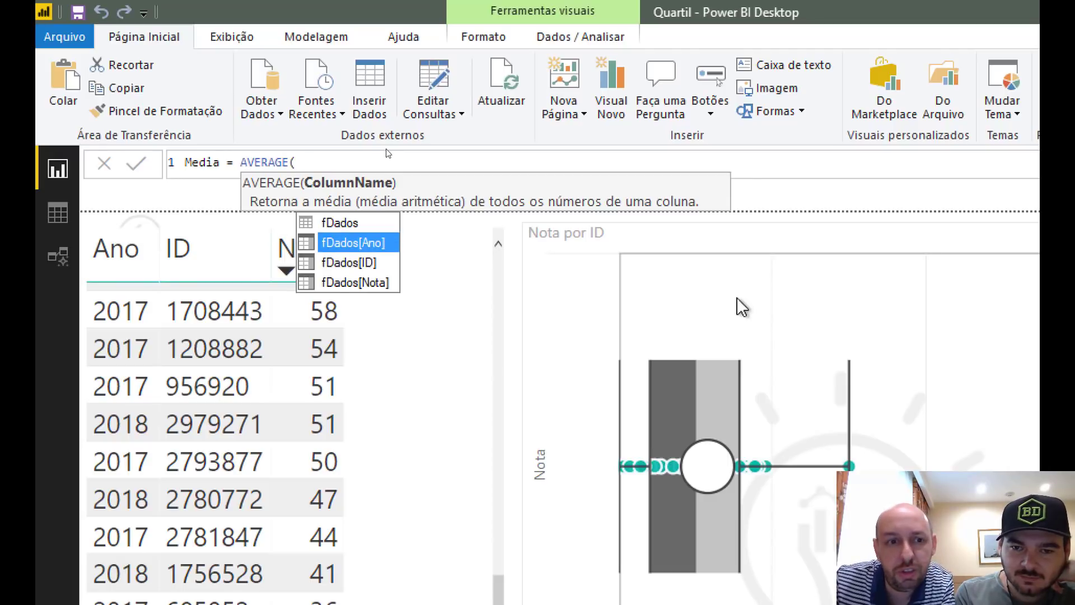
{"action": "key", "text": "Tab"}
{"action": "type", "text": ")"}
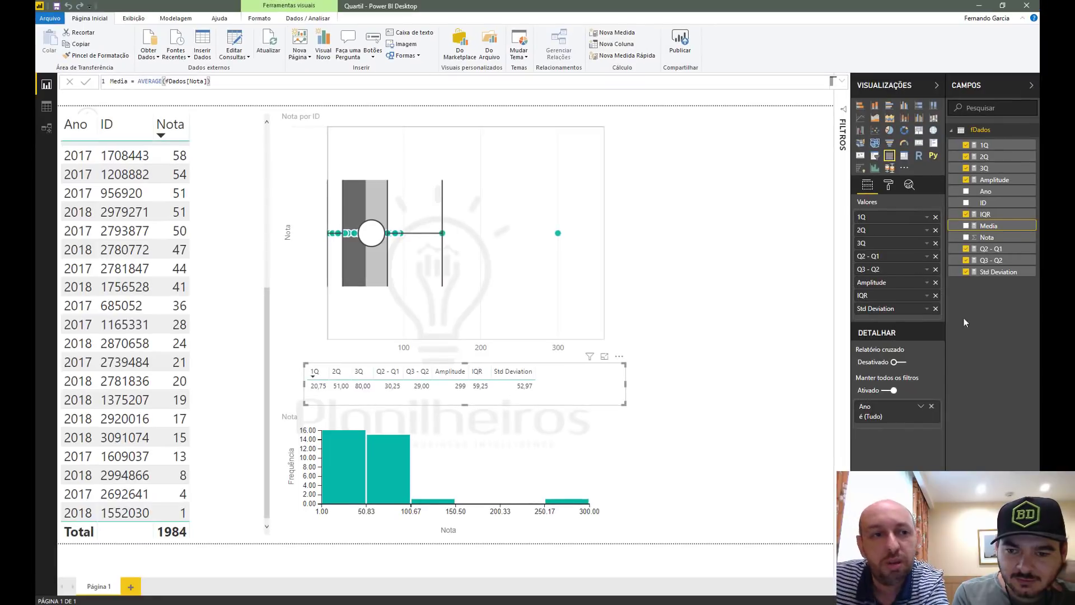
{"action": "key", "text": "Return"}
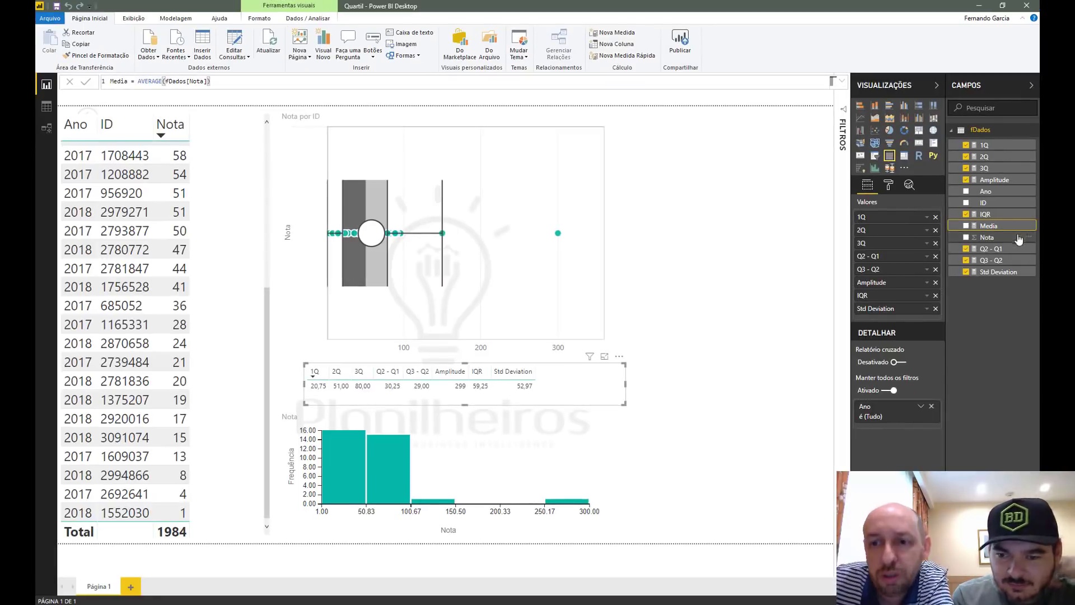
{"action": "left_click_drag", "start_coordinate": [835, 302], "coordinate": [555, 373]}
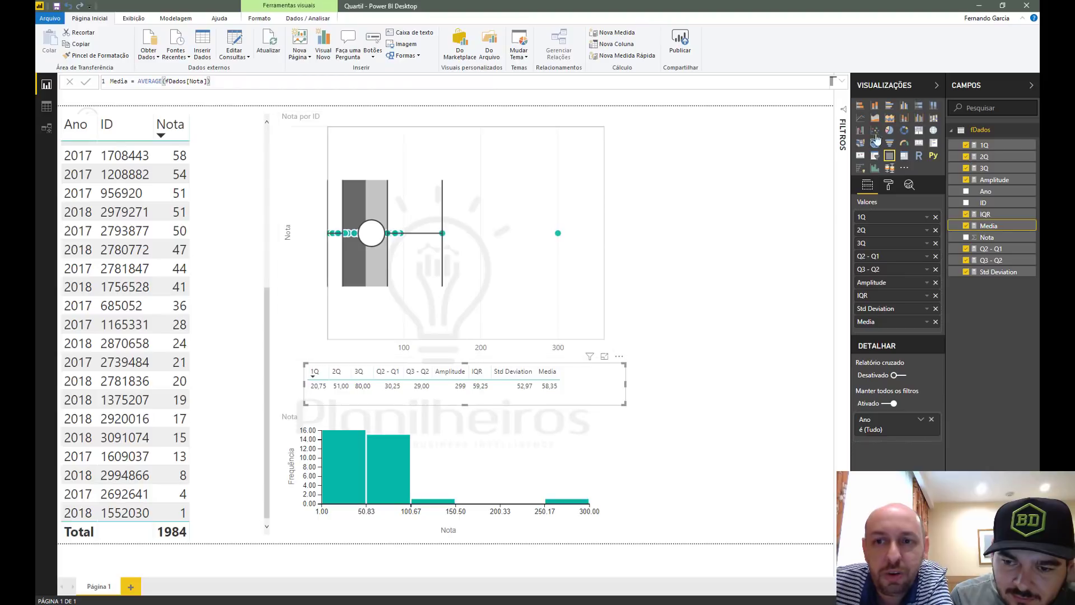
- Create another measure in the fDados table and name it CV
{"action": "right_click", "coordinate": [990, 132]}
{"action": "left_click", "coordinate": [979, 147]}
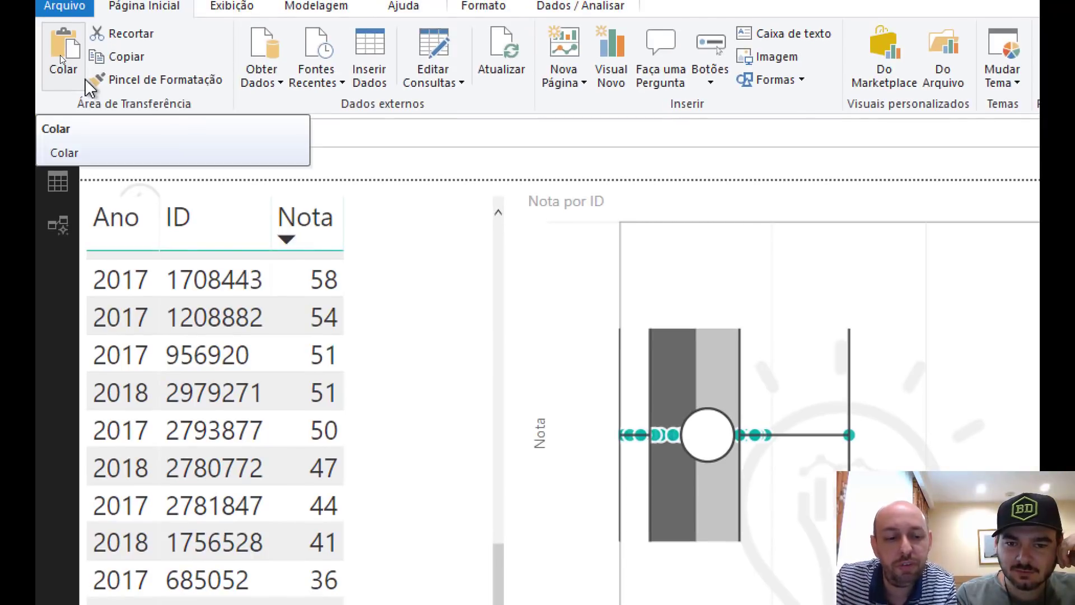
{"action": "type", "text": "CV = "}
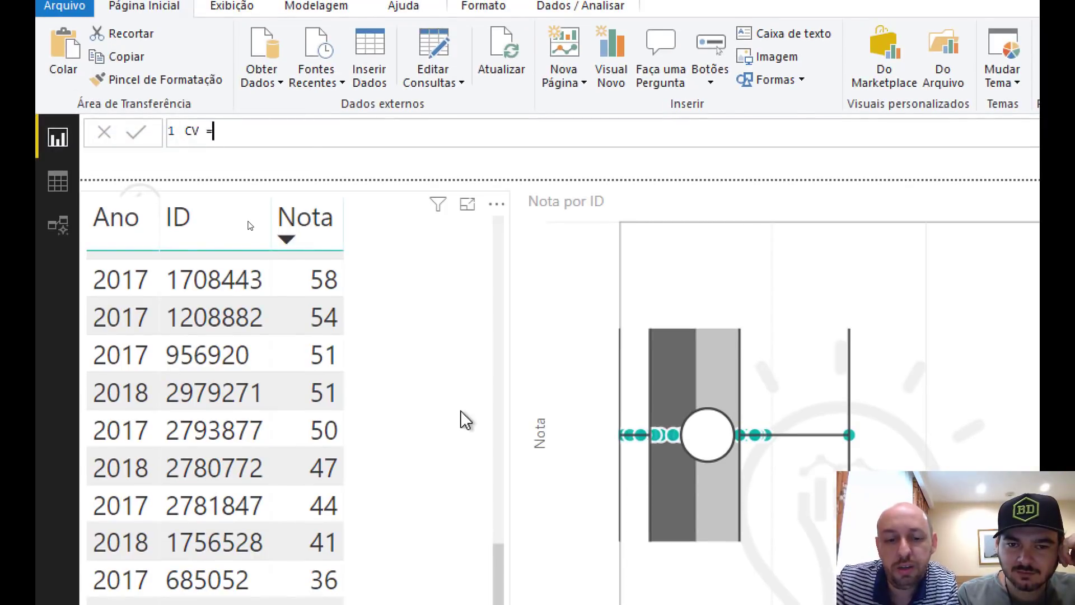
{"action": "type", "text": "de"}
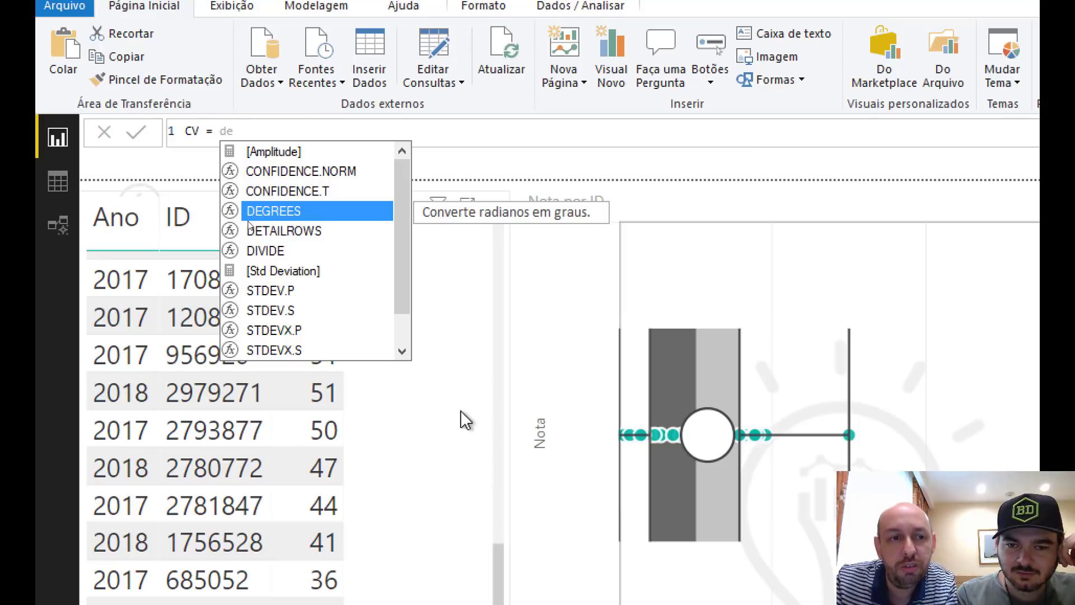
{"action": "key", "text": "BackSpace"}
{"action": "key", "text": "BackSpace"}
- Define the CV measure as ([Std Deviation]/[Media])*100 and add it to the quartile table
{"action": "type", "text": "st"}
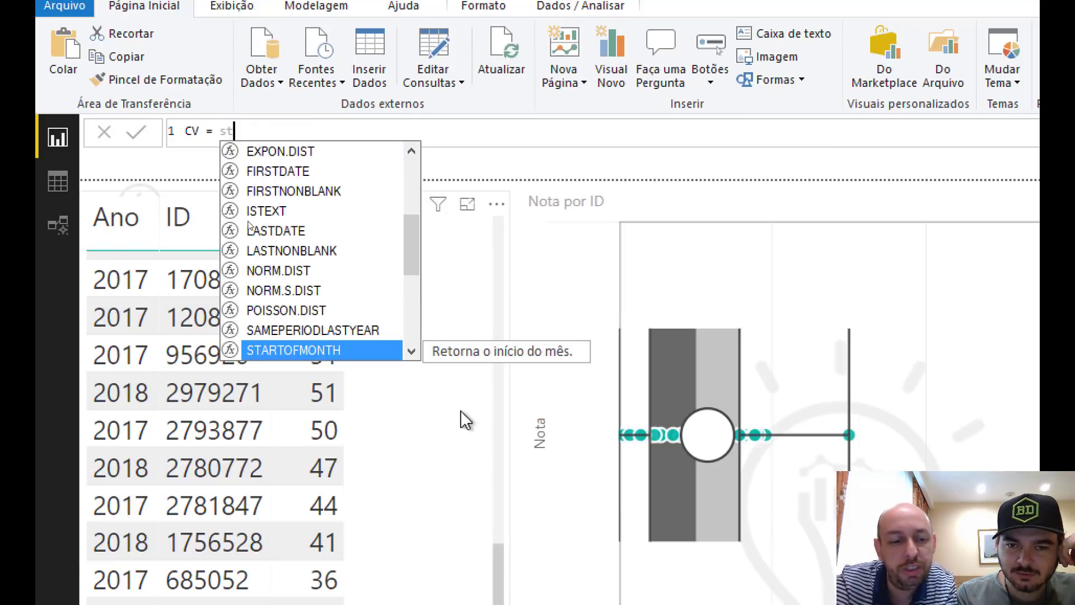
{"action": "type", "text": "d"}
{"action": "key", "text": "Tab"}
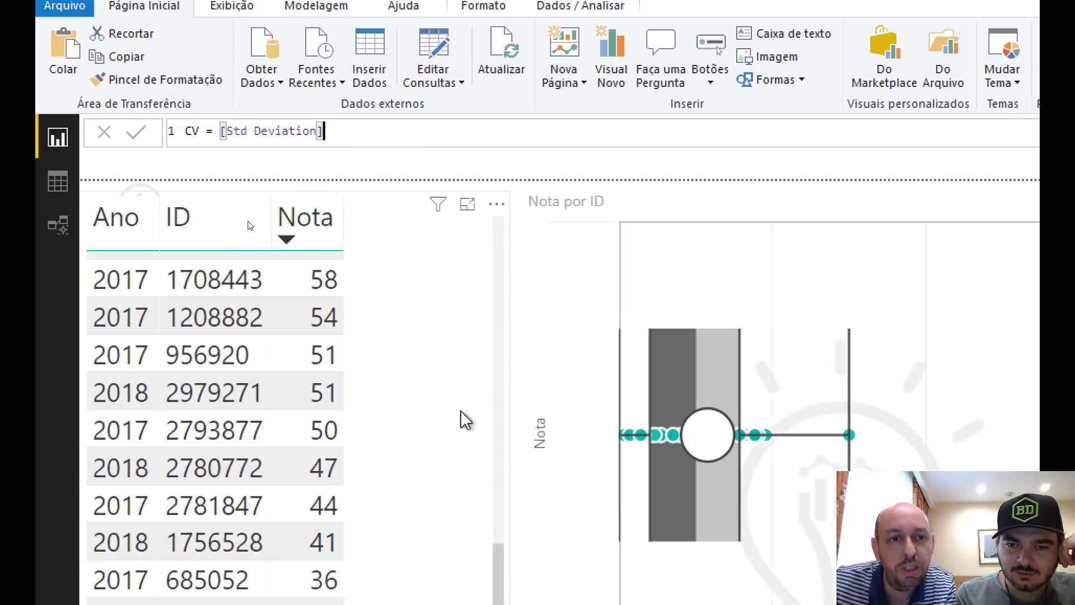
{"action": "type", "text": "/med"}
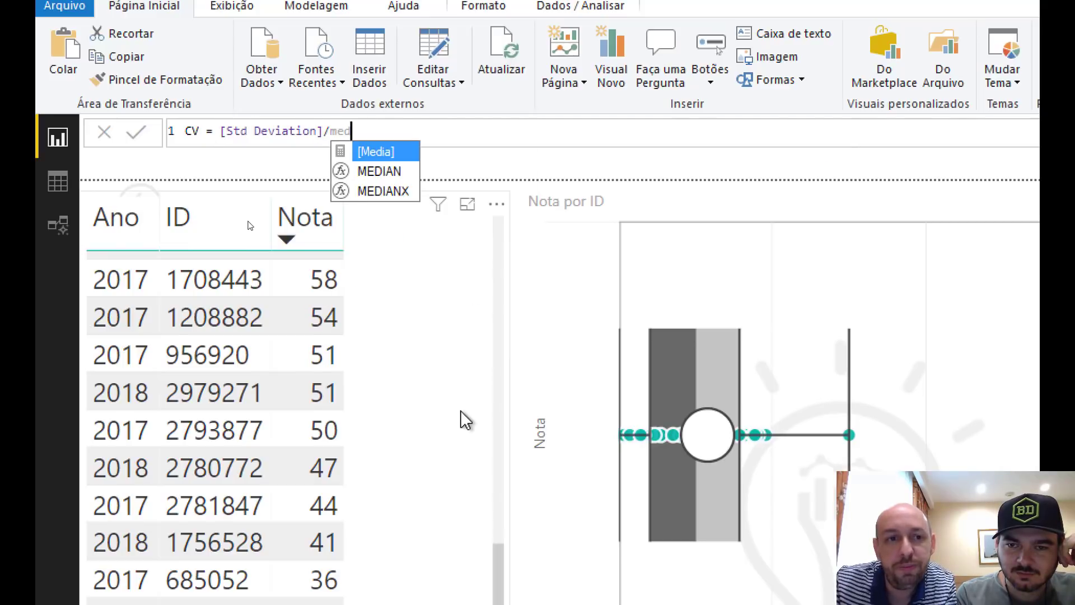
{"action": "key", "text": "Tab"}
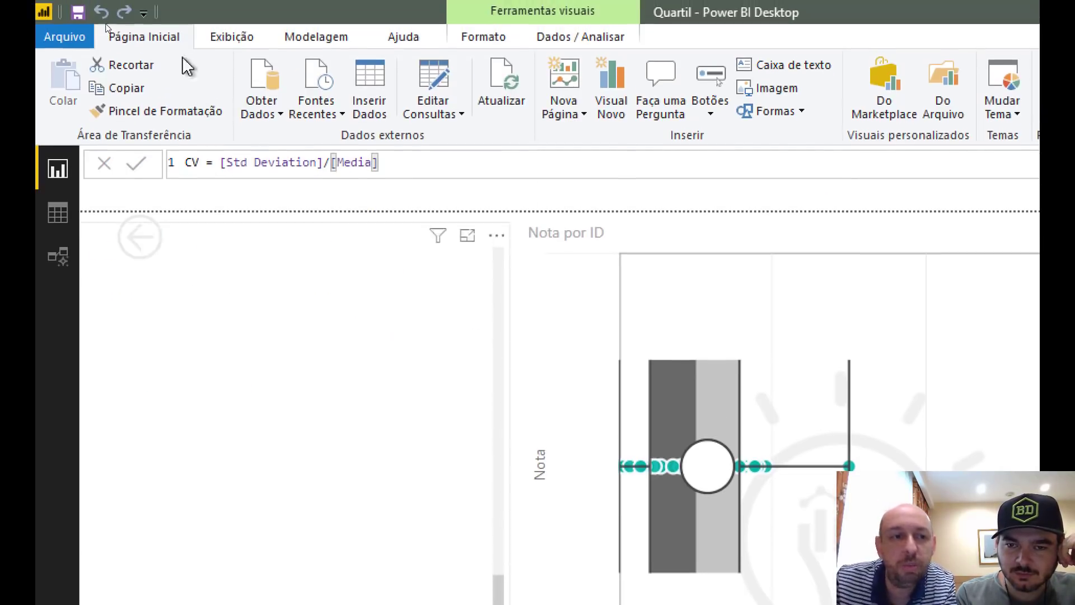
{"action": "left_click", "coordinate": [222, 162]}
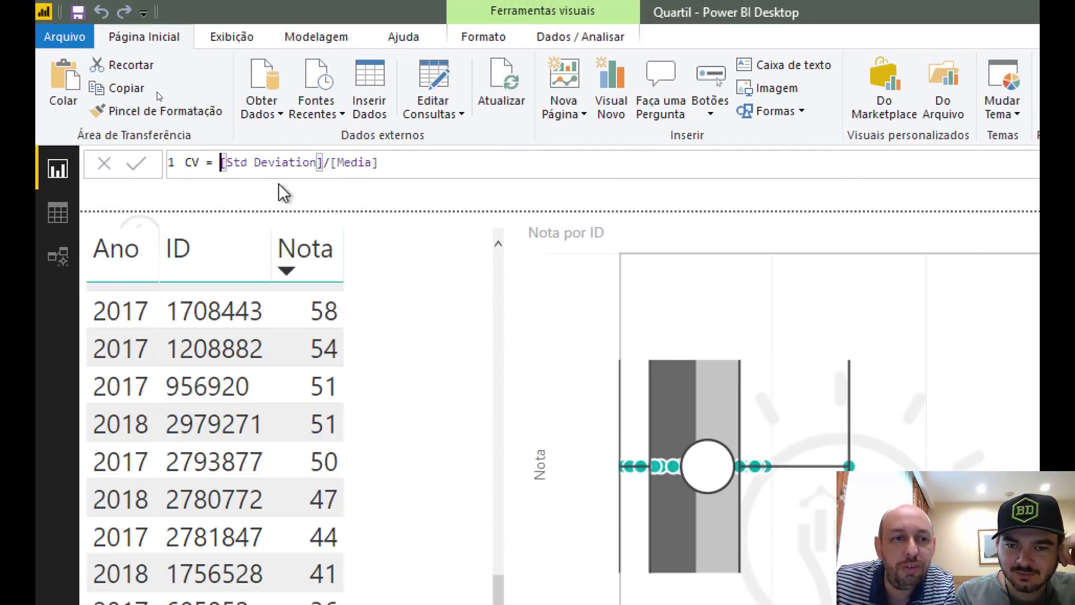
{"action": "type", "text": "("}
{"action": "left_click", "coordinate": [429, 165]}
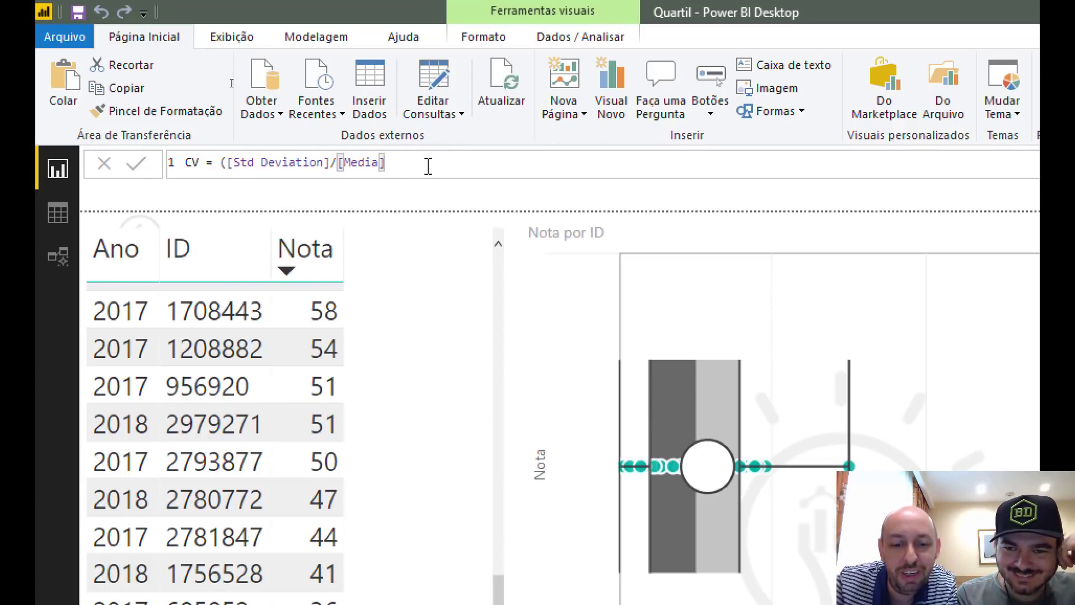
{"action": "type", "text": ")*100"}
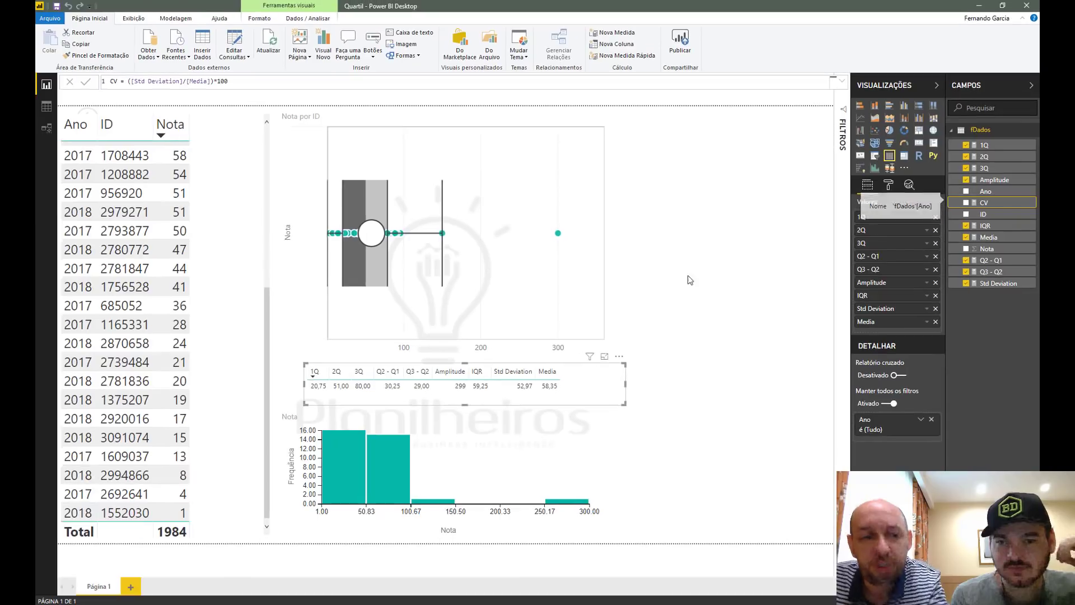
{"action": "left_click", "coordinate": [984, 205]}
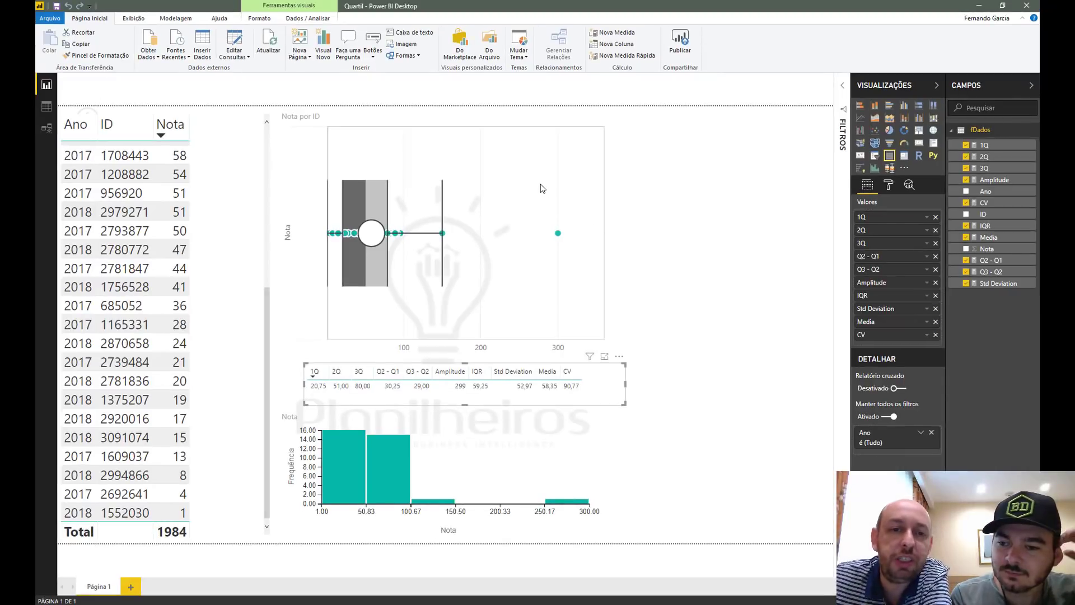
- Add the Ano field as Axis category I of the Nota por ID box plot
{"action": "left_click", "coordinate": [542, 188]}
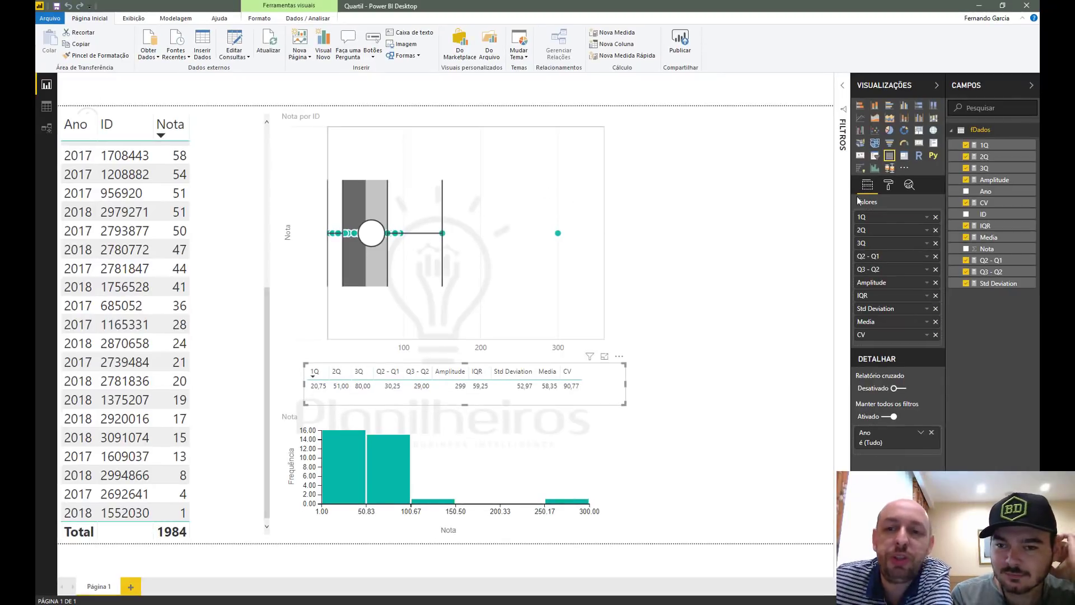
{"action": "left_click", "coordinate": [889, 187]}
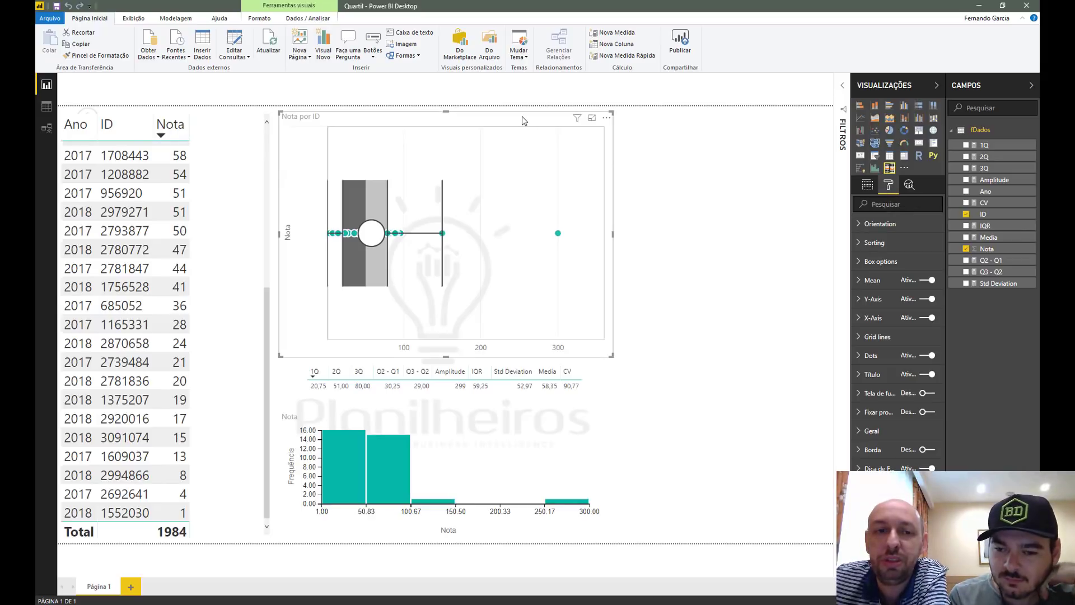
{"action": "left_click", "coordinate": [868, 186]}
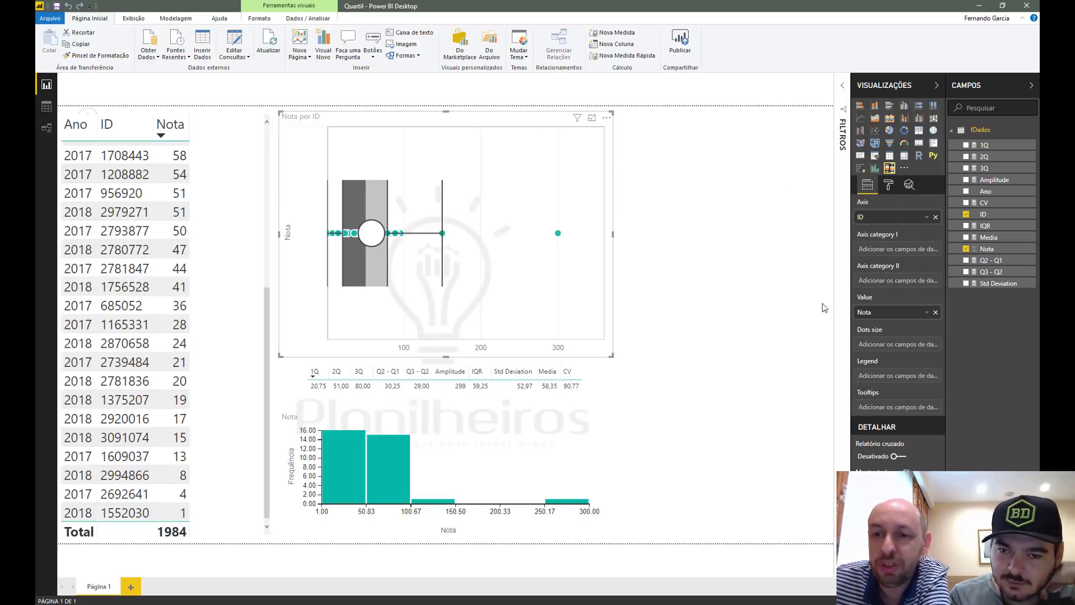
{"action": "left_click_drag", "start_coordinate": [988, 195], "coordinate": [892, 255]}
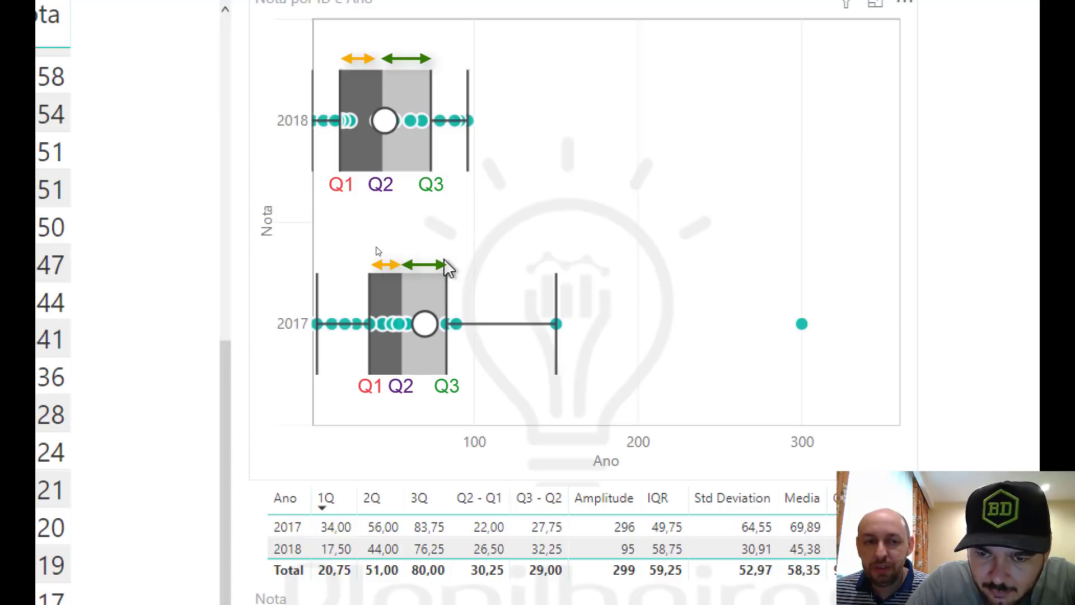
- Sketch freehand distribution curves with small arrows above the 2017 and 2018 boxes, and mark both years' CV values in the quartile table
{"action": "left_click", "coordinate": [378, 263]}
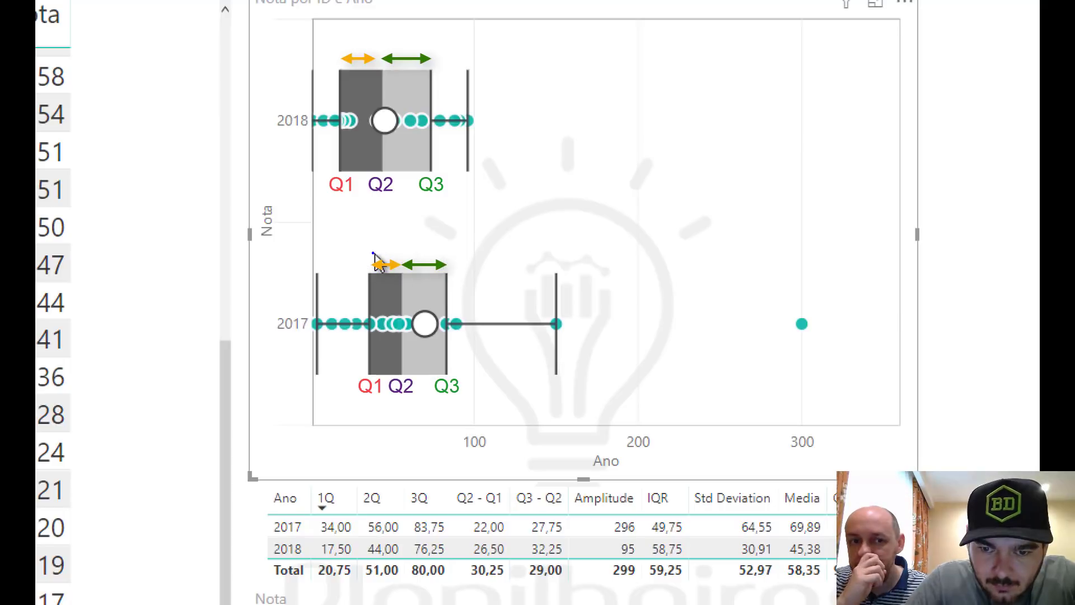
{"action": "mouse_move", "coordinate": [368, 259]}
{"action": "left_mouse_down"}
{"action": "mouse_move", "coordinate": [370, 241]}
{"action": "mouse_move", "coordinate": [396, 223]}
{"action": "mouse_move", "coordinate": [424, 258]}
{"action": "mouse_move", "coordinate": [450, 261]}
{"action": "mouse_move", "coordinate": [441, 245]}
{"action": "mouse_move", "coordinate": [457, 261]}
{"action": "left_mouse_up"}
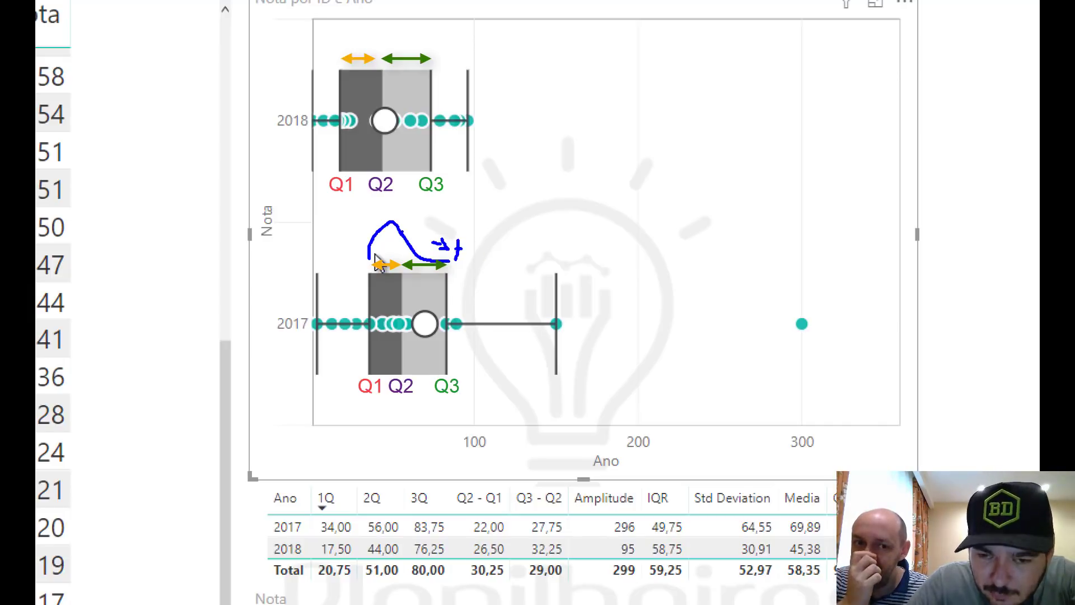
{"action": "mouse_move", "coordinate": [387, 217]}
{"action": "left_mouse_down"}
{"action": "mouse_move", "coordinate": [387, 235]}
{"action": "mouse_move", "coordinate": [397, 215]}
{"action": "left_mouse_up"}
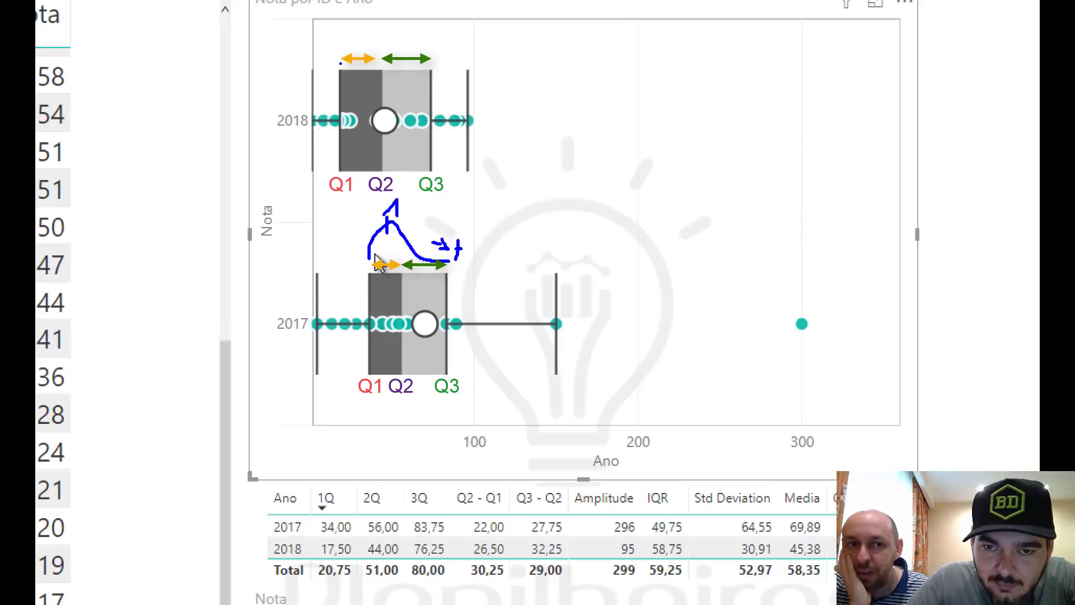
{"action": "mouse_move", "coordinate": [340, 62]}
{"action": "left_mouse_down"}
{"action": "mouse_move", "coordinate": [377, 29]}
{"action": "mouse_move", "coordinate": [399, 54]}
{"action": "mouse_move", "coordinate": [443, 59]}
{"action": "mouse_move", "coordinate": [428, 47]}
{"action": "mouse_move", "coordinate": [437, 46]}
{"action": "mouse_move", "coordinate": [421, 55]}
{"action": "mouse_move", "coordinate": [371, 31]}
{"action": "left_mouse_up"}
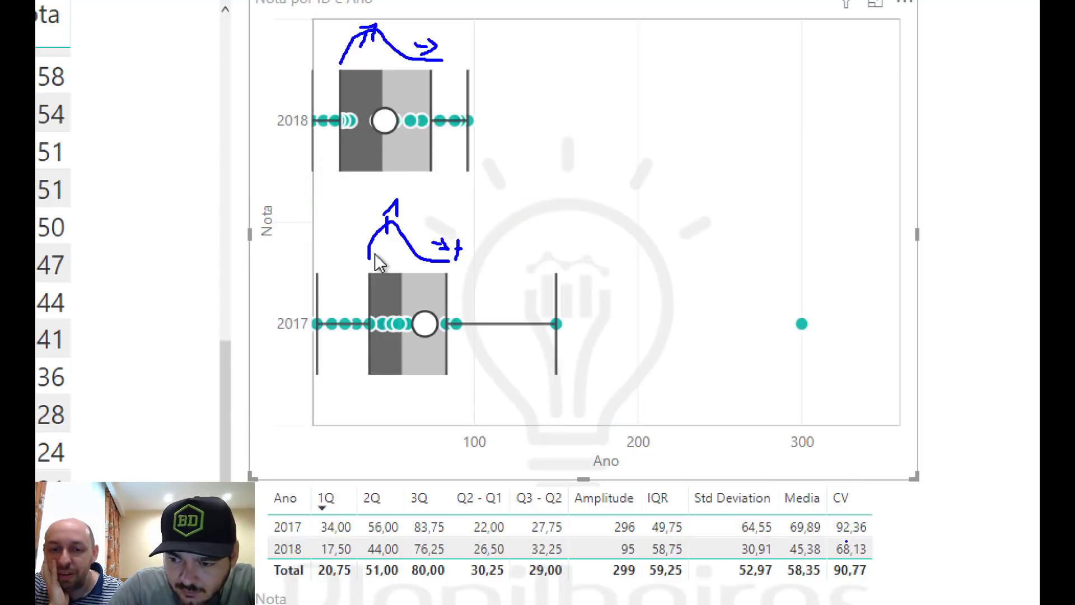
{"action": "mouse_move", "coordinate": [827, 483]}
{"action": "left_mouse_down"}
{"action": "mouse_move", "coordinate": [865, 563]}
{"action": "mouse_move", "coordinate": [844, 483]}
{"action": "mouse_move", "coordinate": [827, 483]}
{"action": "left_mouse_up"}
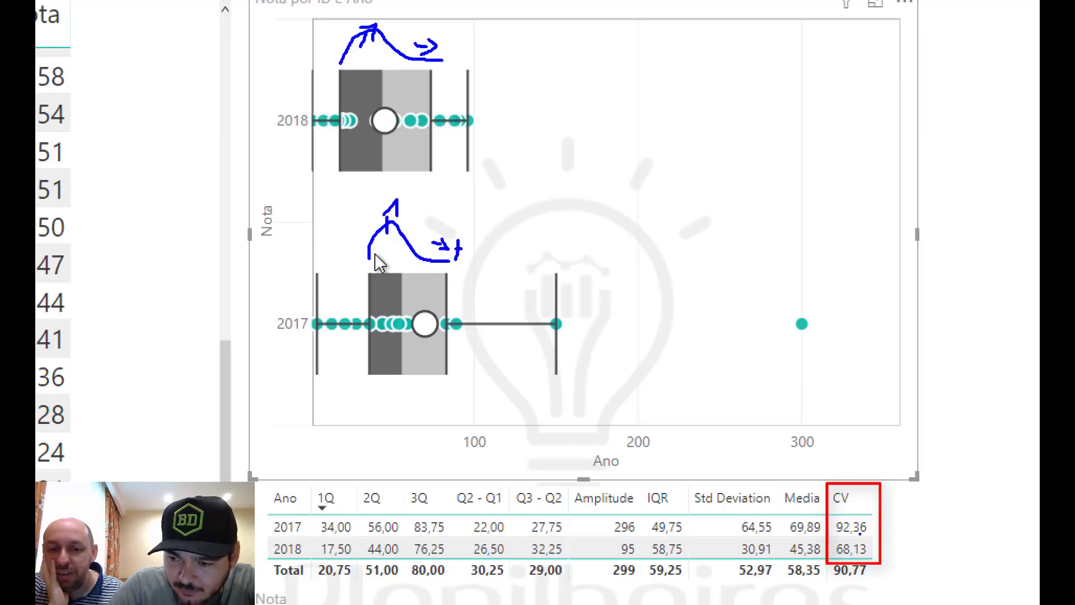